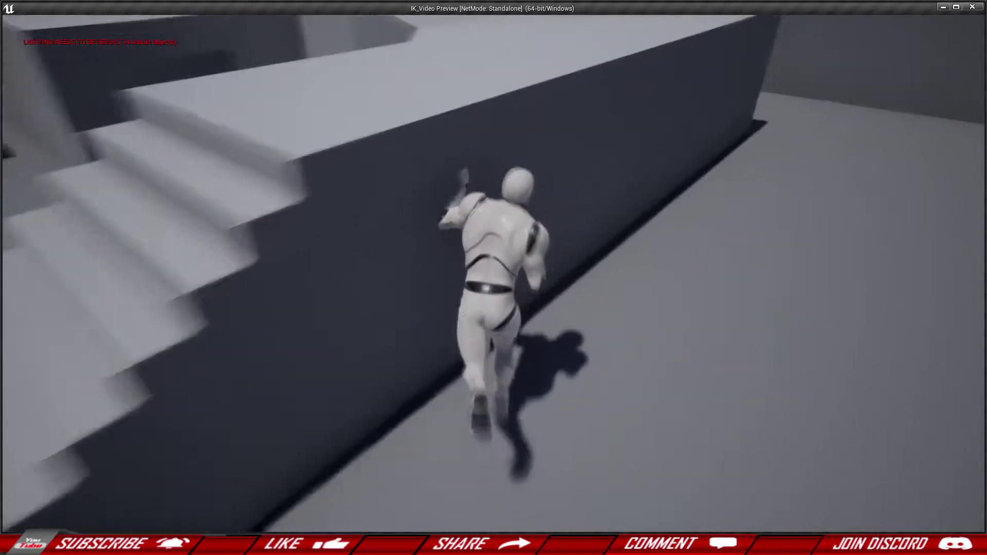
- Run the character along the block walls in the game preview and examine how its hand reaches the surface
{"action": "key", "text": "w"}
{"action": "key", "text": "w"}
{"action": "key", "text": "w"}
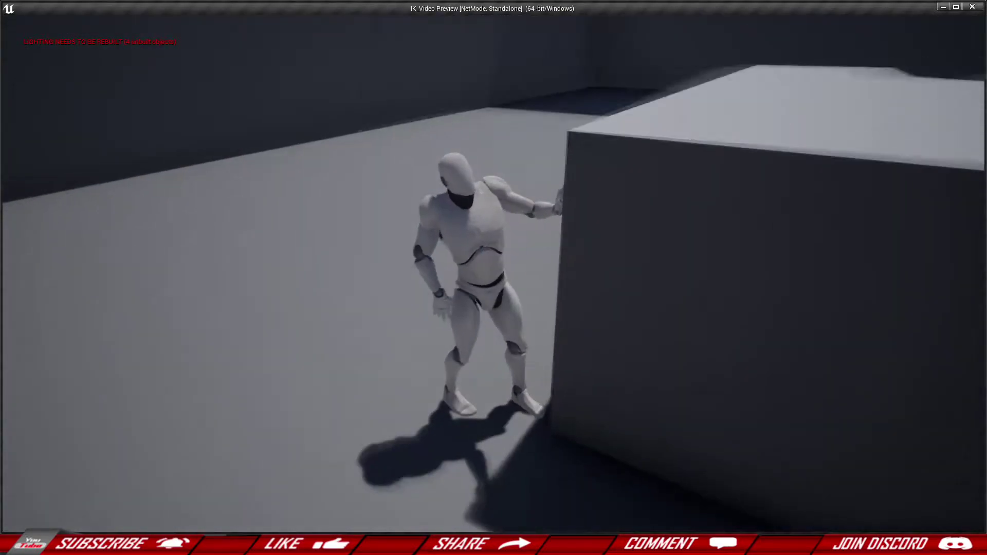
{"action": "key", "text": "w"}
{"action": "key", "text": "w"}
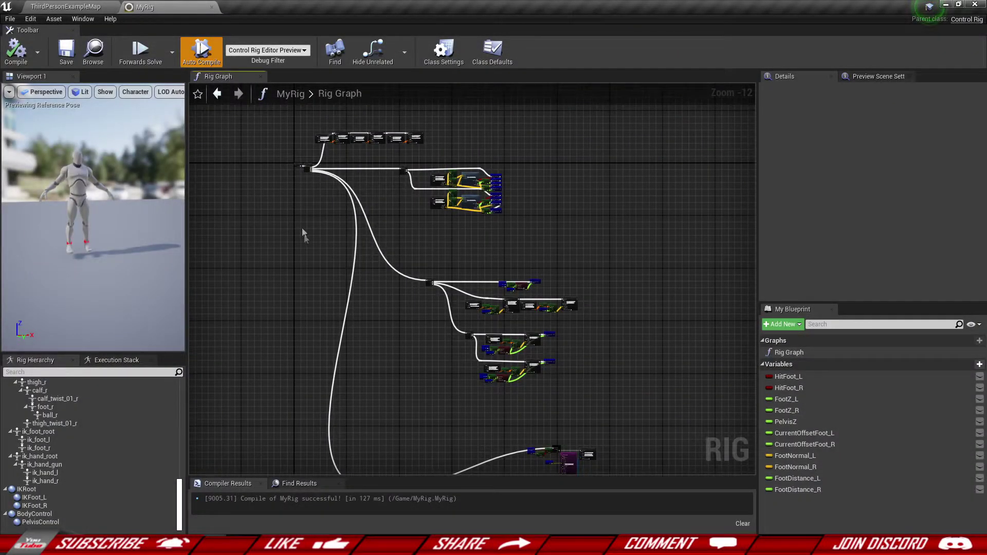
{"action": "right_click_drag", "start_coordinate": [388, 232], "coordinate": [427, 285]}
{"action": "scroll", "coordinate": [459, 216], "scroll_direction": "up", "scroll_amount": 2}
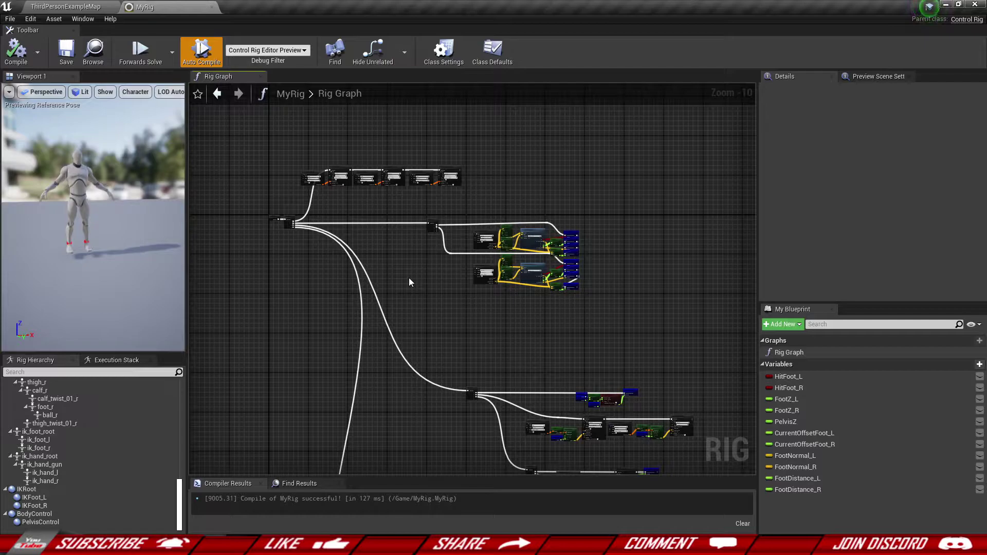
{"action": "scroll", "coordinate": [409, 282], "scroll_direction": "up", "scroll_amount": 2}
{"action": "scroll", "coordinate": [508, 154], "scroll_direction": "up", "scroll_amount": 4}
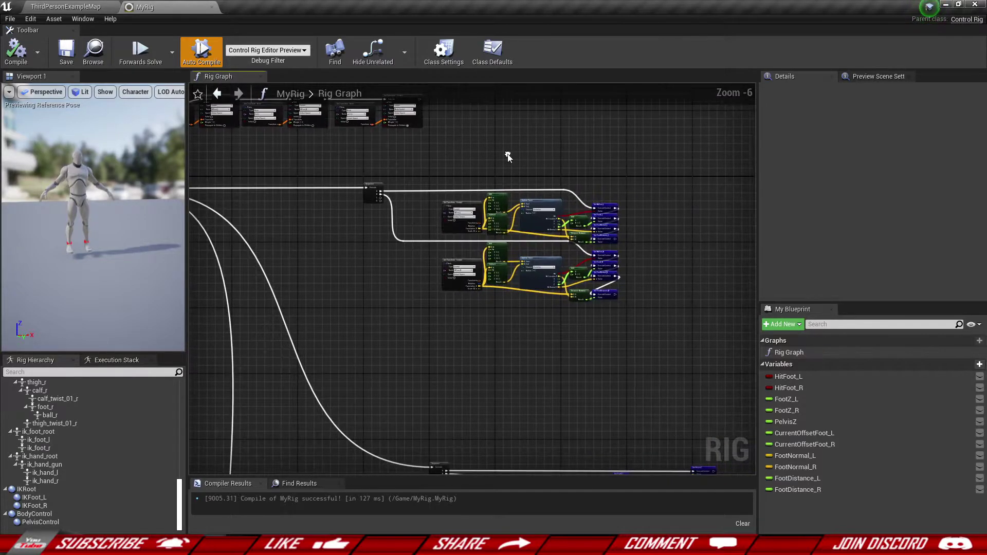
{"action": "scroll", "coordinate": [525, 150], "scroll_direction": "down", "scroll_amount": 2}
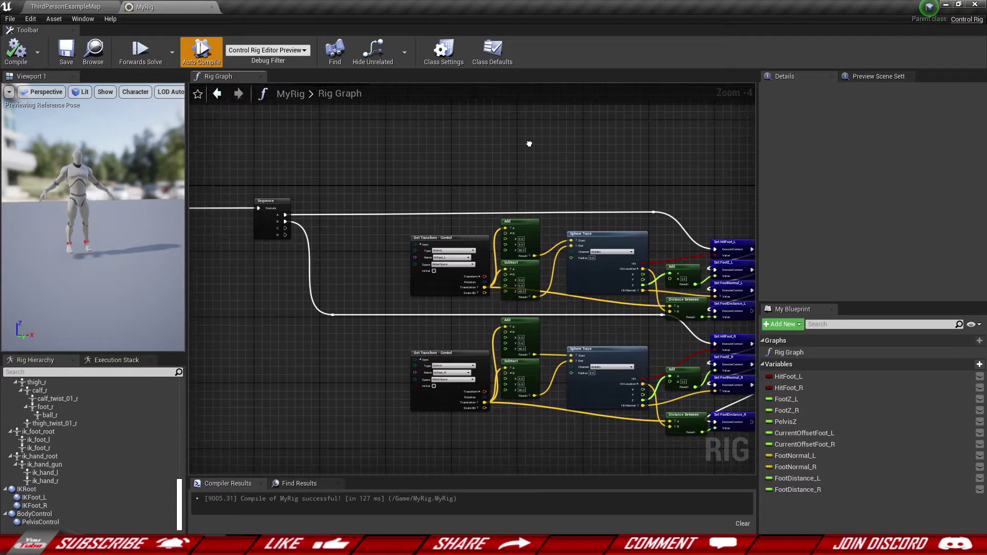
- Add a new control under IKRoot in the rig hierarchy and name it IKHand_L
{"action": "left_click", "coordinate": [27, 490]}
{"action": "right_click", "coordinate": [33, 489]}
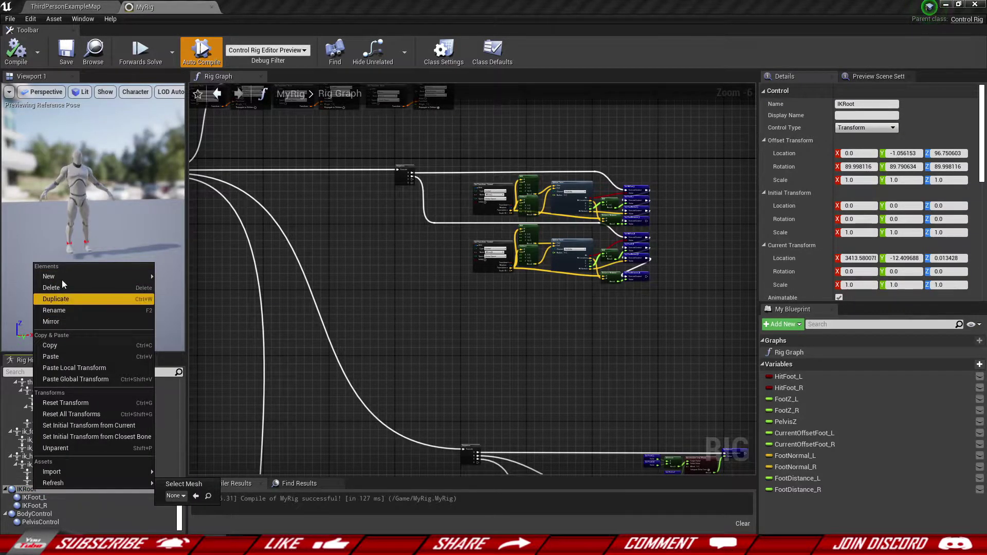
{"action": "mouse_move", "coordinate": [61, 277]}
{"action": "left_click", "coordinate": [193, 277]}
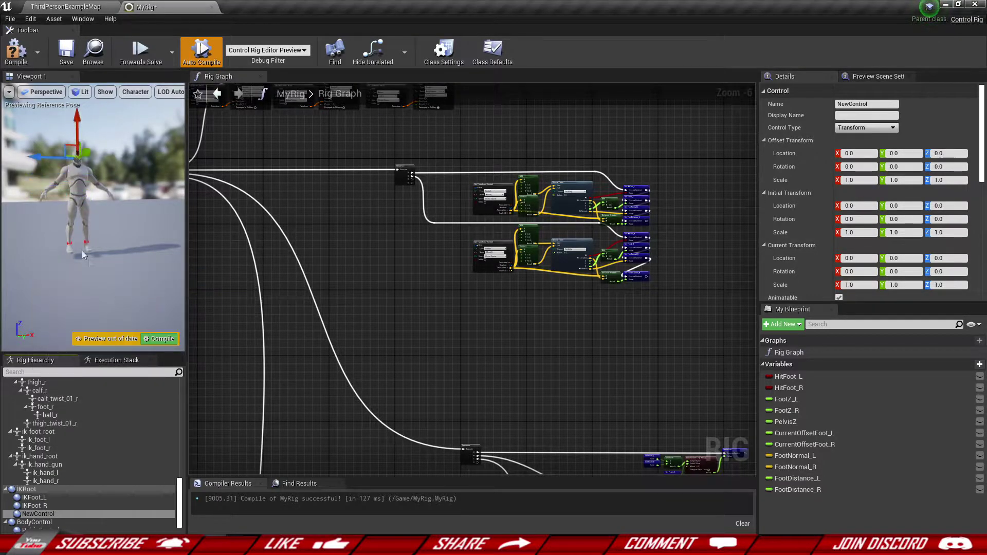
{"action": "right_click_drag", "start_coordinate": [88, 254], "coordinate": [107, 270]}
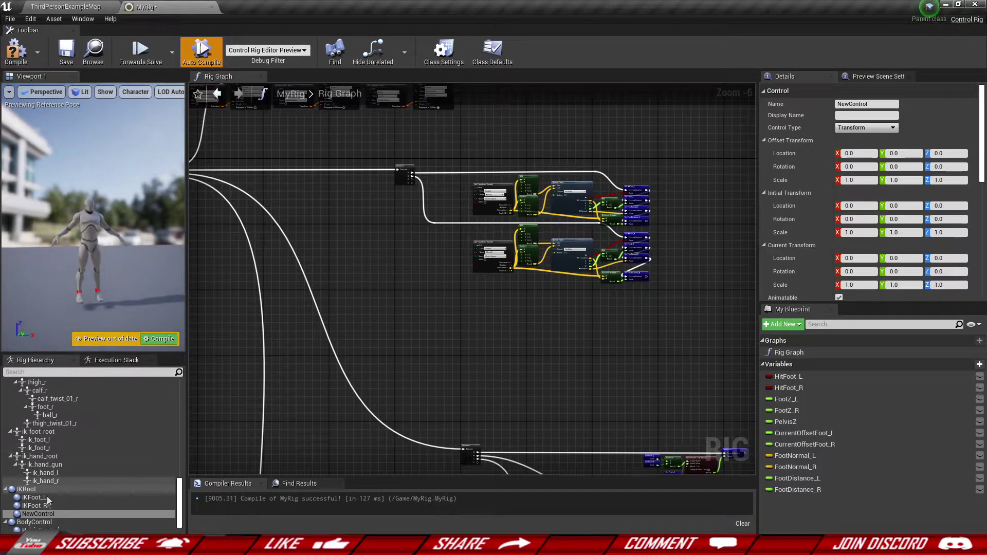
{"action": "left_click", "coordinate": [44, 512]}
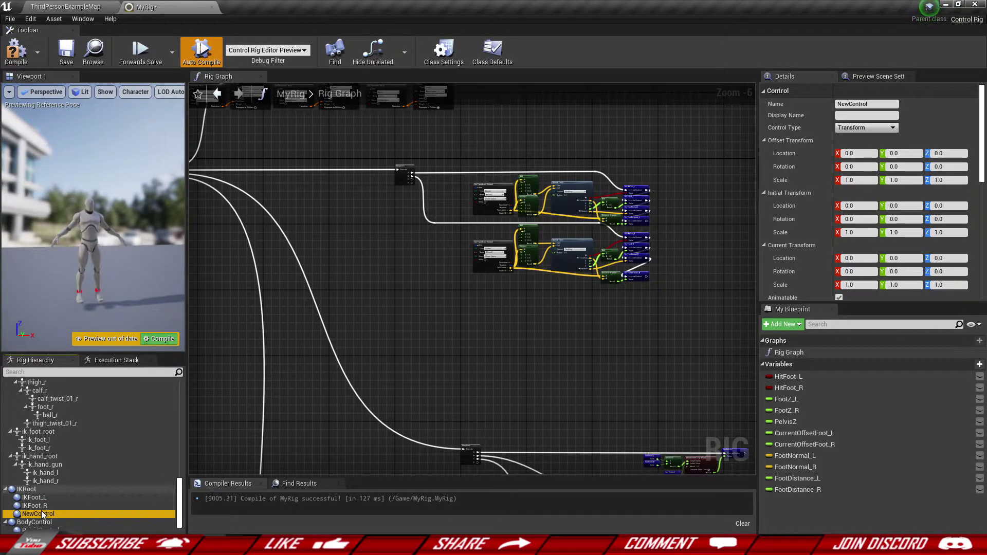
{"action": "left_click", "coordinate": [43, 514]}
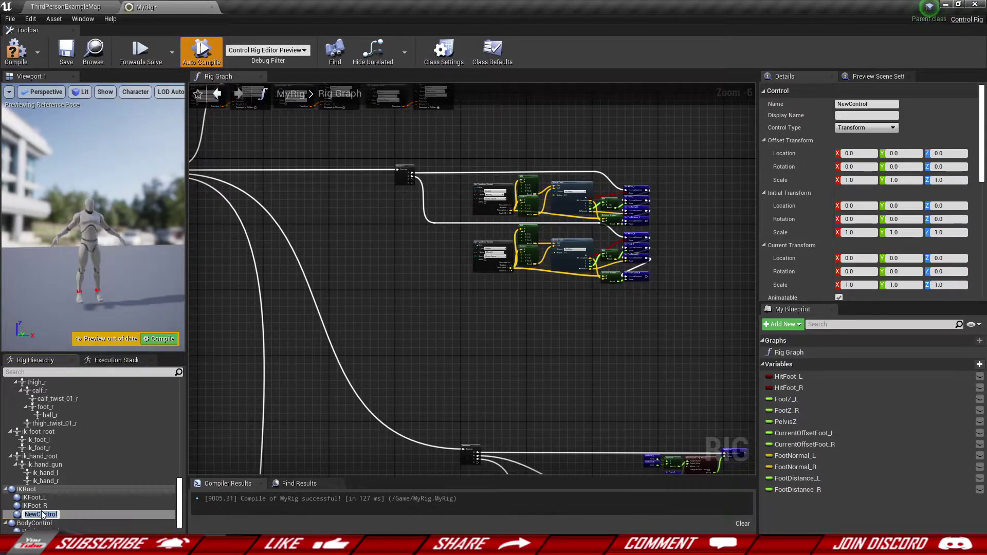
{"action": "type", "text": "IKHand_L"}
{"action": "key", "text": "Return"}
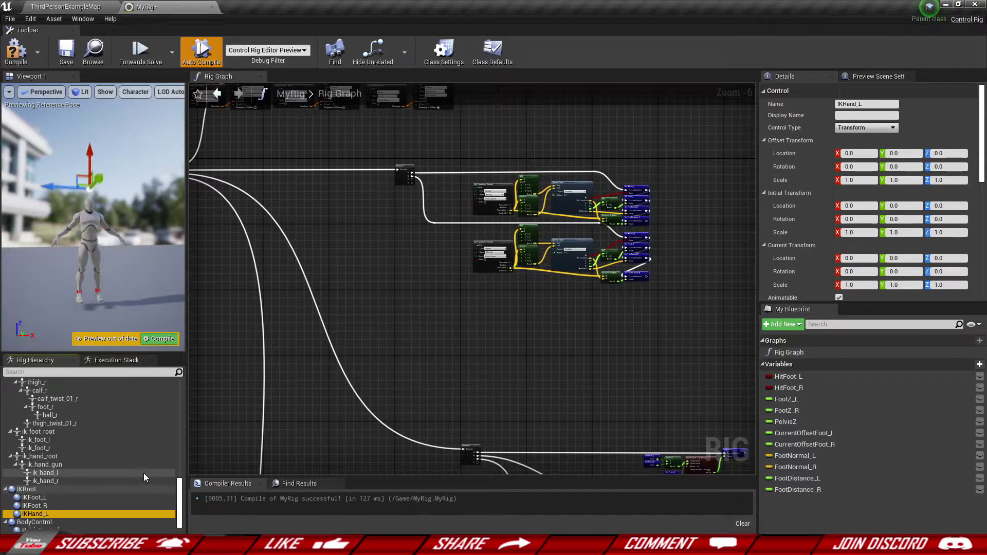
- Add a second control under IKRoot and name it IKHand_R
{"action": "left_click", "coordinate": [30, 489]}
{"action": "right_click", "coordinate": [33, 486]}
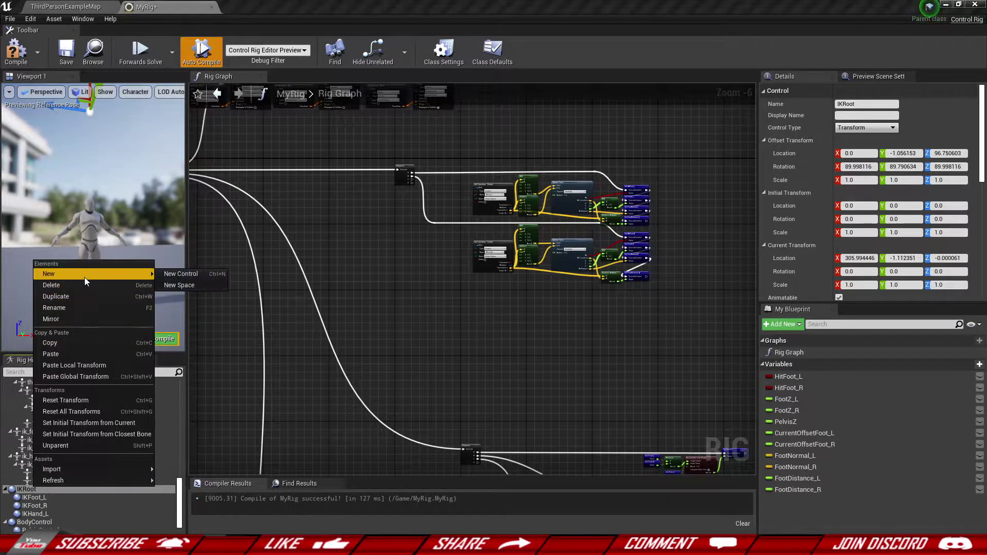
{"action": "left_click", "coordinate": [179, 273]}
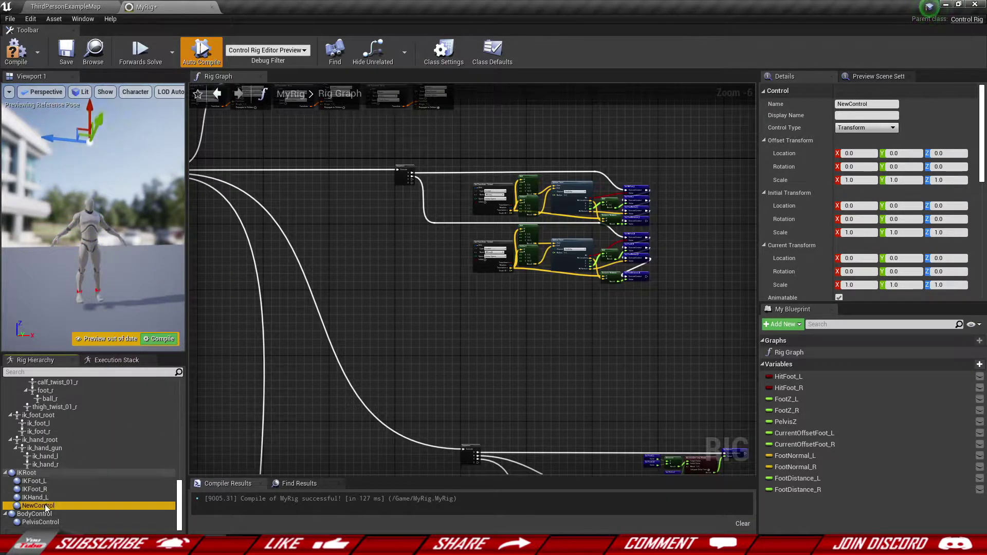
{"action": "key", "text": "F2"}
{"action": "type", "text": "IKHand_R"}
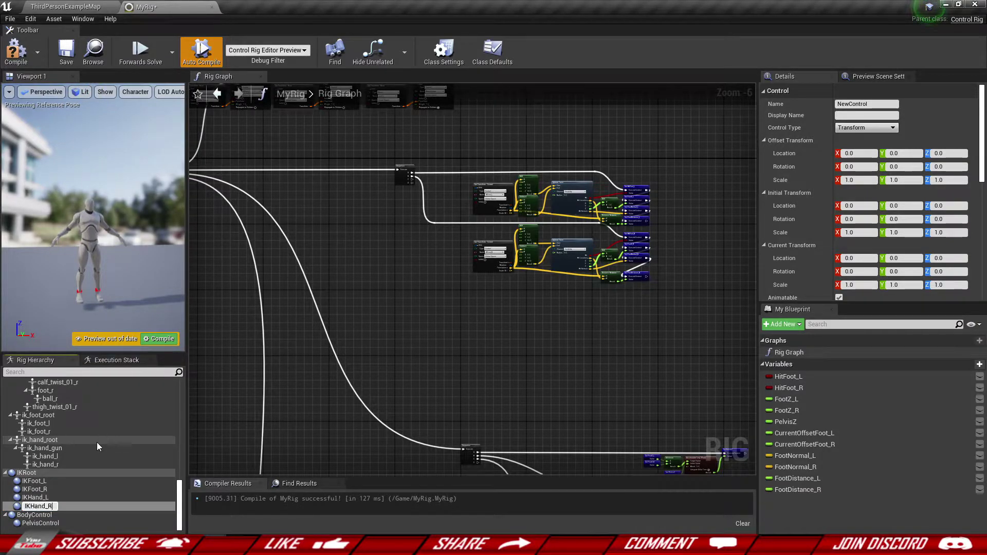
{"action": "key", "text": "Return"}
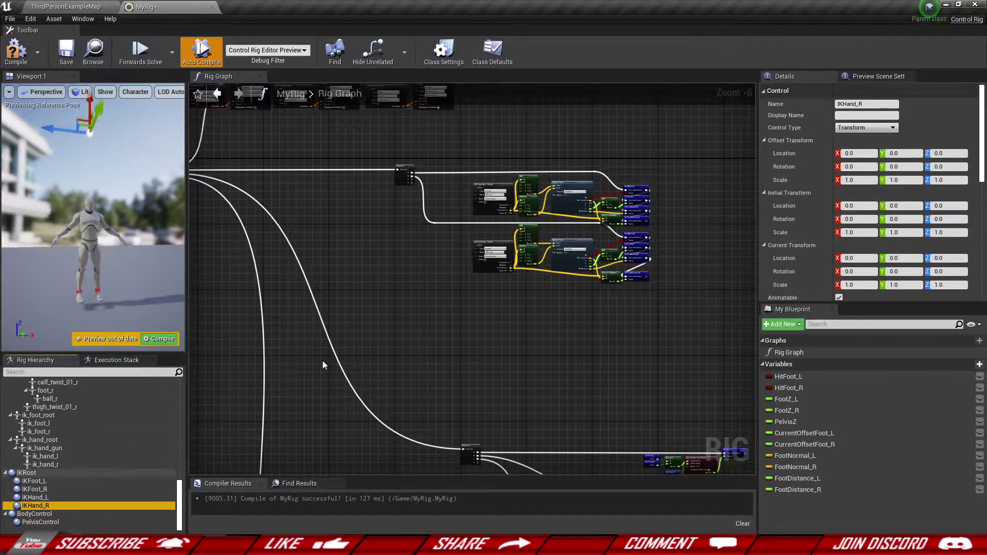
- Add a Set Transform node for the IKHand_L control after the BodyControl Set Transform node in the rig graph
{"action": "scroll", "coordinate": [427, 267], "scroll_direction": "down", "scroll_amount": 3}
{"action": "right_click_drag", "start_coordinate": [427, 267], "coordinate": [425, 370]}
{"action": "scroll", "coordinate": [400, 244], "scroll_direction": "up", "scroll_amount": 2}
{"action": "scroll", "coordinate": [478, 263], "scroll_direction": "up", "scroll_amount": 5}
{"action": "scroll", "coordinate": [443, 271], "scroll_direction": "up", "scroll_amount": 2}
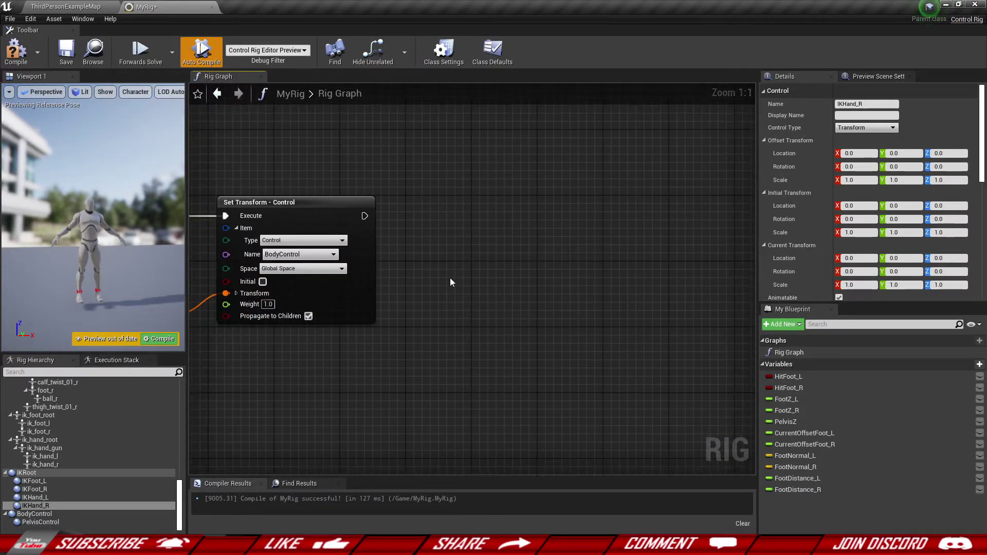
{"action": "left_click_drag", "start_coordinate": [45, 498], "coordinate": [556, 211]}
{"action": "left_click", "coordinate": [513, 231]}
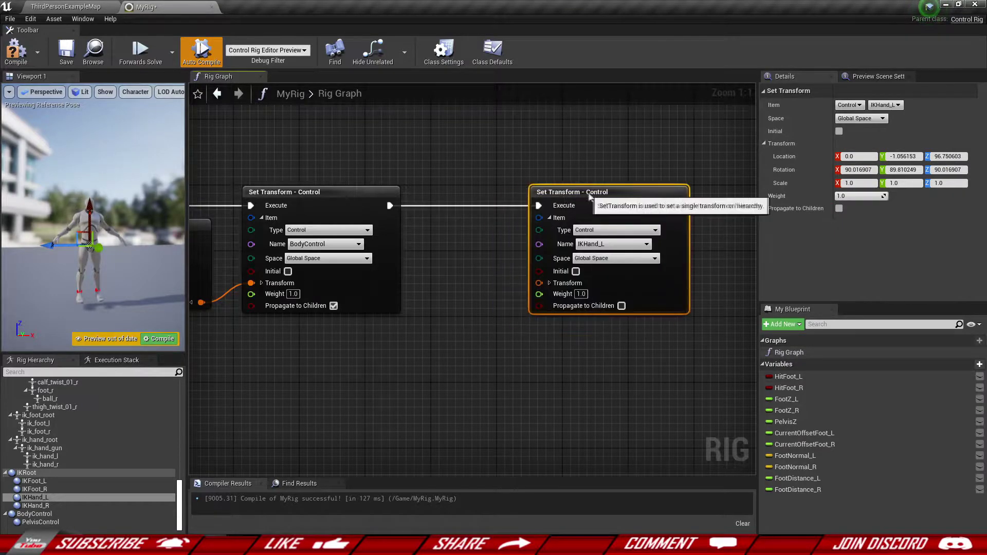
- Add a Set Transform node for the IKHand_R control, chained after the IKHand_L Set Transform node
{"action": "scroll", "coordinate": [348, 316], "scroll_direction": "down", "scroll_amount": 5}
{"action": "right_click_drag", "start_coordinate": [348, 314], "coordinate": [406, 297]}
{"action": "left_click_drag", "start_coordinate": [319, 186], "coordinate": [589, 243]}
{"action": "left_click", "coordinate": [478, 270]}
{"action": "scroll", "coordinate": [478, 270], "scroll_direction": "up", "scroll_amount": 2}
{"action": "left_click_drag", "start_coordinate": [274, 136], "coordinate": [350, 190]}
{"action": "right_click_drag", "start_coordinate": [703, 287], "coordinate": [456, 328]}
{"action": "left_click_drag", "start_coordinate": [517, 143], "coordinate": [602, 218]}
{"action": "left_click", "coordinate": [627, 309]}
{"action": "right_click_drag", "start_coordinate": [591, 359], "coordinate": [205, 408]}
{"action": "left_click_drag", "start_coordinate": [35, 505], "coordinate": [667, 229]}
{"action": "left_click", "coordinate": [556, 281]}
{"action": "scroll", "coordinate": [553, 278], "scroll_direction": "up", "scroll_amount": 2}
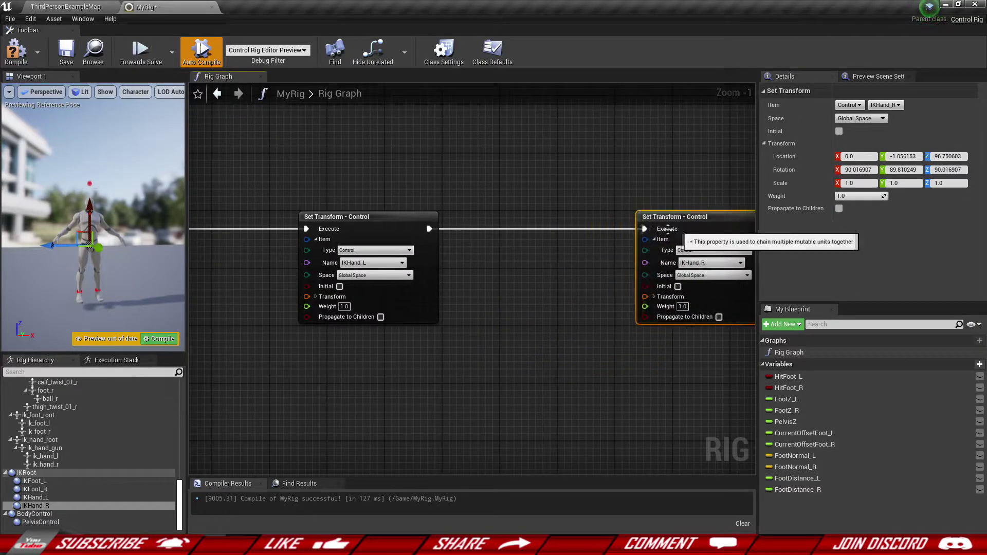
- Select both hand Set Transform nodes and move them together farther away from the BodyControl node
{"action": "left_click_drag", "start_coordinate": [376, 180], "coordinate": [668, 304]}
{"action": "scroll", "coordinate": [667, 305], "scroll_direction": "down", "scroll_amount": 1}
{"action": "key", "text": "Right"}
{"action": "key", "text": "Right"}
{"action": "key", "text": "Right"}
{"action": "key", "text": "Right"}
{"action": "key", "text": "Right"}
{"action": "key", "text": "Right"}
{"action": "key", "text": "Right"}
{"action": "key", "text": "Right"}
{"action": "key", "text": "Right"}
{"action": "key", "text": "Right"}
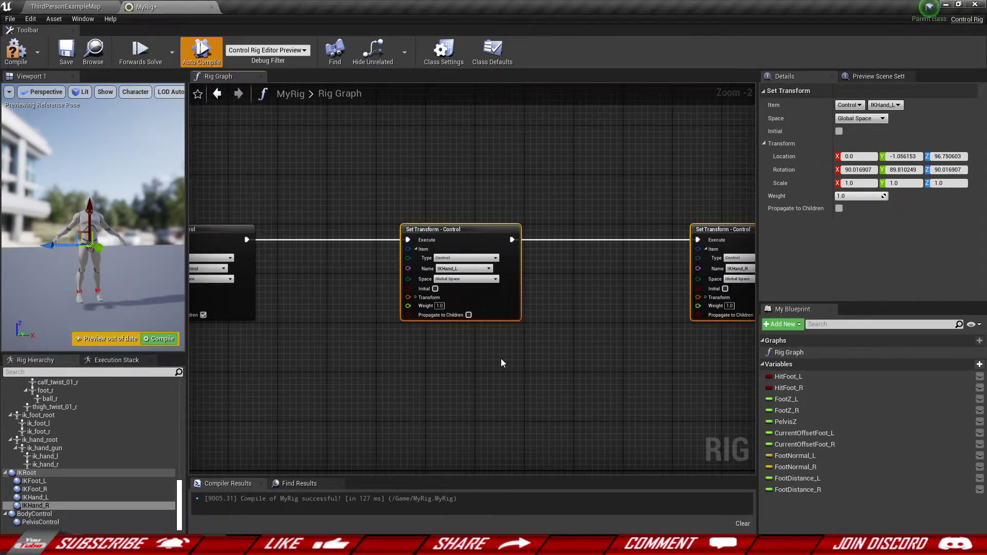
{"action": "left_click", "coordinate": [498, 359]}
- Add a Get Transform node for the hand_r bone below the IKHand_L Set Transform node
{"action": "scroll", "coordinate": [498, 359], "scroll_direction": "up", "scroll_amount": 1}
{"action": "right_click_drag", "start_coordinate": [422, 304], "coordinate": [489, 326]}
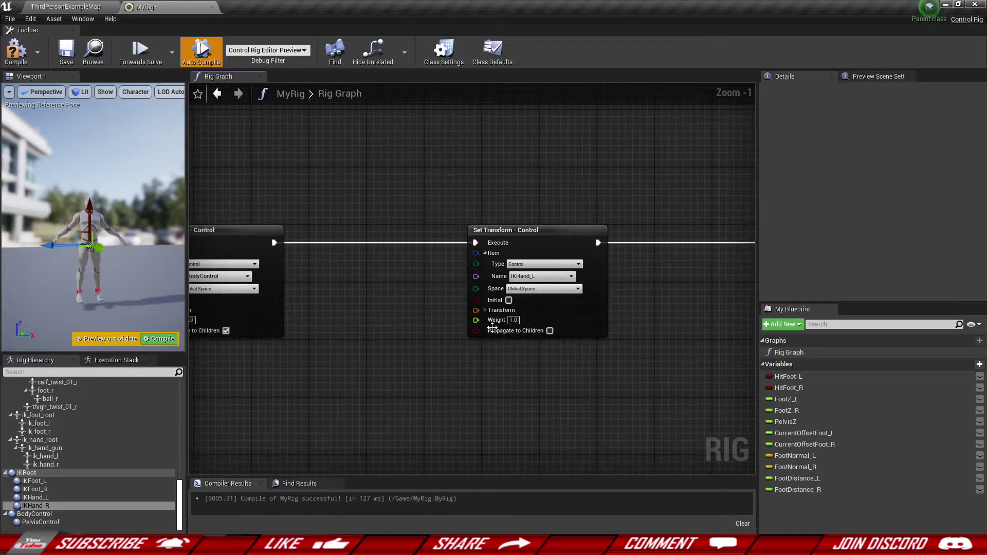
{"action": "scroll", "coordinate": [489, 322], "scroll_direction": "up", "scroll_amount": 1}
{"action": "left_click", "coordinate": [555, 292]}
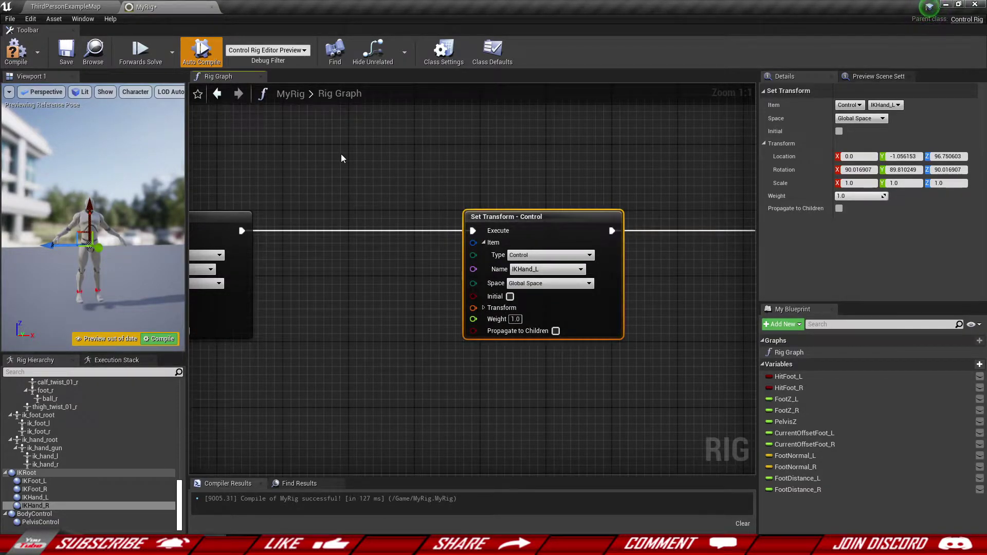
{"action": "scroll", "coordinate": [59, 455], "scroll_direction": "up", "scroll_amount": 8}
{"action": "scroll", "coordinate": [59, 455], "scroll_direction": "up", "scroll_amount": 5}
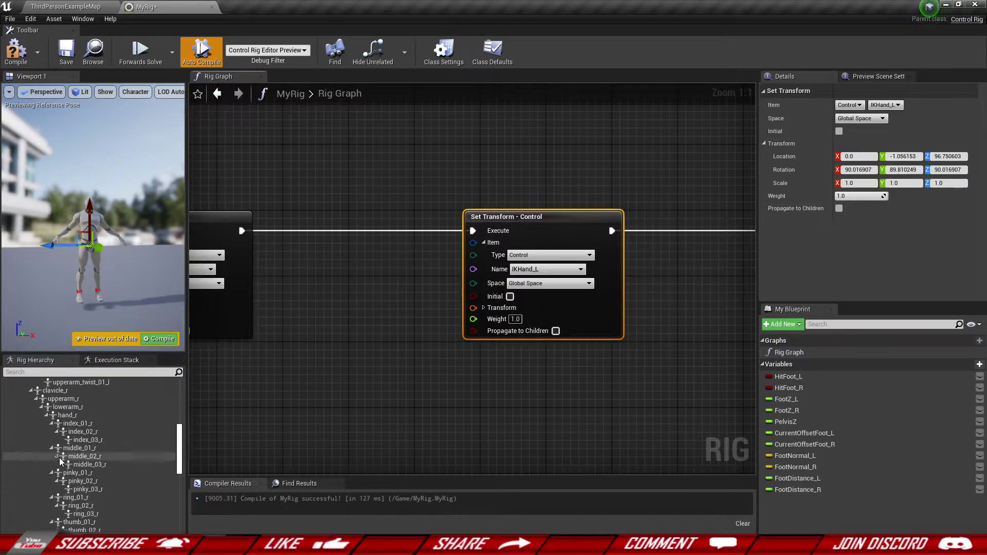
{"action": "left_click", "coordinate": [48, 434]}
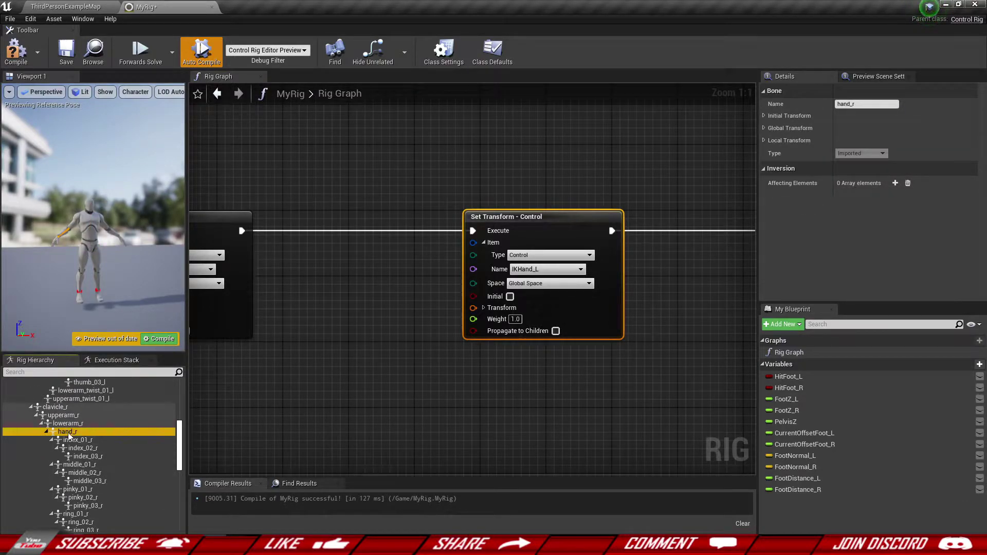
{"action": "left_click_drag", "start_coordinate": [451, 406], "coordinate": [576, 376]}
{"action": "left_click", "coordinate": [491, 412]}
- Add a Get Transform node for the hand_l bone and connect its transform to the IKHand_L Set Transform node
{"action": "scroll", "coordinate": [69, 459], "scroll_direction": "up", "scroll_amount": 8}
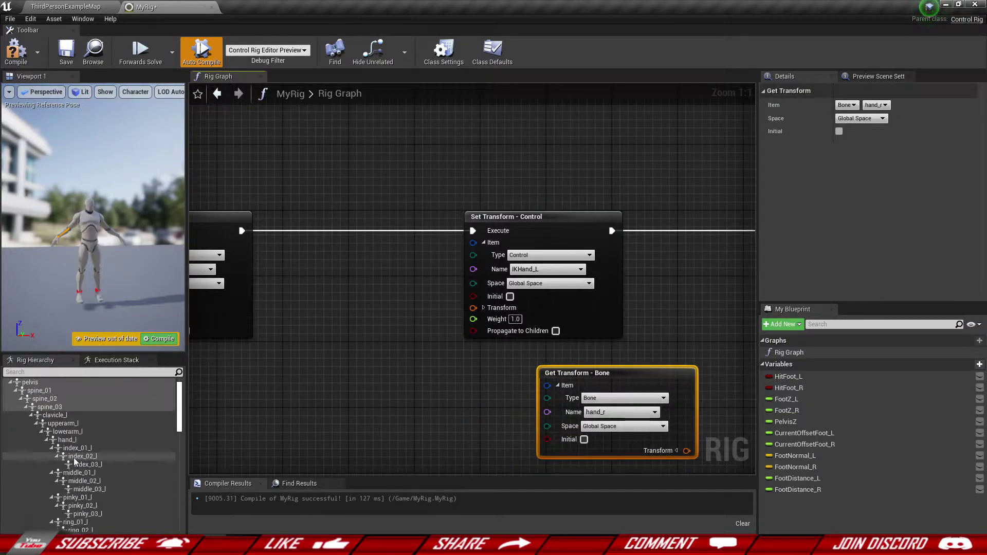
{"action": "left_click", "coordinate": [65, 449]}
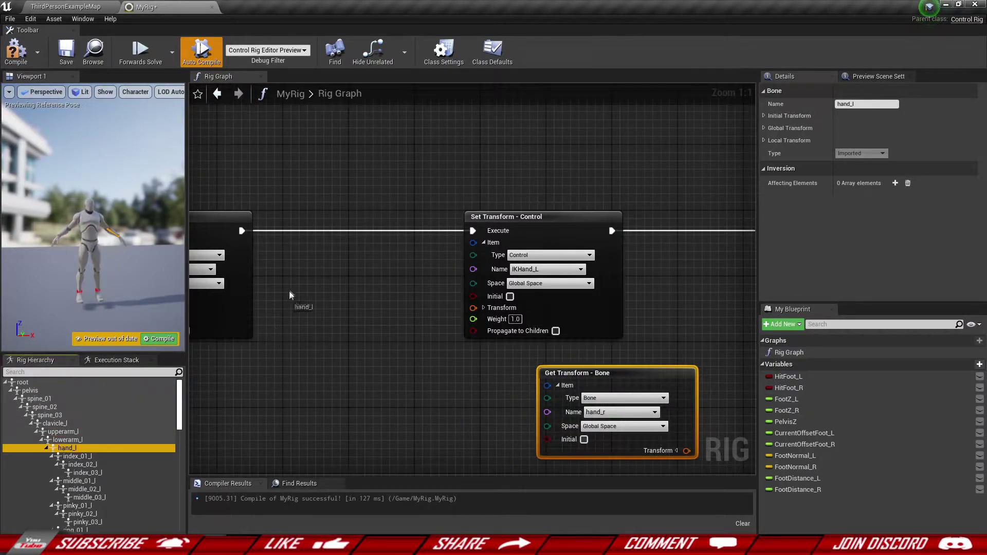
{"action": "left_click_drag", "start_coordinate": [286, 297], "coordinate": [288, 298]}
{"action": "left_click", "coordinate": [321, 315]}
{"action": "left_click_drag", "start_coordinate": [354, 304], "coordinate": [346, 256]}
{"action": "left_click_drag", "start_coordinate": [431, 327], "coordinate": [476, 306]}
- Place the hand_r Get Transform node between the two hand nodes and connect its transform to the IKHand_R Set Transform node
{"action": "right_click_drag", "start_coordinate": [464, 410], "coordinate": [251, 412]}
{"action": "left_click_drag", "start_coordinate": [415, 378], "coordinate": [522, 264]}
{"action": "left_click_drag", "start_coordinate": [579, 338], "coordinate": [652, 311]}
{"action": "left_click", "coordinate": [552, 314]}
{"action": "left_click_drag", "start_coordinate": [567, 314], "coordinate": [576, 307]}
{"action": "left_click", "coordinate": [512, 382]}
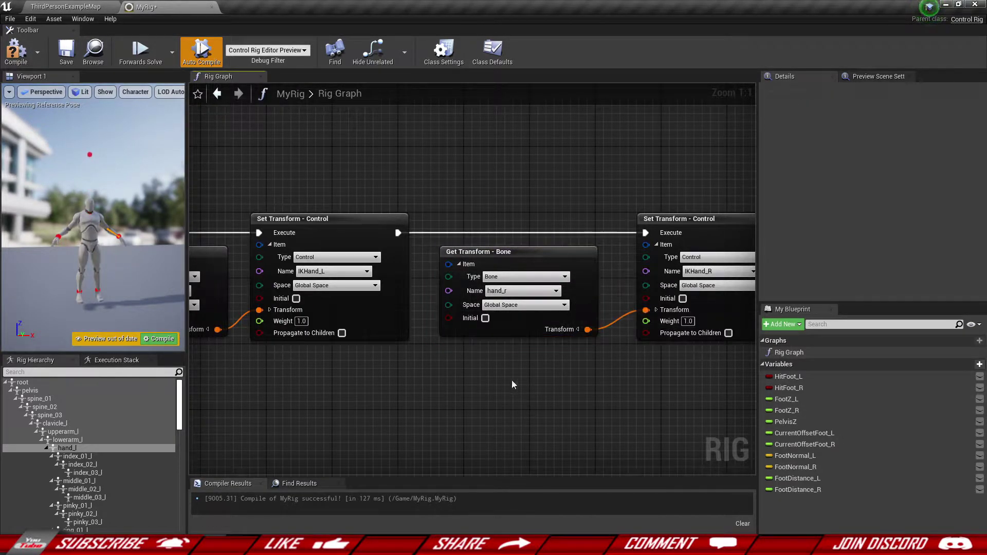
- Compile and save the rig, with the hand controls brought closer in the preview
{"action": "scroll", "coordinate": [512, 385], "scroll_direction": "down", "scroll_amount": 1}
{"action": "mouse_move", "coordinate": [115, 241]}
{"action": "right_mouse_down"}
{"action": "mouse_move", "coordinate": [91, 236]}
{"action": "mouse_move", "coordinate": [89, 257]}
{"action": "mouse_move", "coordinate": [110, 241]}
{"action": "right_mouse_up"}
{"action": "key", "text": "w"}
{"action": "key", "text": "s"}
{"action": "left_click", "coordinate": [16, 53]}
{"action": "left_click", "coordinate": [72, 58]}
- Create a Boolean variable named HitHand_L
{"action": "scroll", "coordinate": [450, 396], "scroll_direction": "down", "scroll_amount": 1}
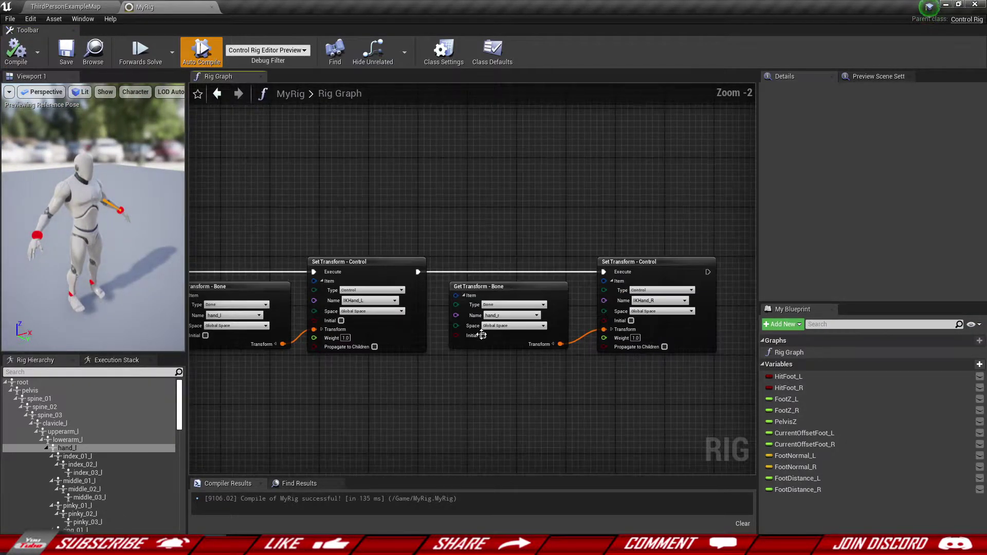
{"action": "scroll", "coordinate": [335, 403], "scroll_direction": "down", "scroll_amount": 5}
{"action": "right_click_drag", "start_coordinate": [335, 403], "coordinate": [462, 168]}
{"action": "scroll", "coordinate": [535, 323], "scroll_direction": "up", "scroll_amount": 3}
{"action": "scroll", "coordinate": [508, 324], "scroll_direction": "down", "scroll_amount": 1}
{"action": "right_click_drag", "start_coordinate": [509, 323], "coordinate": [570, 374]}
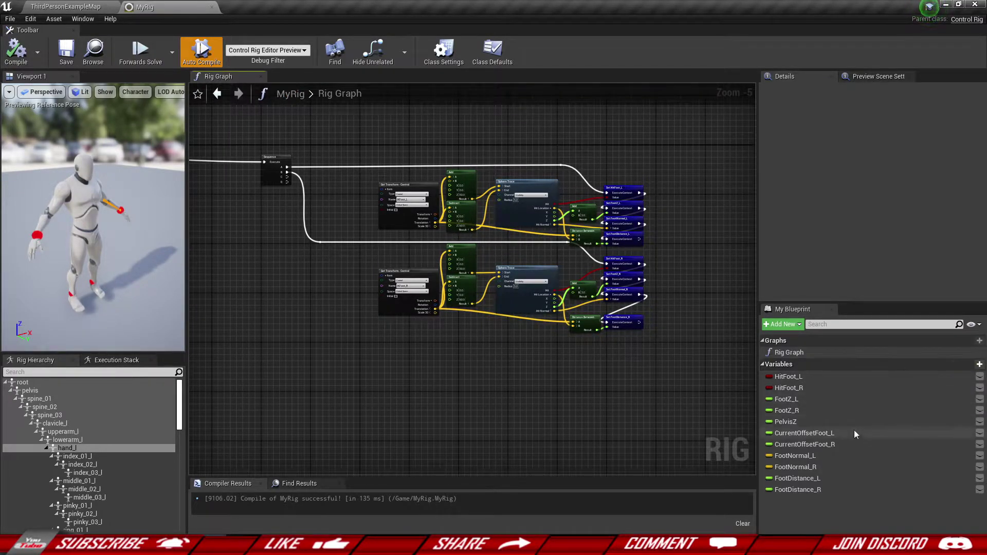
{"action": "left_click", "coordinate": [969, 365]}
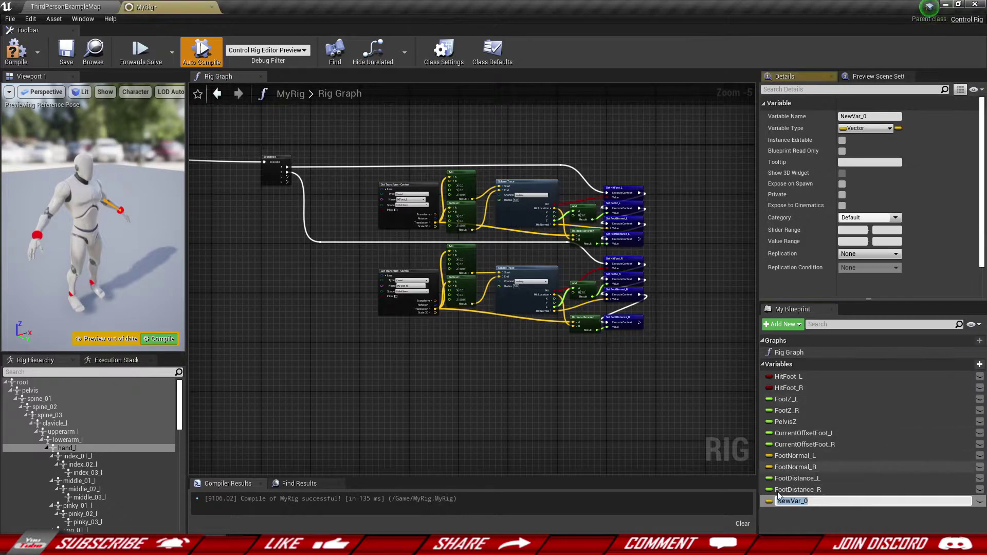
{"action": "type", "text": "Hit"}
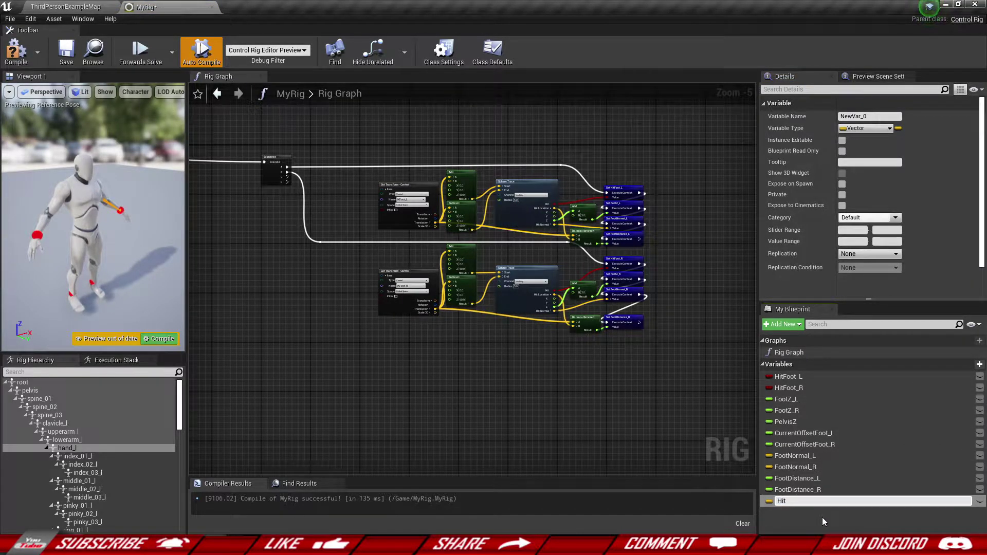
{"action": "type", "text": "Hand_L"}
{"action": "key", "text": "Return"}
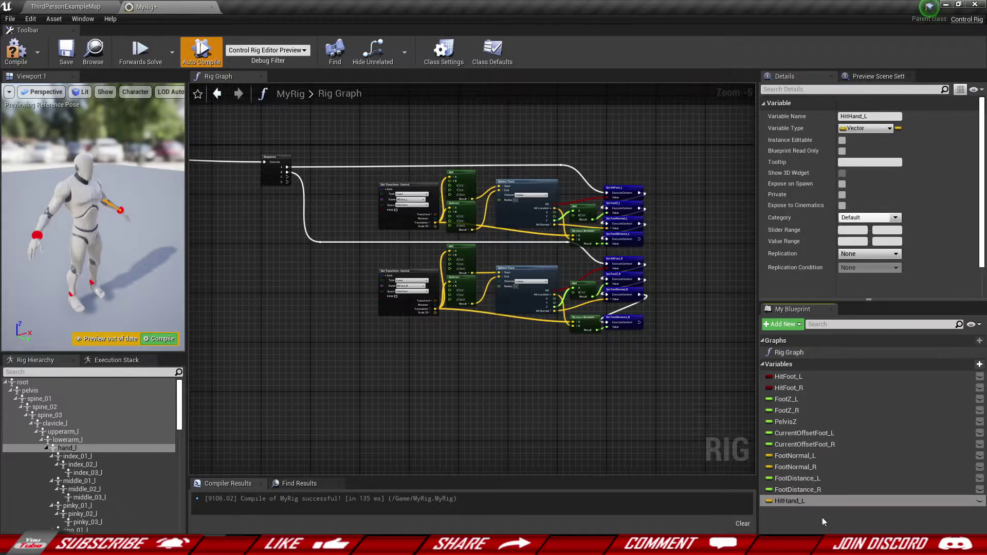
{"action": "left_click", "coordinate": [876, 128]}
{"action": "left_click", "coordinate": [778, 154]}
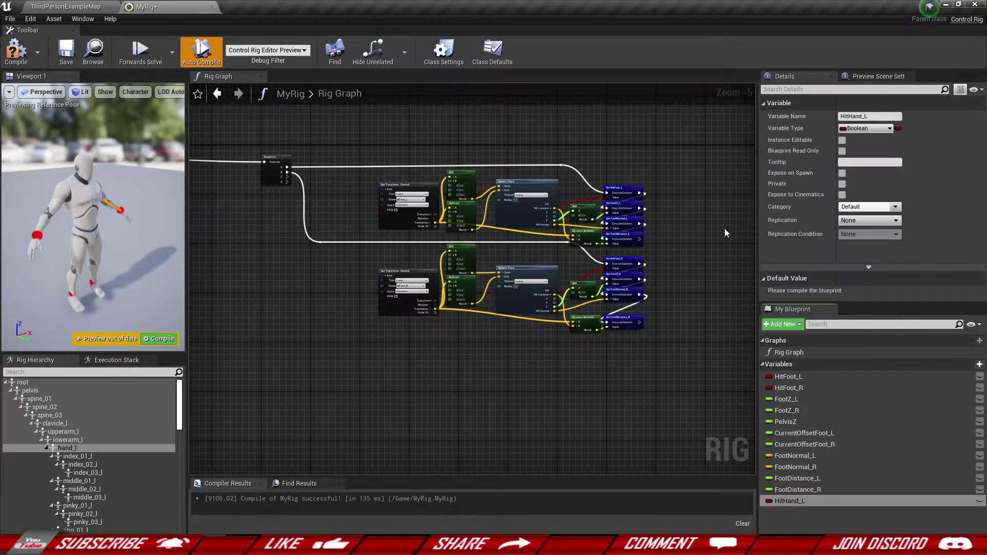
- Duplicate the HitHand_L variable and name the copy HitHand_R
{"action": "left_click", "coordinate": [795, 507]}
{"action": "left_click", "coordinate": [794, 503]}
{"action": "key", "text": "ctrl+w"}
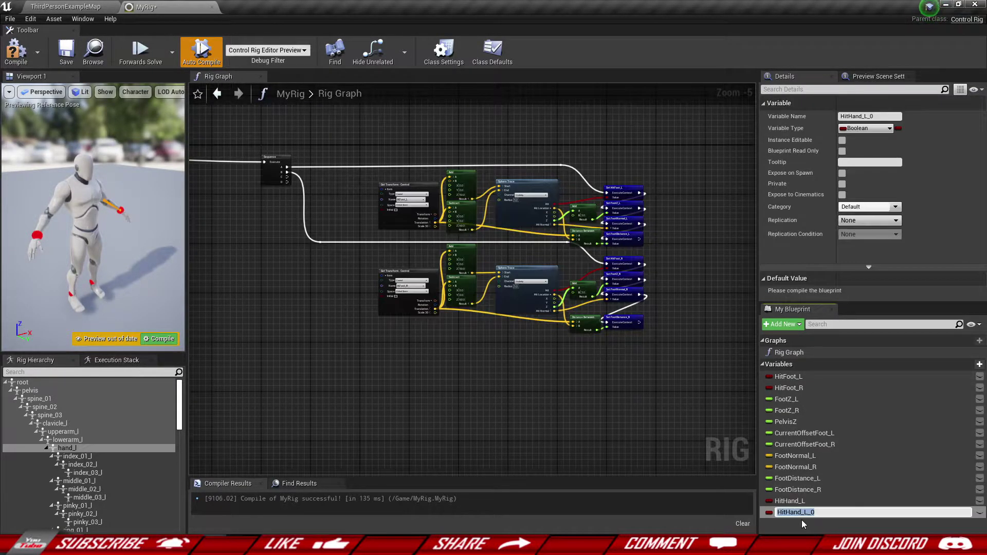
{"action": "type", "text": "R"}
{"action": "key", "text": "Return"}
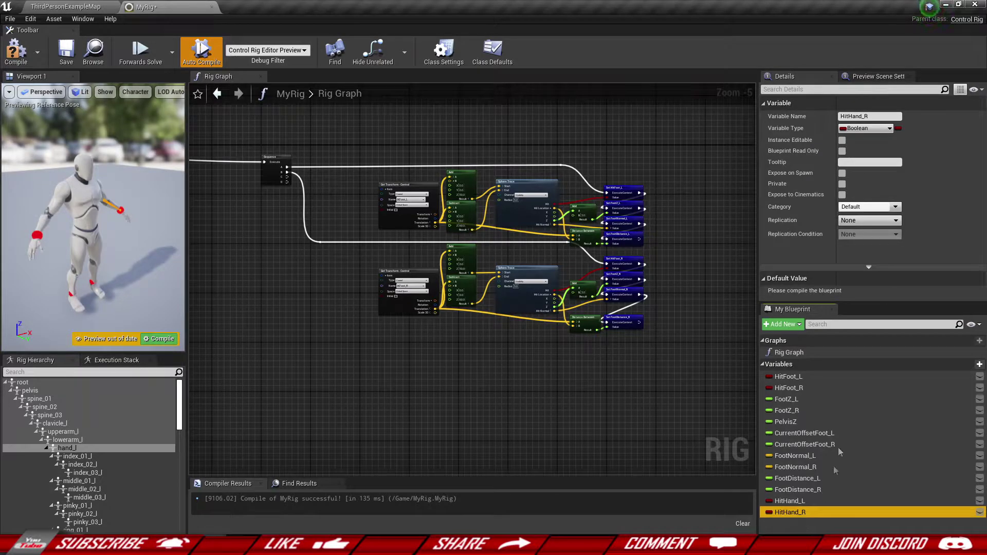
- Create a new variable named HandLocation_L and set its type to Vector
{"action": "left_click", "coordinate": [968, 364]}
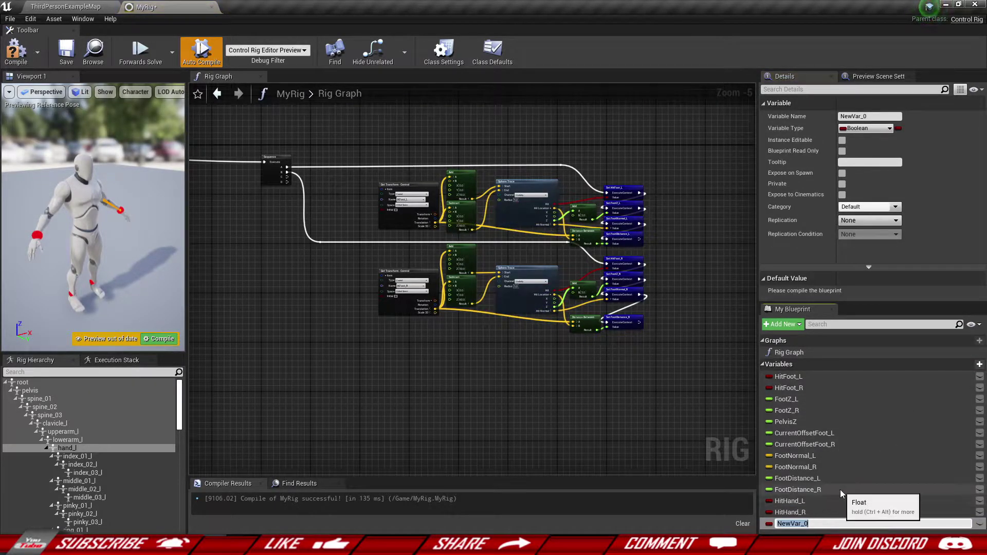
{"action": "type", "text": "HandLocation_L"}
{"action": "key", "text": "Return"}
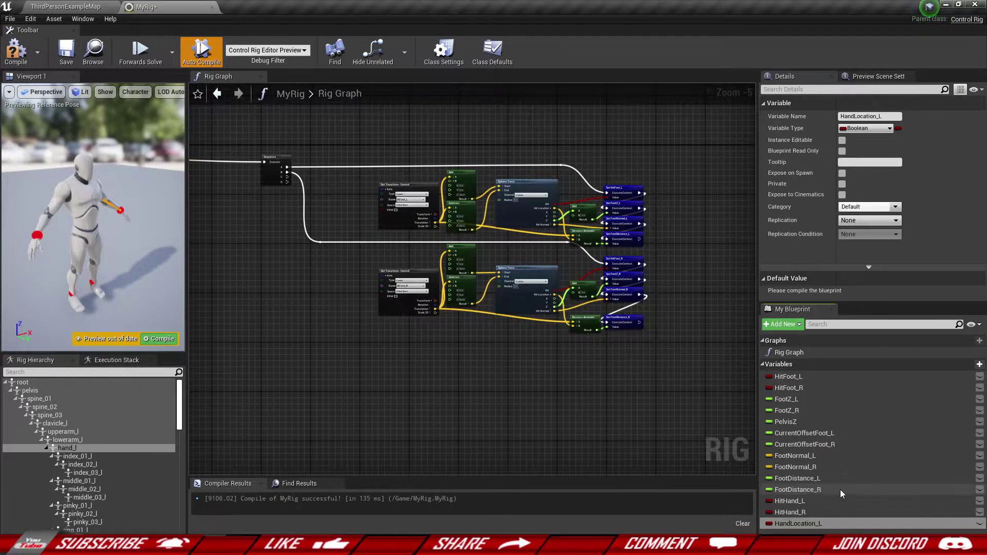
{"action": "left_click", "coordinate": [876, 129]}
{"action": "left_click", "coordinate": [770, 236]}
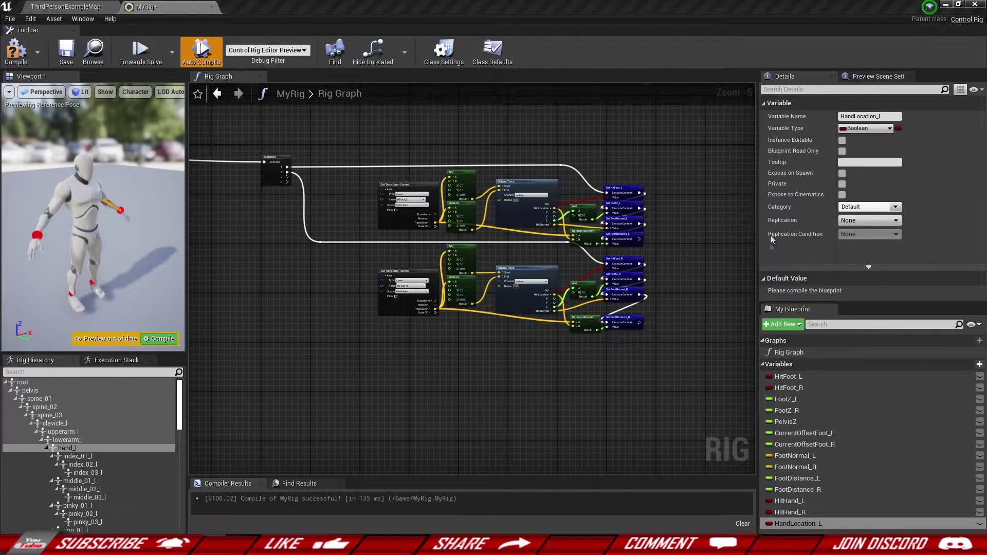
{"action": "left_click", "coordinate": [811, 502]}
- Duplicate the HandLocation_L variable and name the copy HandLocation_R
{"action": "left_click", "coordinate": [807, 525]}
{"action": "key", "text": "ctrl+w"}
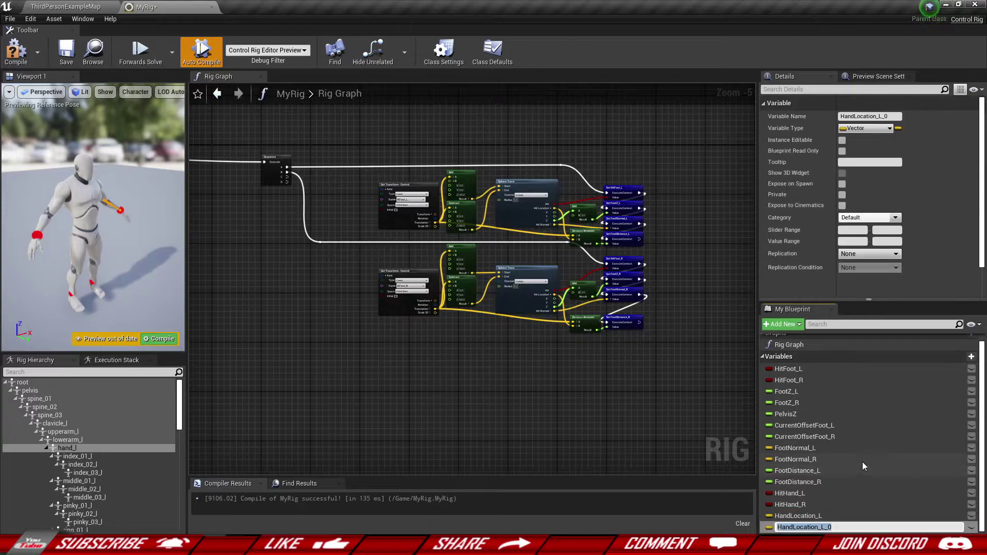
{"action": "key", "text": "Right"}
{"action": "key", "text": "BackSpace"}
{"action": "key", "text": "BackSpace"}
{"action": "key", "text": "BackSpace"}
{"action": "type", "text": "R"}
{"action": "key", "text": "Return"}
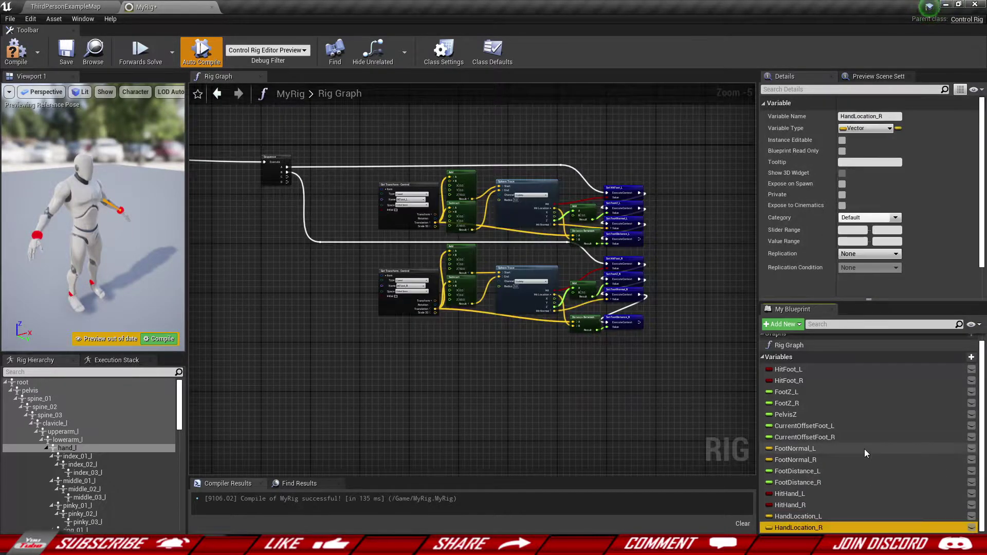
- Duplicate the HandLocation_R variable twice, naming the Vector copies HandNormal_L and HandNormal_R
{"action": "key", "text": "ctrl+w"}
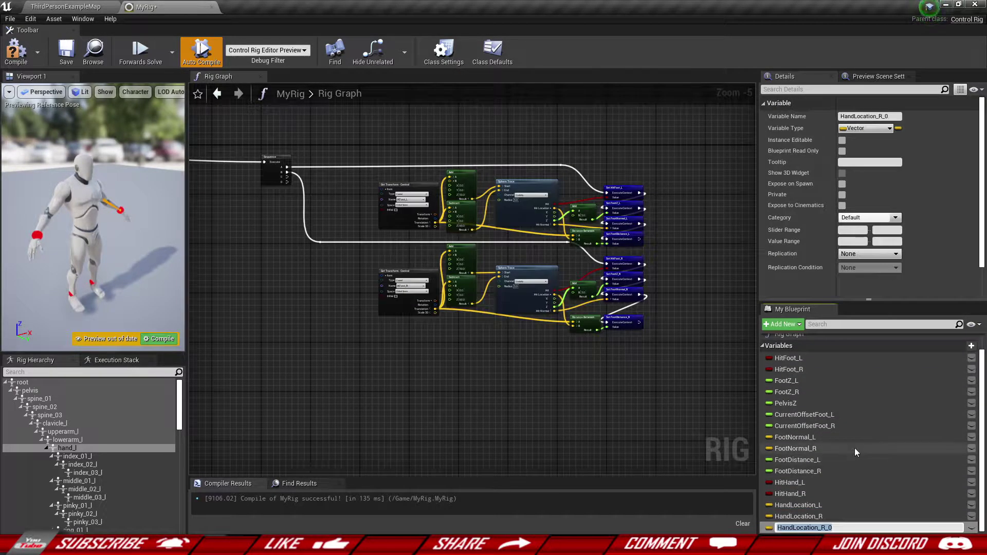
{"action": "type", "text": "HandNorma"}
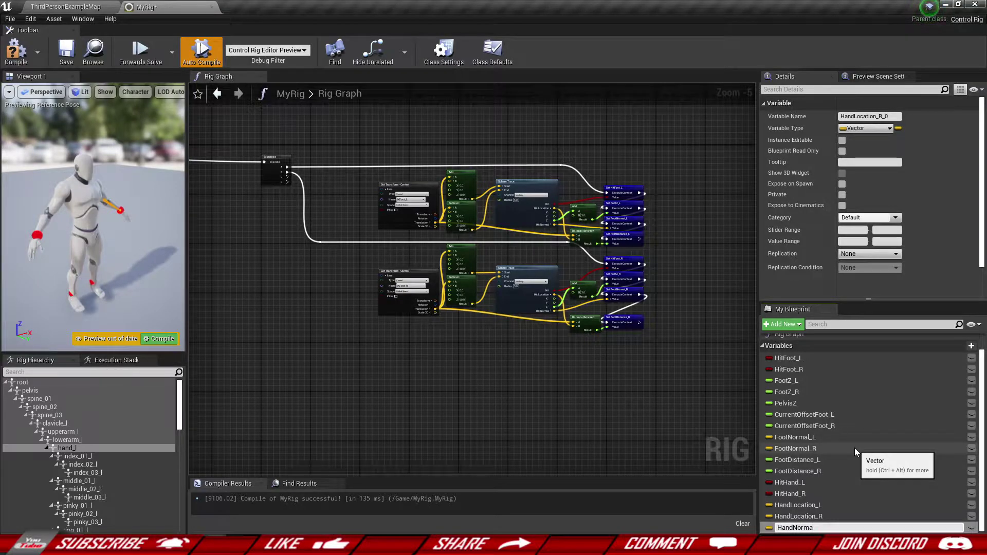
{"action": "type", "text": "l_L"}
{"action": "key", "text": "Return"}
{"action": "key", "text": "ctrl+w"}
{"action": "type", "text": "HandNormal_"}
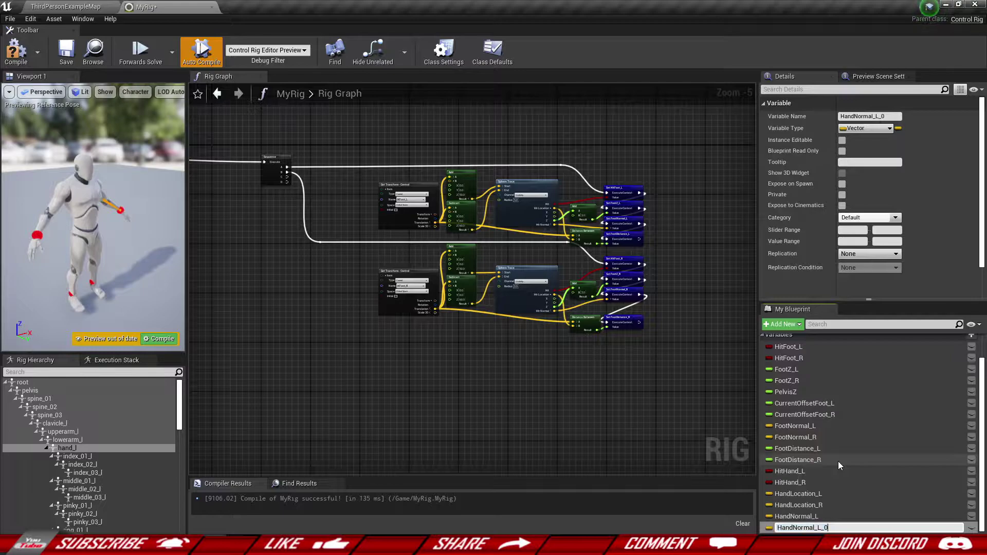
{"action": "type", "text": "R"}
{"action": "key", "text": "Return"}
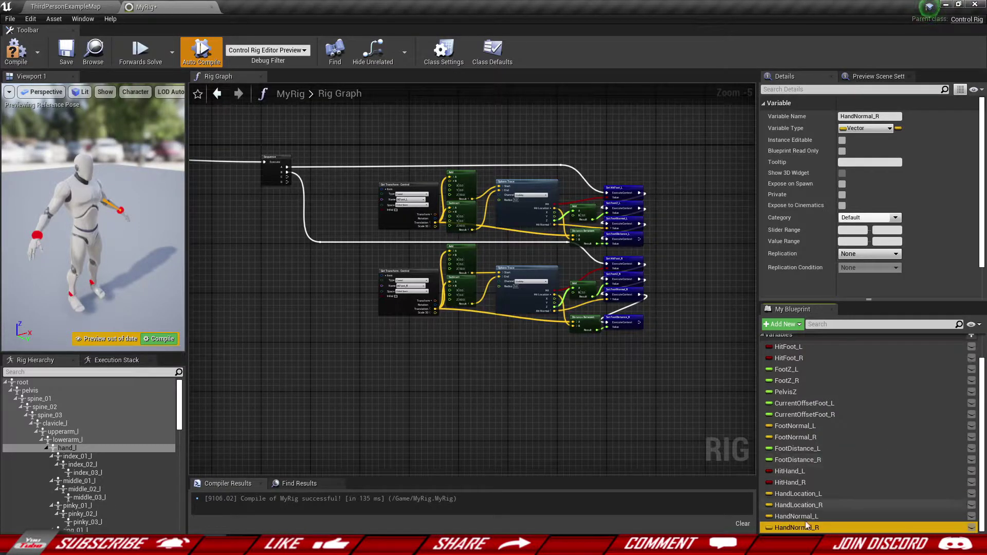
- Duplicate the HandNormal_R variable and name the copy CurrentOffsetHand_L
{"action": "key", "text": "ctrl+w"}
{"action": "type", "text": "CurrentOff"}
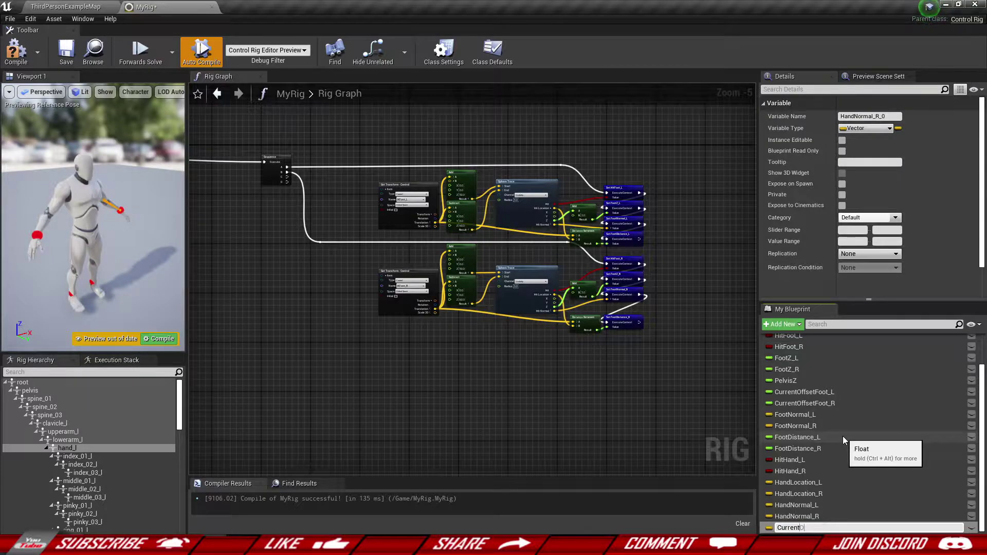
{"action": "type", "text": "setHand_L"}
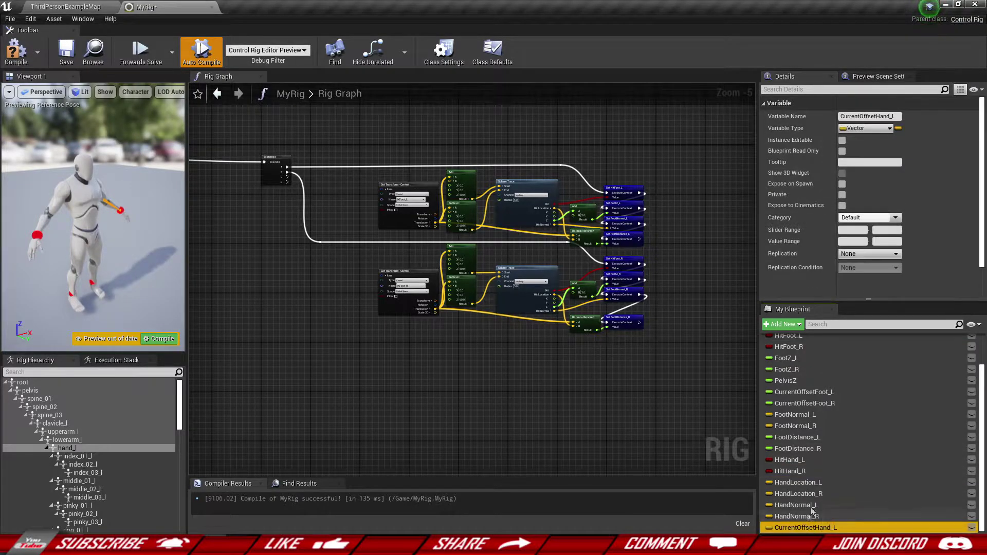
- Duplicate CurrentOffsetHand_L, name the copy CurrentOffsetHand_R, and save the rig
{"action": "key", "text": "ctrl+w"}
{"action": "key", "text": "Right"}
{"action": "key", "text": "BackSpace"}
{"action": "key", "text": "BackSpace"}
{"action": "key", "text": "BackSpace"}
{"action": "type", "text": "R"}
{"action": "key", "text": "Return"}
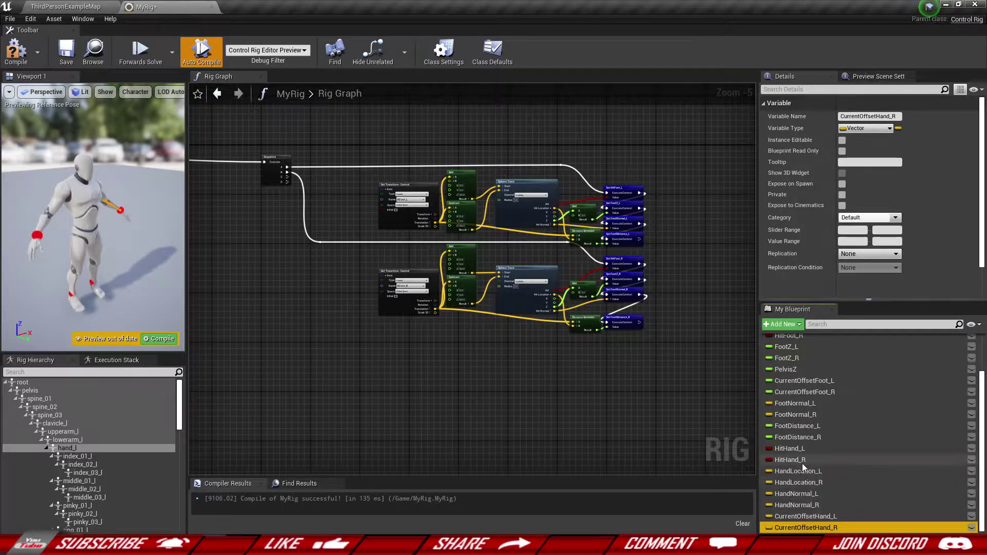
{"action": "left_click", "coordinate": [74, 51]}
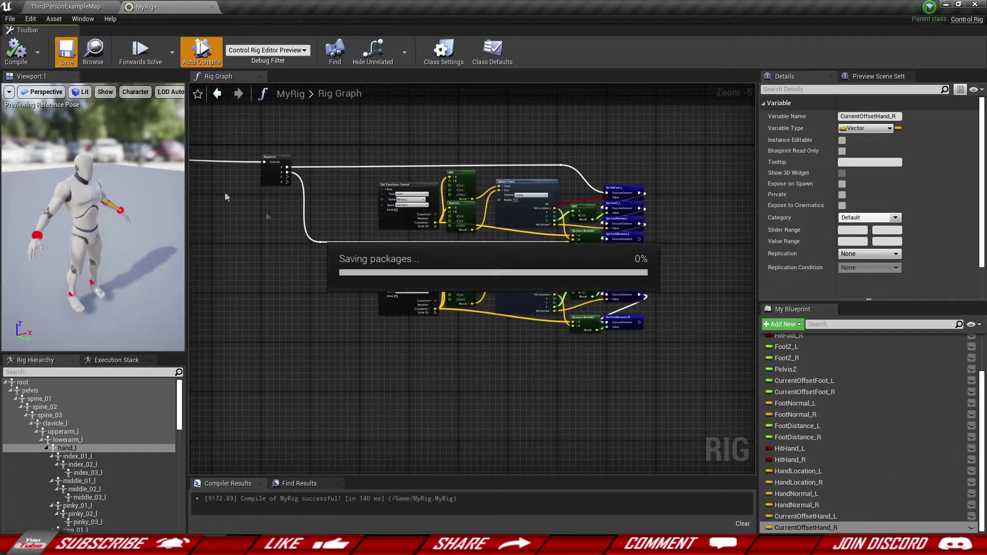
- Add chained Set nodes for HitHand_L, HandLocation_L and HandNormal_L below the Set FootDistance_R node
{"action": "scroll", "coordinate": [529, 341], "scroll_direction": "up", "scroll_amount": 1}
{"action": "scroll", "coordinate": [529, 342], "scroll_direction": "up", "scroll_amount": 4}
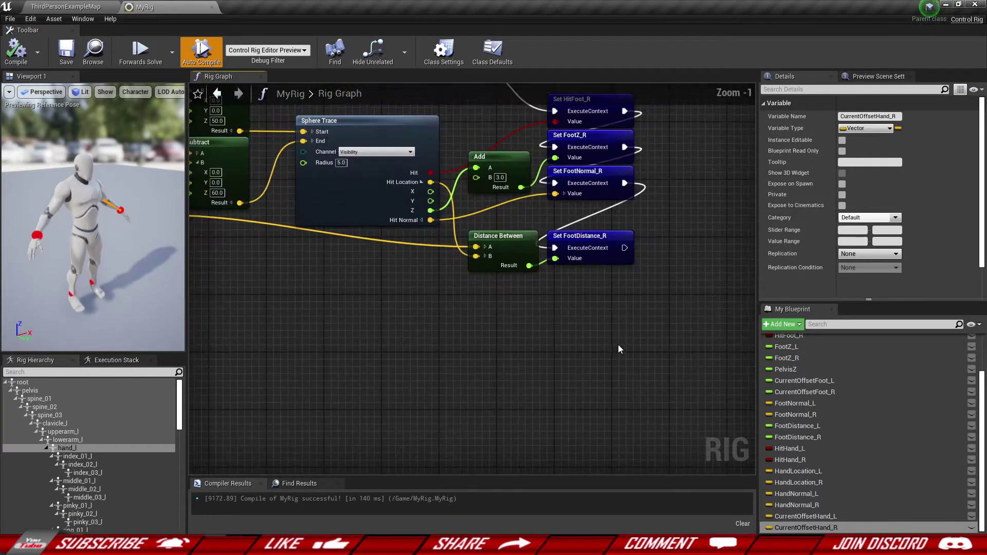
{"action": "left_click_drag", "start_coordinate": [789, 449], "coordinate": [509, 275]}
{"action": "left_click", "coordinate": [536, 297]}
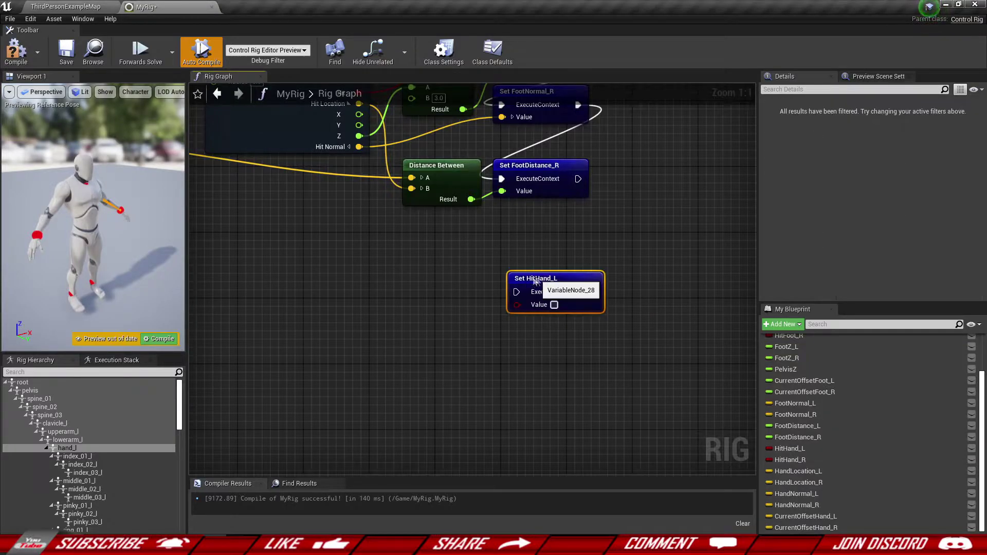
{"action": "left_click_drag", "start_coordinate": [786, 471], "coordinate": [582, 294]}
{"action": "left_click", "coordinate": [581, 391]}
{"action": "left_click_drag", "start_coordinate": [787, 493], "coordinate": [589, 338]}
{"action": "left_click", "coordinate": [562, 412]}
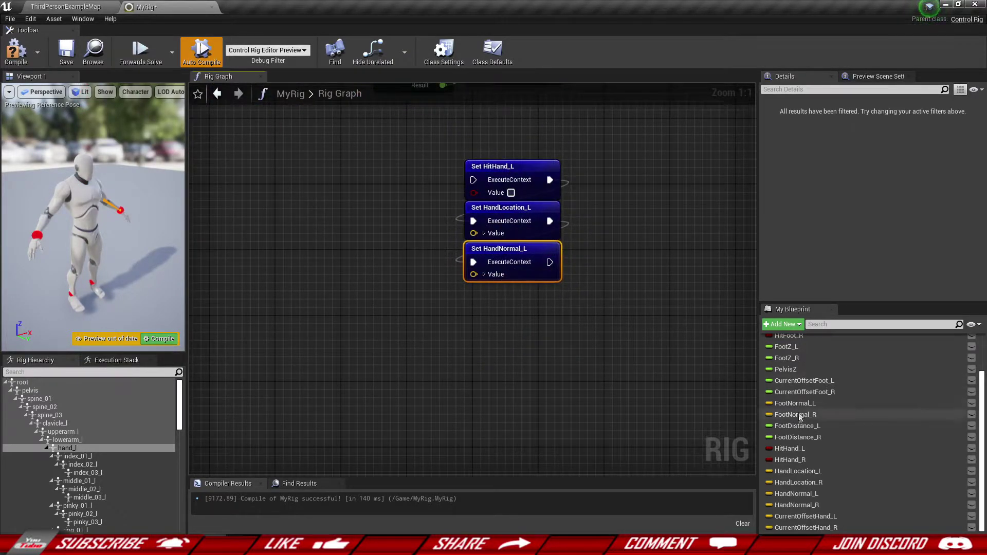
- Add chained Set nodes for HitHand_R, HandLocation_R and HandNormal_R below the left-hand Set nodes
{"action": "left_click_drag", "start_coordinate": [790, 459], "coordinate": [505, 385], "text": "alt"}
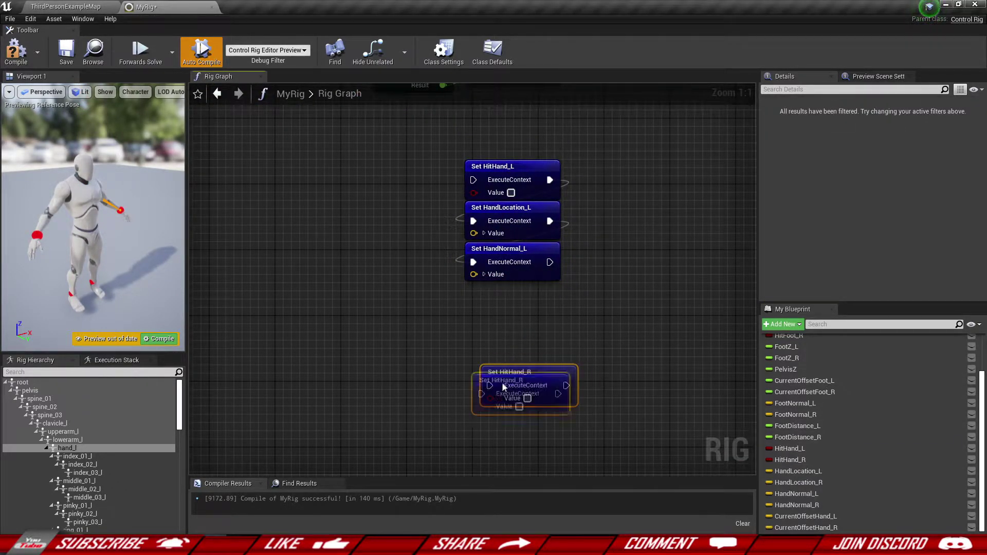
{"action": "right_click_drag", "start_coordinate": [612, 392], "coordinate": [597, 304]}
{"action": "left_click_drag", "start_coordinate": [787, 482], "coordinate": [526, 320]}
{"action": "left_click", "coordinate": [493, 402]}
{"action": "right_click_drag", "start_coordinate": [626, 364], "coordinate": [604, 276]}
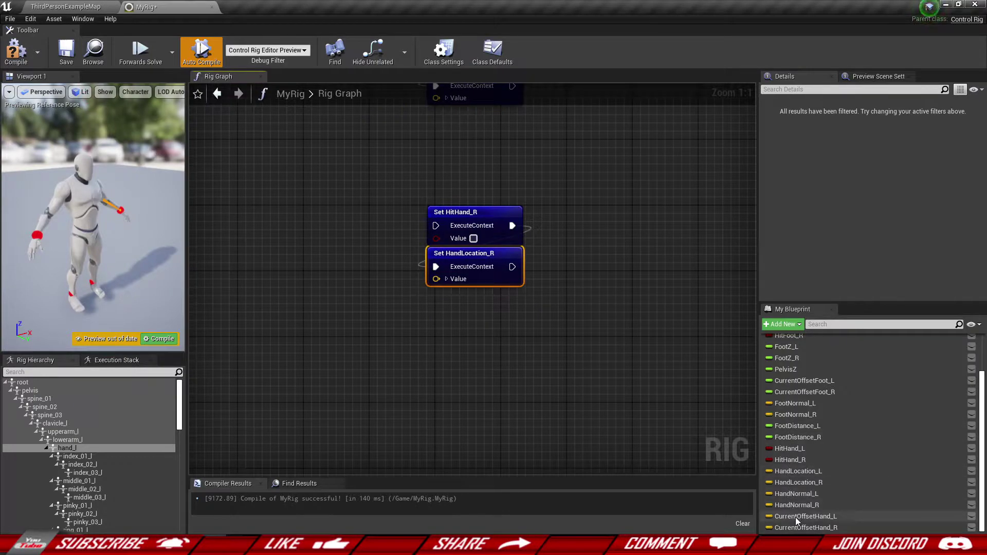
{"action": "left_click_drag", "start_coordinate": [794, 507], "coordinate": [454, 338], "text": "ctrl"}
{"action": "key", "text": "Delete"}
{"action": "left_click_drag", "start_coordinate": [796, 502], "coordinate": [515, 267]}
{"action": "left_click", "coordinate": [448, 336]}
- Add a Sphere Trace node and connect its Hit, Hit Location and Hit Normal to the HitHand_L, HandLocation_L and HandNormal_L Set nodes
{"action": "scroll", "coordinate": [573, 291], "scroll_direction": "down", "scroll_amount": 3}
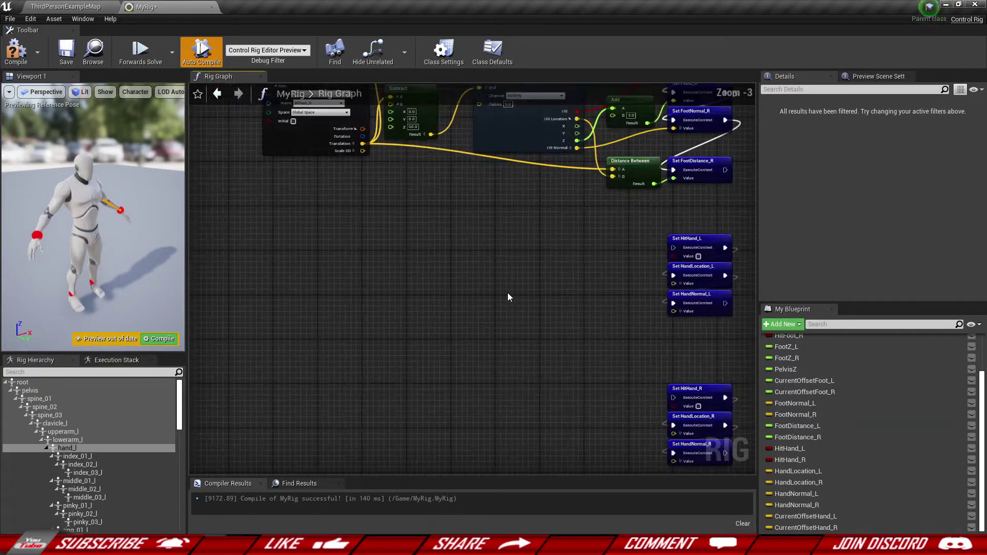
{"action": "right_click", "coordinate": [442, 316]}
{"action": "type", "text": "sph"}
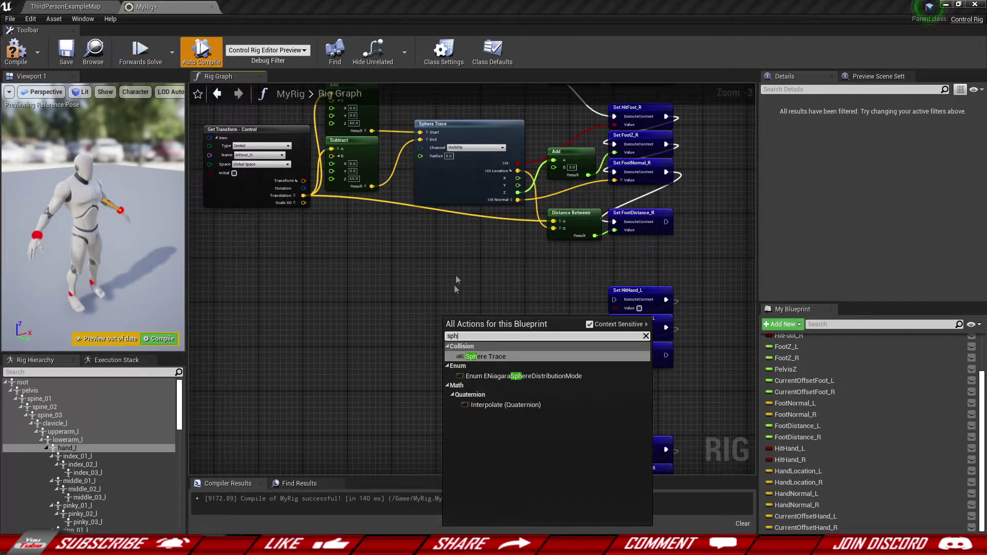
{"action": "left_click", "coordinate": [485, 357]}
{"action": "scroll", "coordinate": [459, 298], "scroll_direction": "up", "scroll_amount": 3}
{"action": "right_click_drag", "start_coordinate": [462, 297], "coordinate": [328, 272]}
{"action": "mouse_move", "coordinate": [405, 326]}
{"action": "left_mouse_down"}
{"action": "mouse_move", "coordinate": [550, 278]}
{"action": "mouse_move", "coordinate": [470, 316]}
{"action": "left_mouse_up"}
{"action": "left_click_drag", "start_coordinate": [558, 322], "coordinate": [550, 318]}
{"action": "left_click_drag", "start_coordinate": [405, 347], "coordinate": [556, 360]}
{"action": "mouse_move", "coordinate": [549, 359]}
{"action": "left_mouse_down"}
{"action": "mouse_move", "coordinate": [410, 357]}
{"action": "mouse_move", "coordinate": [405, 347]}
{"action": "left_mouse_up"}
- Copy the Sphere Trace node for the right hand and connect its three hit outputs to the HitHand_R, HandLocation_R and HandNormal_R Set nodes
{"action": "key", "text": "ctrl+c"}
{"action": "right_click_drag", "start_coordinate": [385, 399], "coordinate": [476, 257]}
{"action": "left_click", "coordinate": [346, 353]}
{"action": "key", "text": "ctrl+v"}
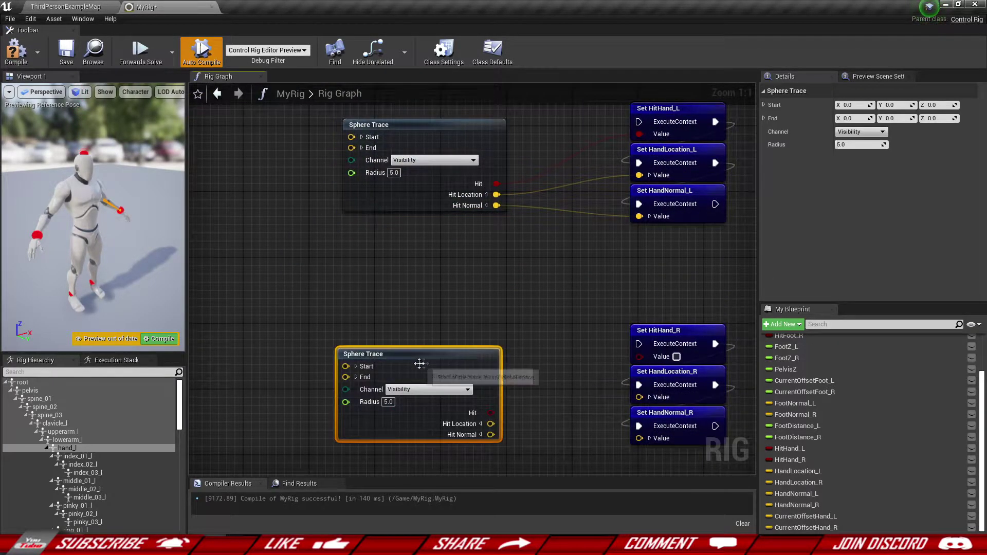
{"action": "mouse_move", "coordinate": [491, 413]}
{"action": "left_mouse_down"}
{"action": "mouse_move", "coordinate": [620, 381]}
{"action": "mouse_move", "coordinate": [639, 358]}
{"action": "left_mouse_up"}
{"action": "mouse_move", "coordinate": [639, 396]}
{"action": "left_mouse_down"}
{"action": "mouse_move", "coordinate": [508, 425]}
{"action": "mouse_move", "coordinate": [639, 438]}
{"action": "left_mouse_up"}
- Line up the two hand Sphere Trace nodes with the tops of their Set node groups
{"action": "left_click_drag", "start_coordinate": [431, 417], "coordinate": [436, 389]}
{"action": "left_click", "coordinate": [547, 261]}
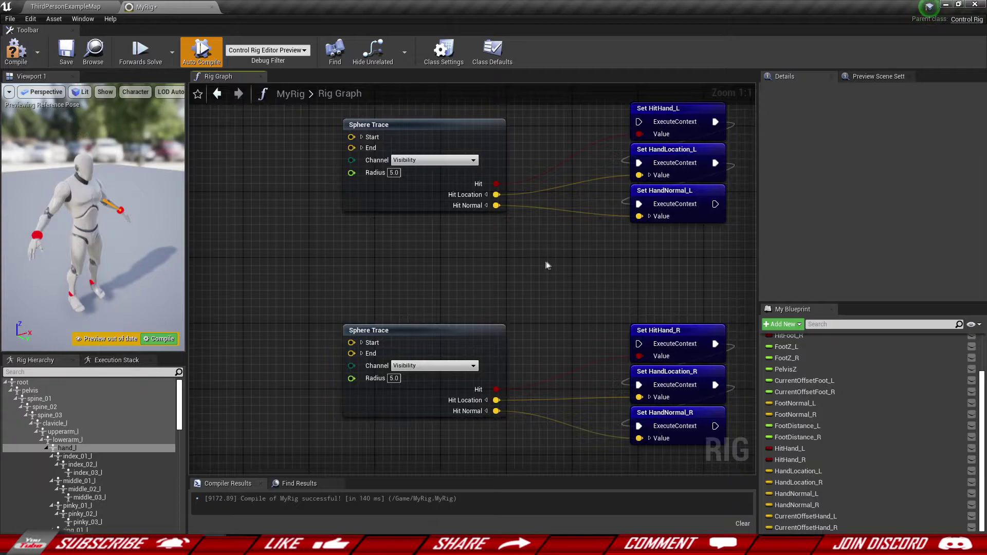
{"action": "right_click_drag", "start_coordinate": [546, 262], "coordinate": [589, 330]}
{"action": "left_click_drag", "start_coordinate": [439, 262], "coordinate": [440, 247]}
{"action": "left_click", "coordinate": [430, 275]}
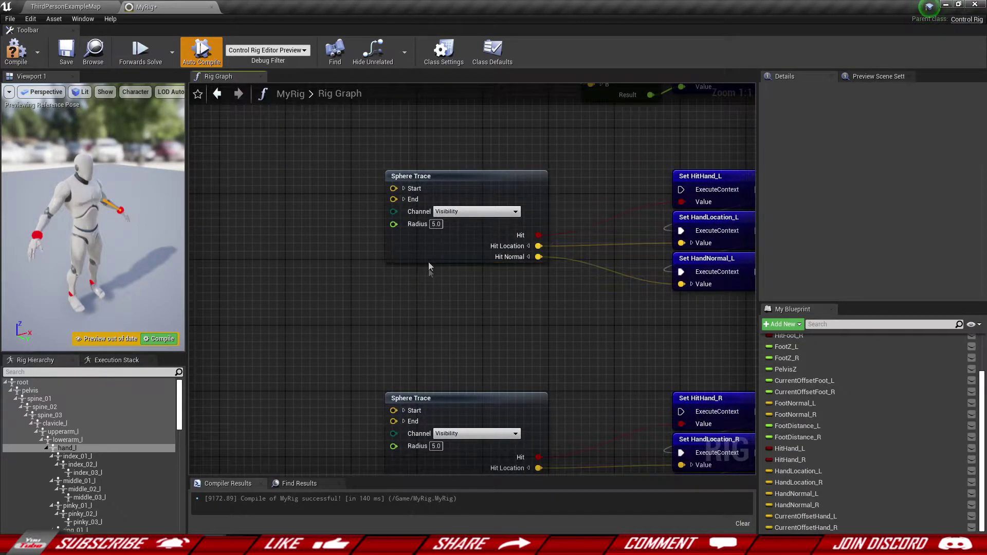
- Connect the Sequence node's C output to Set HitHand_L, routing the wire through a reroute node around the foot nodes
{"action": "scroll", "coordinate": [437, 282], "scroll_direction": "down", "scroll_amount": 2}
{"action": "right_click_drag", "start_coordinate": [456, 292], "coordinate": [525, 311]}
{"action": "scroll", "coordinate": [522, 322], "scroll_direction": "down", "scroll_amount": 2}
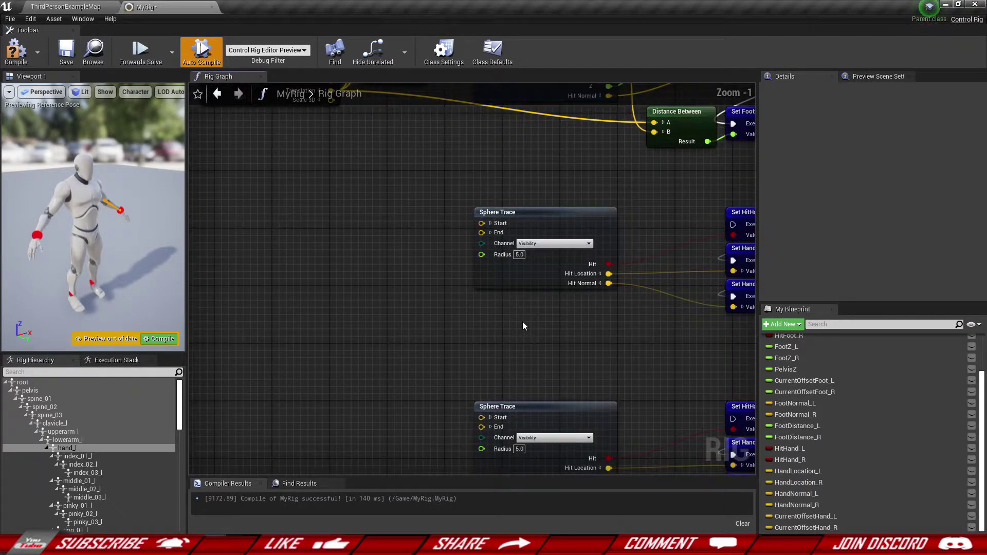
{"action": "right_click_drag", "start_coordinate": [424, 338], "coordinate": [502, 394]}
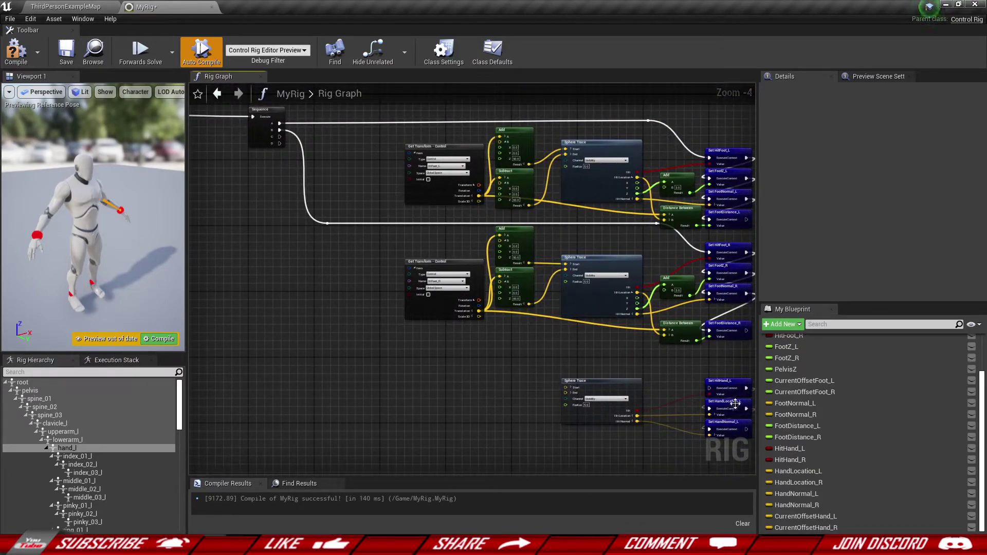
{"action": "left_click_drag", "start_coordinate": [709, 388], "coordinate": [279, 136]}
{"action": "double_click", "coordinate": [319, 142]}
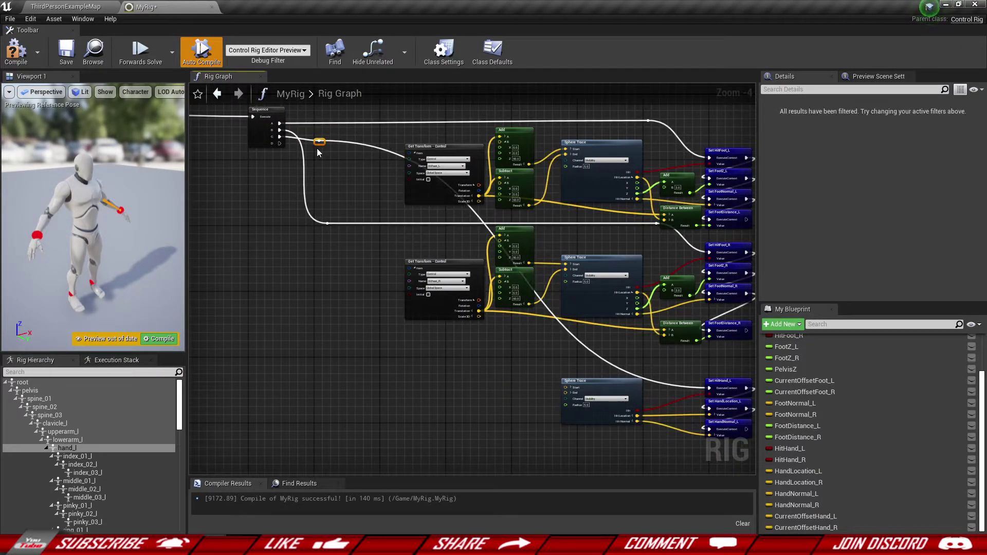
{"action": "mouse_move", "coordinate": [318, 146]}
{"action": "left_mouse_down"}
{"action": "mouse_move", "coordinate": [387, 384]}
{"action": "mouse_move", "coordinate": [333, 391]}
{"action": "left_mouse_up"}
- Connect the Sequence node's D output to Set HitHand_R, routing the wire through a reroute node level with that Set node
{"action": "right_click_drag", "start_coordinate": [333, 390], "coordinate": [364, 263]}
{"action": "right_click_drag", "start_coordinate": [726, 373], "coordinate": [620, 387]}
{"action": "left_click_drag", "start_coordinate": [625, 387], "coordinate": [250, 142]}
{"action": "right_click_drag", "start_coordinate": [411, 401], "coordinate": [436, 259]}
{"action": "double_click", "coordinate": [564, 299]}
{"action": "left_click_drag", "start_coordinate": [561, 301], "coordinate": [315, 360]}
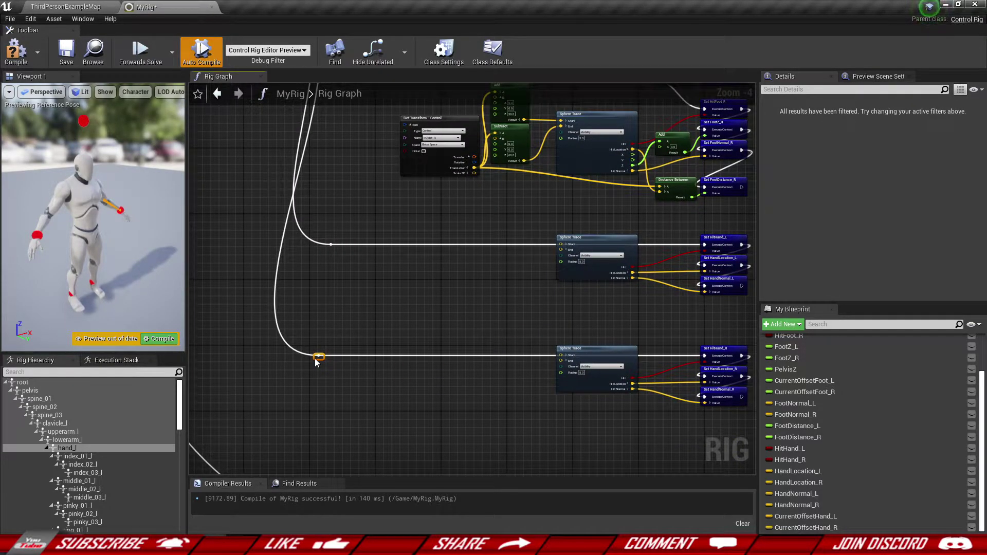
- Move both hand Sphere Trace nodes slightly down so they sit clear of the execution wires
{"action": "right_click_drag", "start_coordinate": [399, 405], "coordinate": [371, 371]}
{"action": "scroll", "coordinate": [536, 254], "scroll_direction": "up", "scroll_amount": 2}
{"action": "mouse_move", "coordinate": [569, 237]}
{"action": "left_mouse_down"}
{"action": "mouse_move", "coordinate": [582, 257]}
{"action": "mouse_move", "coordinate": [561, 257]}
{"action": "mouse_move", "coordinate": [571, 257]}
{"action": "left_mouse_up"}
{"action": "left_click", "coordinate": [552, 288]}
{"action": "right_click_drag", "start_coordinate": [560, 303], "coordinate": [528, 305]}
{"action": "mouse_move", "coordinate": [423, 277]}
{"action": "right_mouse_down"}
{"action": "mouse_move", "coordinate": [460, 315]}
{"action": "mouse_move", "coordinate": [459, 288]}
{"action": "right_mouse_up"}
{"action": "left_click", "coordinate": [458, 287]}
{"action": "scroll", "coordinate": [459, 278], "scroll_direction": "up", "scroll_amount": 2}
{"action": "scroll", "coordinate": [435, 304], "scroll_direction": "down", "scroll_amount": 2}
{"action": "right_click_drag", "start_coordinate": [533, 397], "coordinate": [464, 304]}
{"action": "mouse_move", "coordinate": [585, 470]}
{"action": "right_mouse_down"}
{"action": "mouse_move", "coordinate": [454, 313]}
{"action": "mouse_move", "coordinate": [468, 288]}
{"action": "right_mouse_up"}
{"action": "left_click", "coordinate": [467, 289]}
{"action": "left_click", "coordinate": [517, 353]}
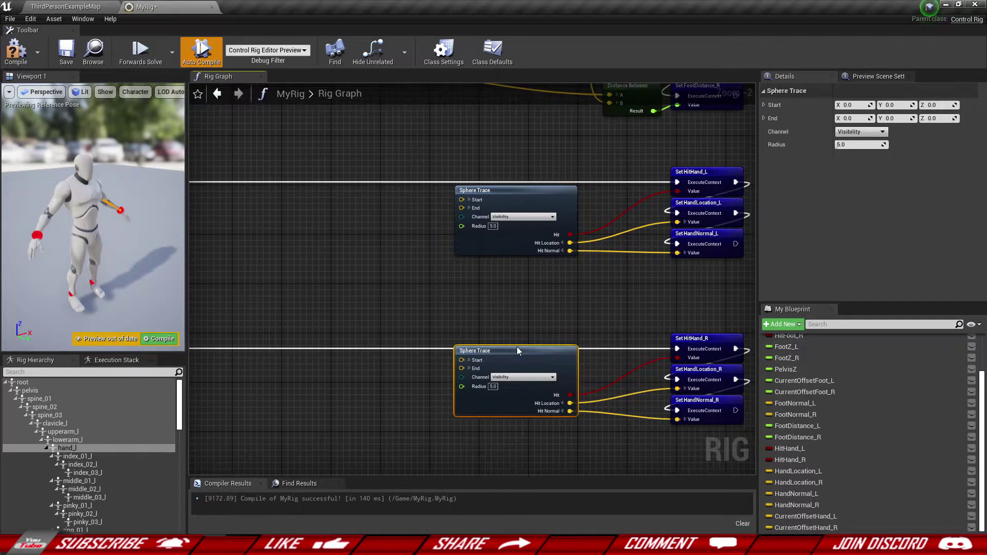
{"action": "left_click", "coordinate": [513, 315]}
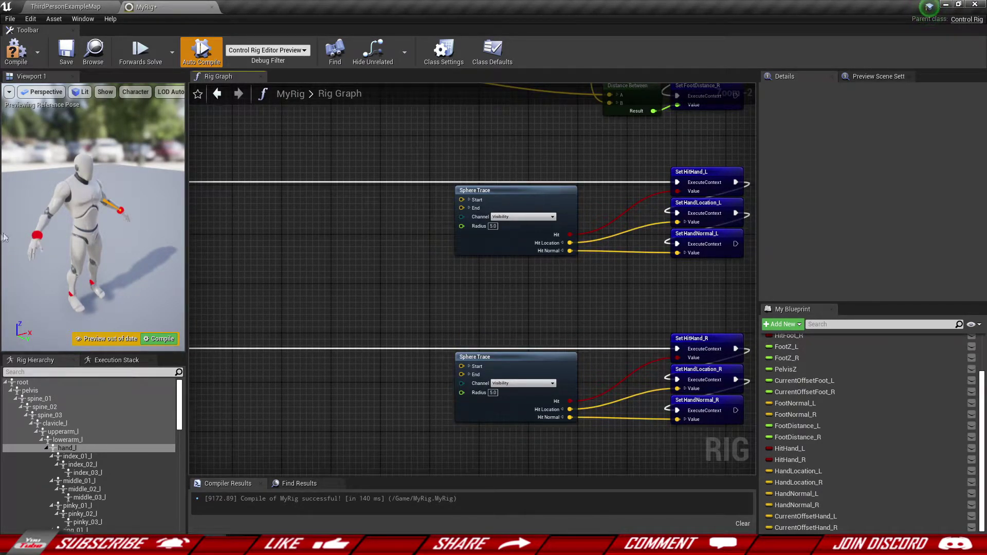
- Add a Set Translation node for the upperarm_l bone beside the left-hand Sphere Trace
{"action": "right_click_drag", "start_coordinate": [112, 265], "coordinate": [182, 268]}
{"action": "mouse_move", "coordinate": [88, 247]}
{"action": "right_mouse_down"}
{"action": "mouse_move", "coordinate": [77, 252]}
{"action": "mouse_move", "coordinate": [87, 247]}
{"action": "right_mouse_up"}
{"action": "mouse_move", "coordinate": [85, 206]}
{"action": "right_mouse_down"}
{"action": "mouse_move", "coordinate": [51, 205]}
{"action": "mouse_move", "coordinate": [85, 206]}
{"action": "right_mouse_up"}
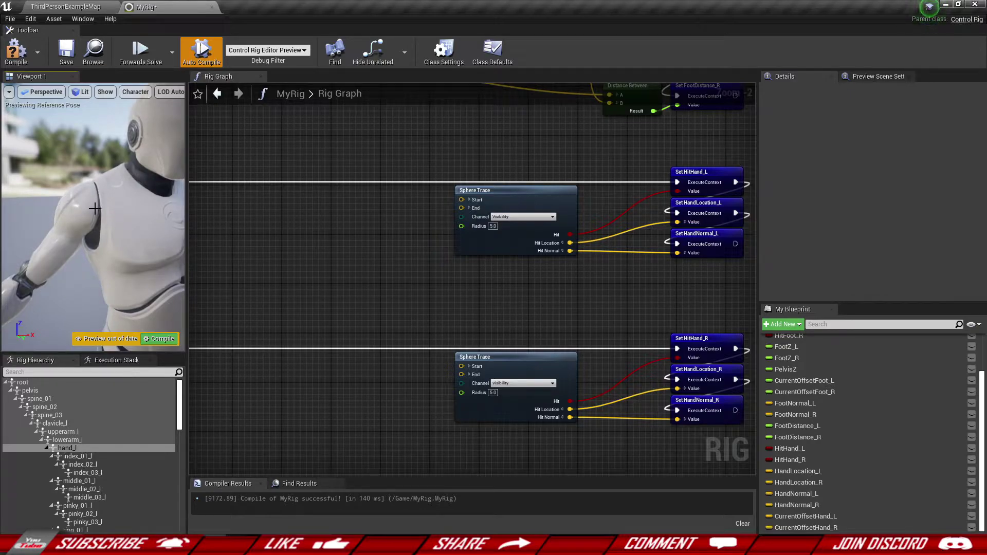
{"action": "left_click_drag", "start_coordinate": [85, 206], "coordinate": [117, 230]}
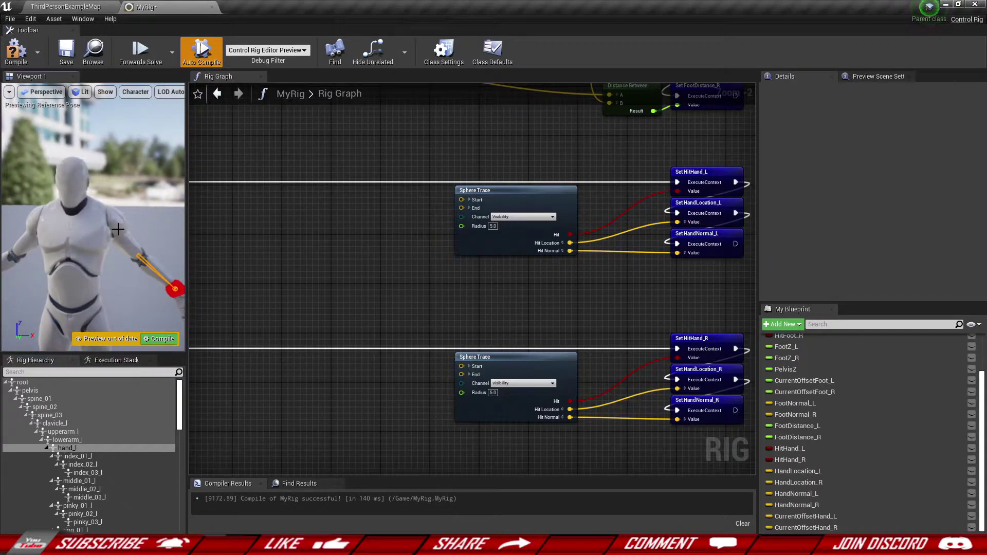
{"action": "mouse_move", "coordinate": [72, 257]}
{"action": "right_mouse_down"}
{"action": "mouse_move", "coordinate": [103, 257]}
{"action": "mouse_move", "coordinate": [85, 257]}
{"action": "right_mouse_up"}
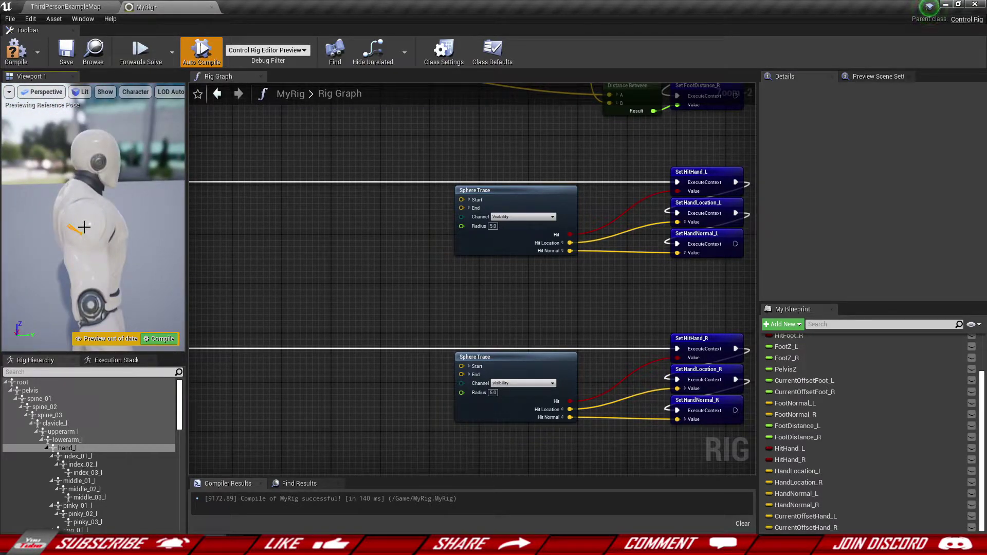
{"action": "left_click", "coordinate": [63, 432]}
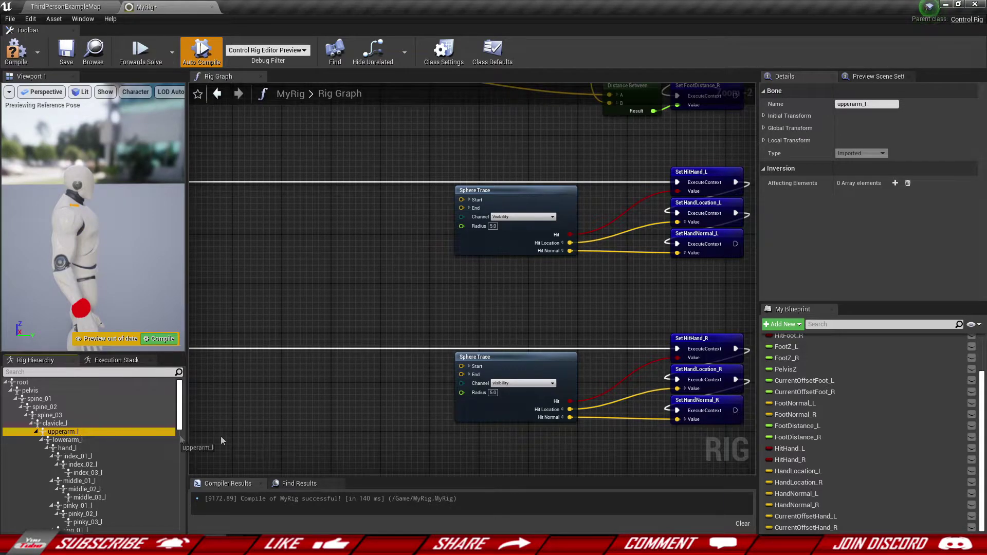
{"action": "left_click_drag", "start_coordinate": [301, 243], "coordinate": [301, 243]}
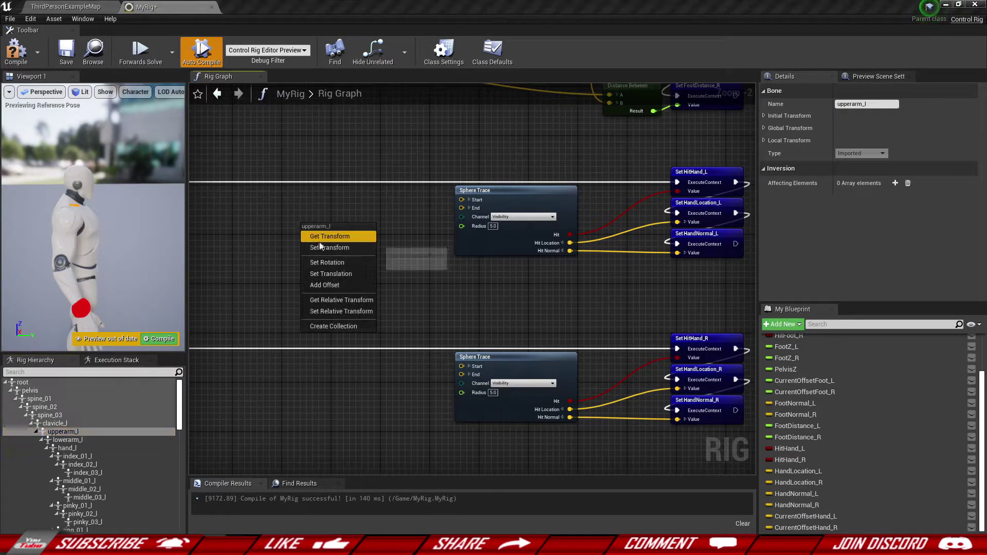
{"action": "left_click", "coordinate": [340, 276]}
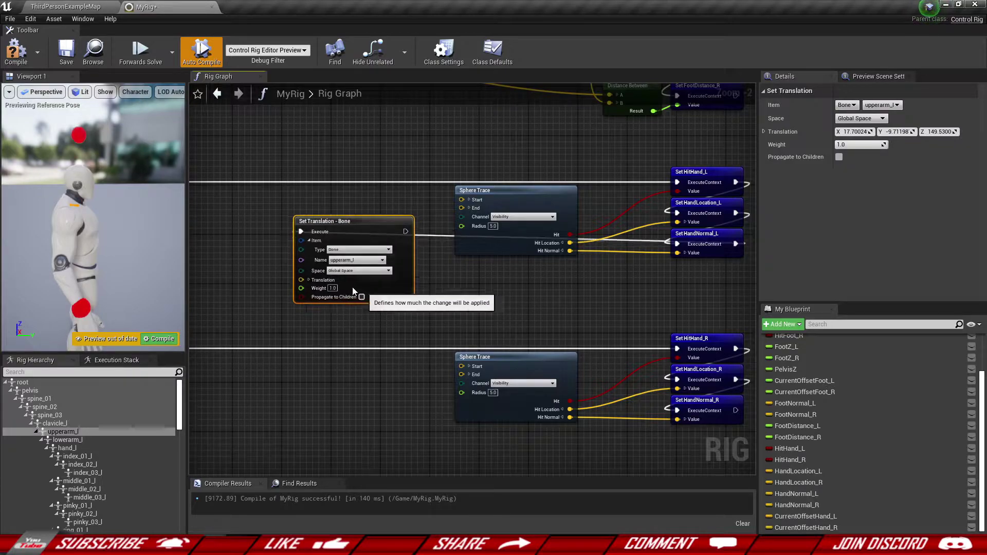
- Replace the Set Translation node with a Get Transform node for the upperarm_l bone and expand its Transform output
{"action": "key", "text": "Delete"}
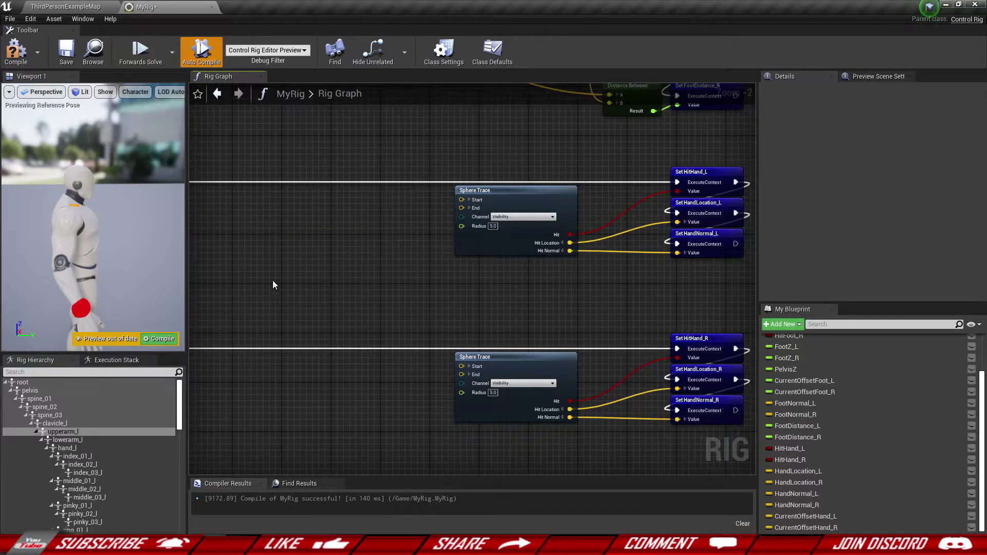
{"action": "left_click_drag", "start_coordinate": [72, 435], "coordinate": [221, 223]}
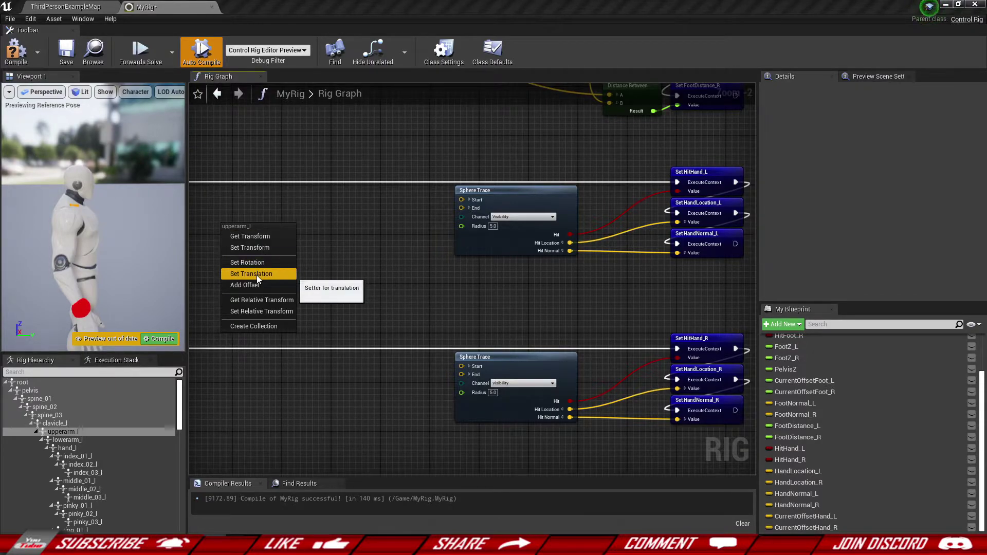
{"action": "left_click", "coordinate": [254, 237]}
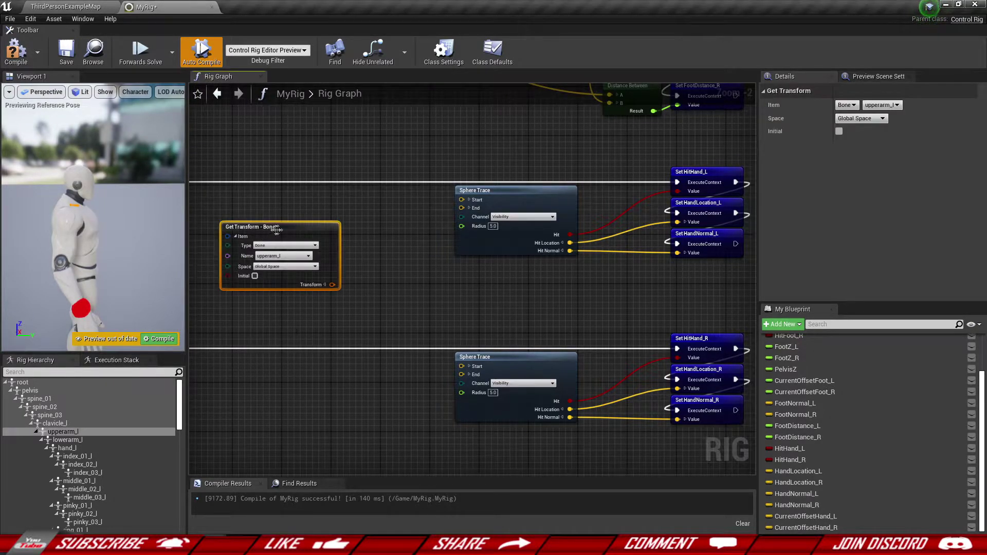
{"action": "left_click_drag", "start_coordinate": [281, 228], "coordinate": [279, 208]}
{"action": "left_click", "coordinate": [324, 266]}
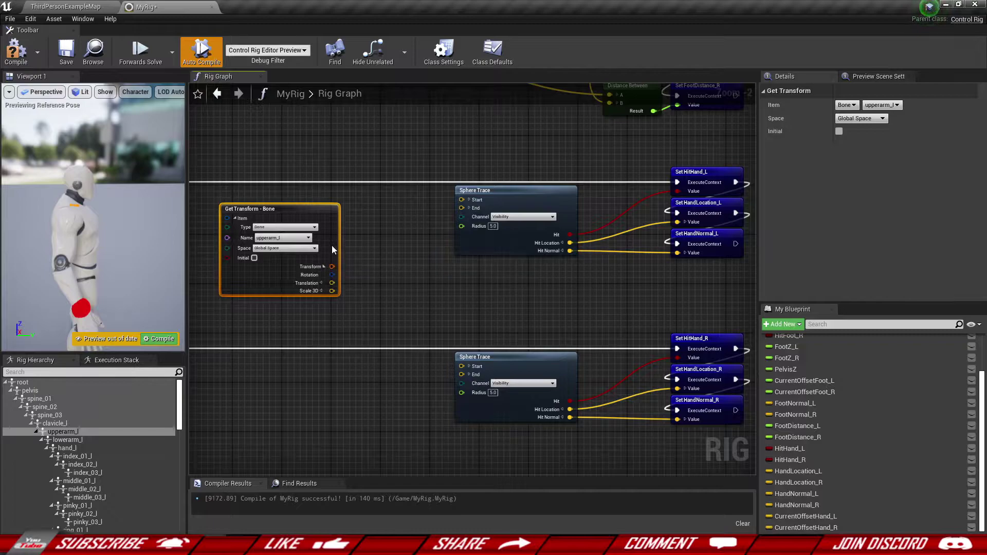
{"action": "left_click_drag", "start_coordinate": [334, 248], "coordinate": [322, 236]}
- Add a Get Transform node for the upperarm_r bone beside the right-hand Sphere Trace and expand its Transform output
{"action": "right_click_drag", "start_coordinate": [321, 235], "coordinate": [375, 156]}
{"action": "scroll", "coordinate": [95, 423], "scroll_direction": "down", "scroll_amount": 5}
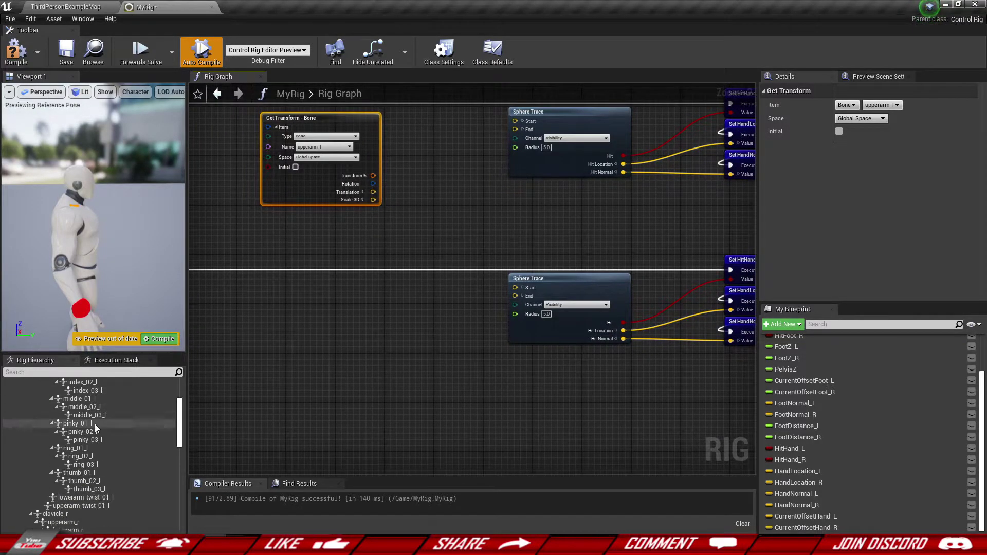
{"action": "left_click_drag", "start_coordinate": [63, 456], "coordinate": [232, 338]}
{"action": "left_click", "coordinate": [231, 338]}
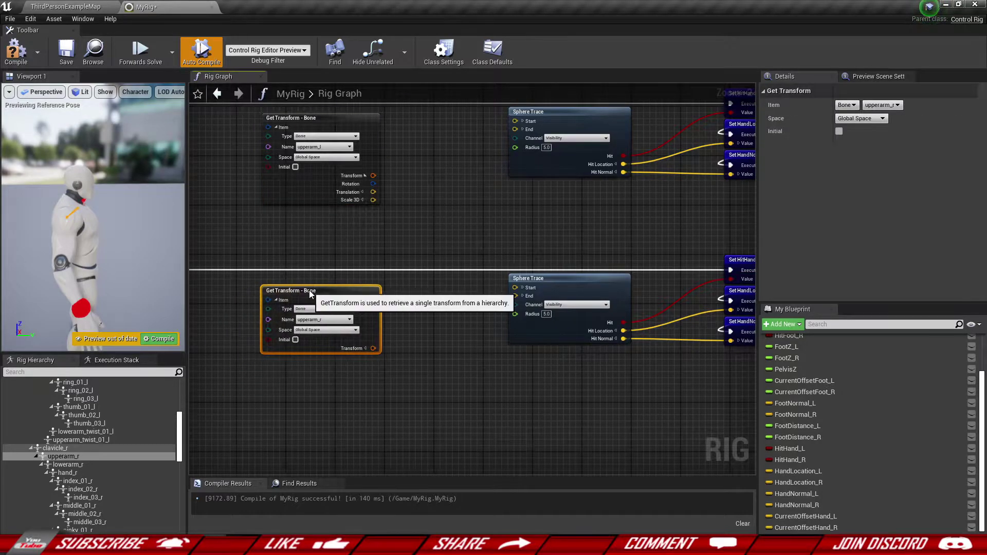
{"action": "left_click", "coordinate": [365, 348]}
{"action": "left_click", "coordinate": [399, 326]}
- Connect each upper-arm Translation output to the Start input of its Sphere Trace and line up the upperarm_r node
{"action": "right_click_drag", "start_coordinate": [418, 241], "coordinate": [407, 294]}
{"action": "scroll", "coordinate": [405, 291], "scroll_direction": "up", "scroll_amount": 1}
{"action": "left_click", "coordinate": [333, 247]}
{"action": "mouse_move", "coordinate": [358, 242]}
{"action": "left_mouse_down"}
{"action": "mouse_move", "coordinate": [452, 238]}
{"action": "mouse_move", "coordinate": [531, 162]}
{"action": "left_mouse_up"}
{"action": "right_click_drag", "start_coordinate": [534, 287], "coordinate": [529, 270]}
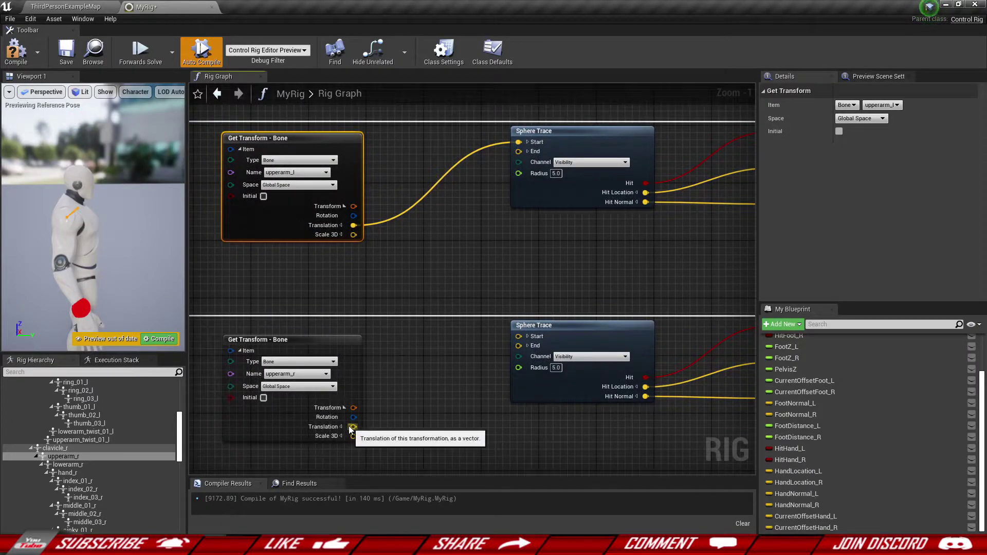
{"action": "mouse_move", "coordinate": [359, 443]}
{"action": "left_mouse_down"}
{"action": "mouse_move", "coordinate": [487, 385]}
{"action": "mouse_move", "coordinate": [527, 356]}
{"action": "mouse_move", "coordinate": [519, 336]}
{"action": "left_mouse_up"}
{"action": "left_click_drag", "start_coordinate": [358, 386], "coordinate": [358, 371]}
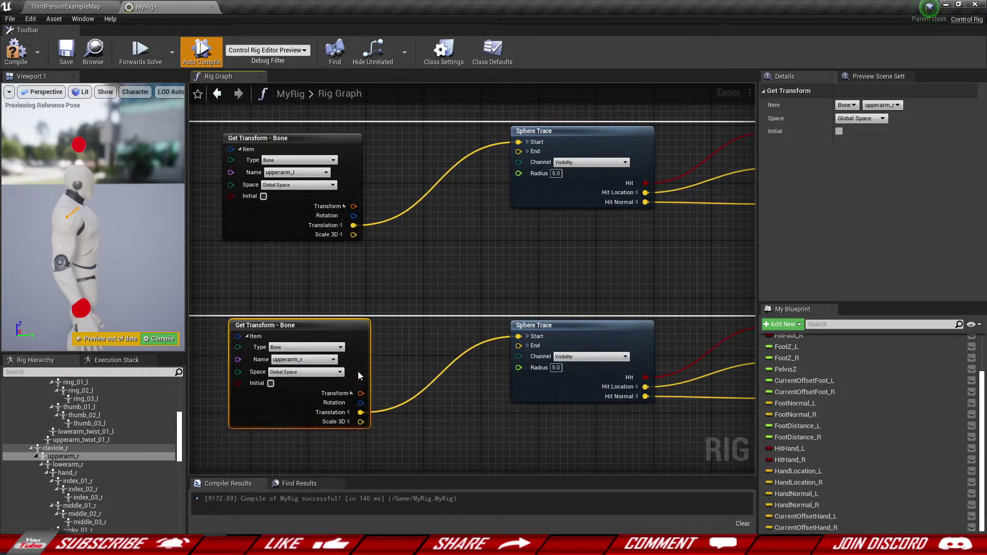
{"action": "left_click", "coordinate": [386, 276]}
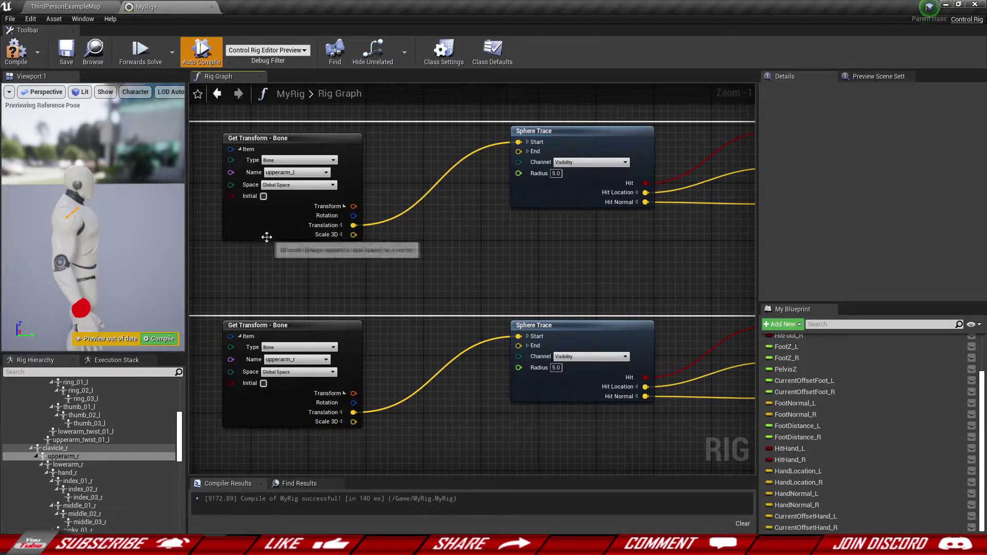
- Create a vector Add node from the upperarm_l Translation and connect its Result to the left-hand Sphere Trace's End
{"action": "left_click_drag", "start_coordinate": [266, 238], "coordinate": [268, 231]}
{"action": "left_click", "coordinate": [329, 248]}
{"action": "left_click_drag", "start_coordinate": [358, 222], "coordinate": [399, 224]}
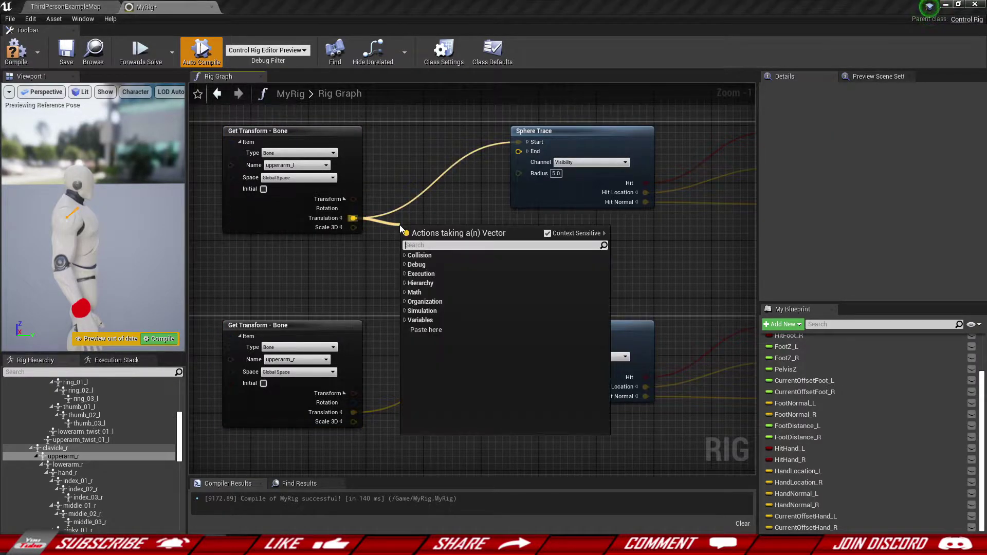
{"action": "type", "text": "+"}
{"action": "left_click", "coordinate": [446, 275]}
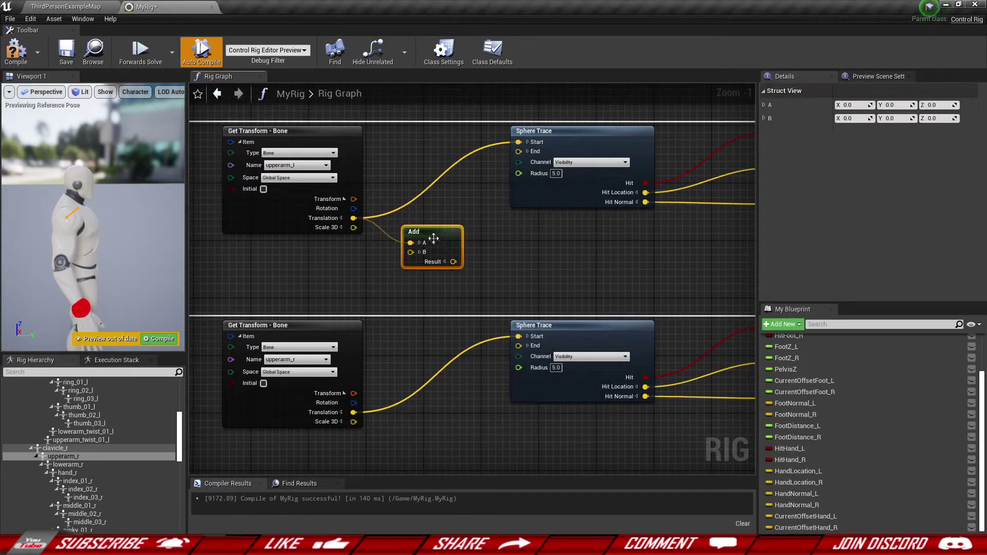
{"action": "left_click_drag", "start_coordinate": [453, 253], "coordinate": [518, 153]}
- Expand the Add node's B vector and set its Y value to 60
{"action": "left_click", "coordinate": [419, 245]}
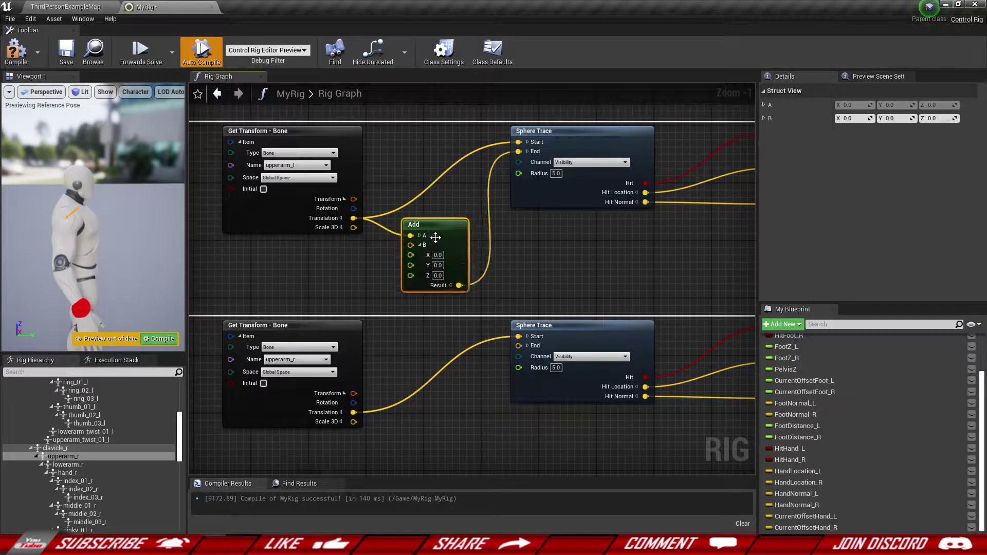
{"action": "left_click_drag", "start_coordinate": [451, 235], "coordinate": [458, 233]}
{"action": "left_click", "coordinate": [445, 265]}
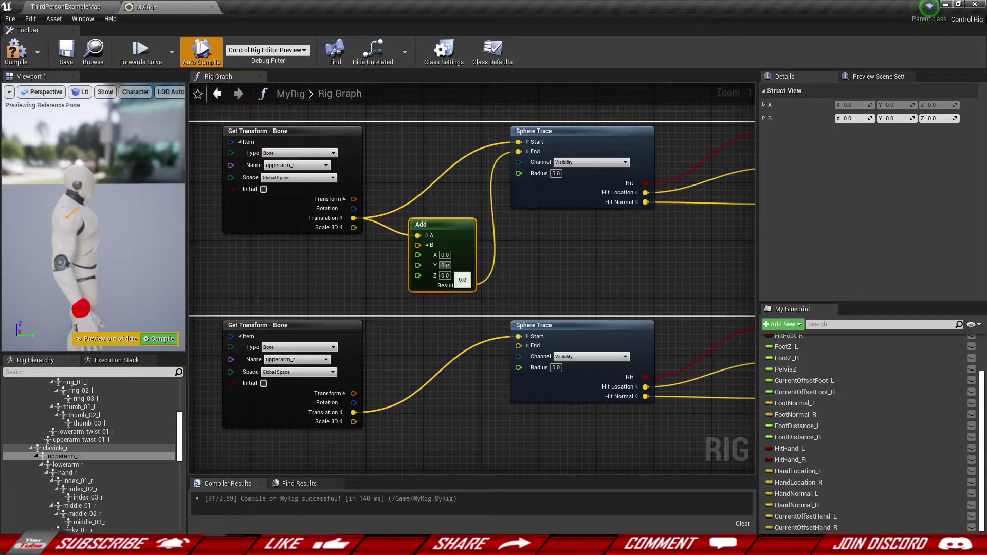
{"action": "type", "text": "60"}
{"action": "key", "text": "Return"}
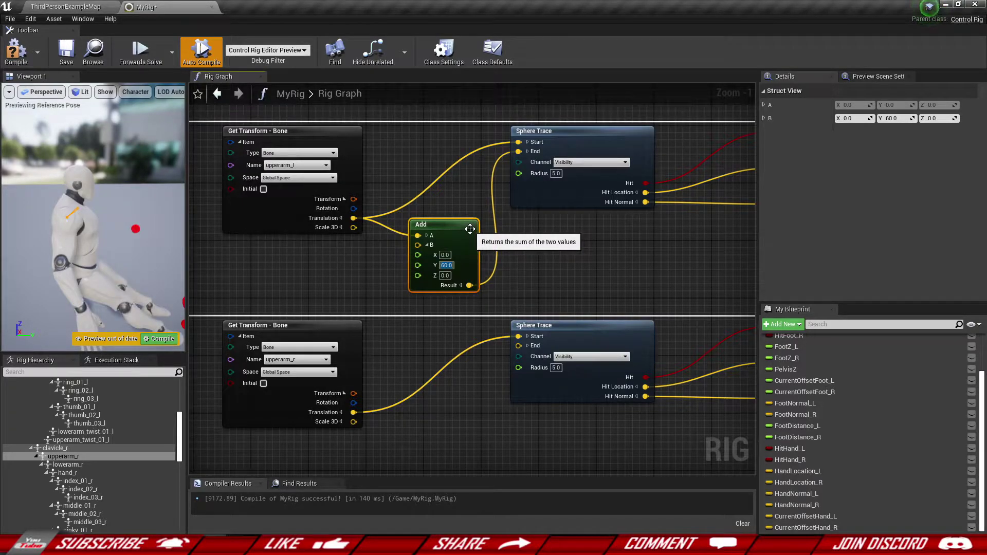
- Compile the rig and examine the character's facing direction against the axes in the preview
{"action": "right_click_drag", "start_coordinate": [335, 271], "coordinate": [354, 275]}
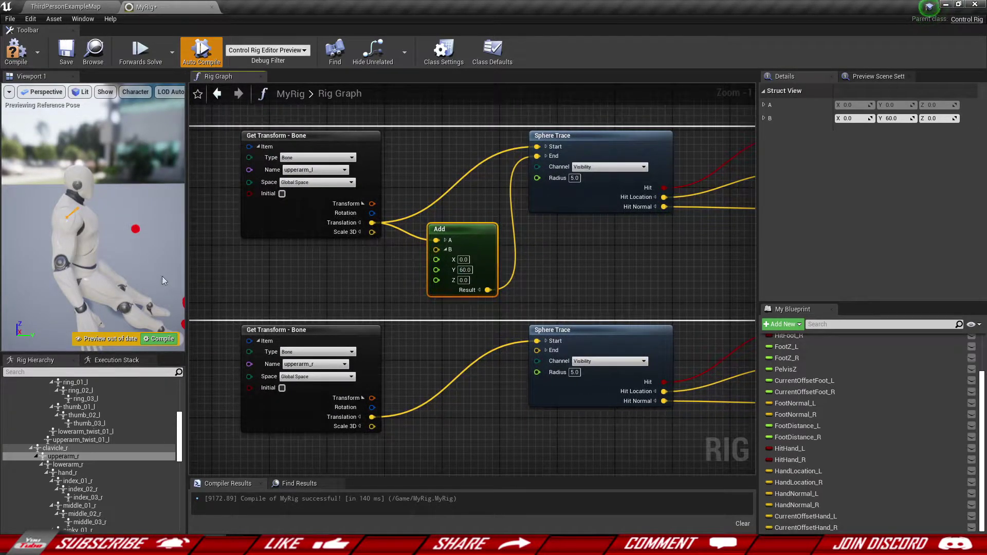
{"action": "right_click_drag", "start_coordinate": [162, 277], "coordinate": [176, 289]}
{"action": "scroll", "coordinate": [162, 278], "scroll_direction": "down", "scroll_amount": 3}
{"action": "left_click", "coordinate": [14, 52]}
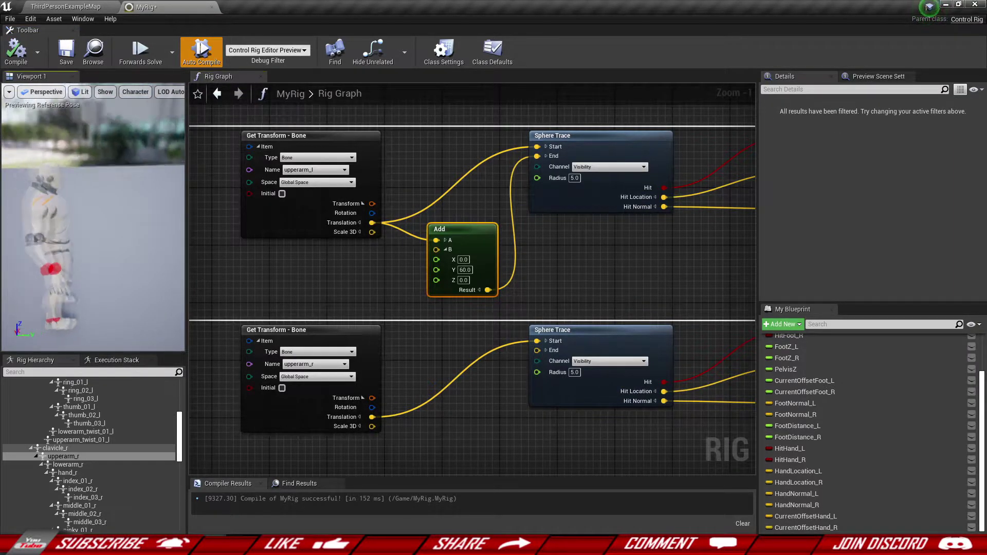
{"action": "scroll", "coordinate": [390, 276], "scroll_direction": "down", "scroll_amount": 2}
{"action": "scroll", "coordinate": [454, 304], "scroll_direction": "up", "scroll_amount": 3}
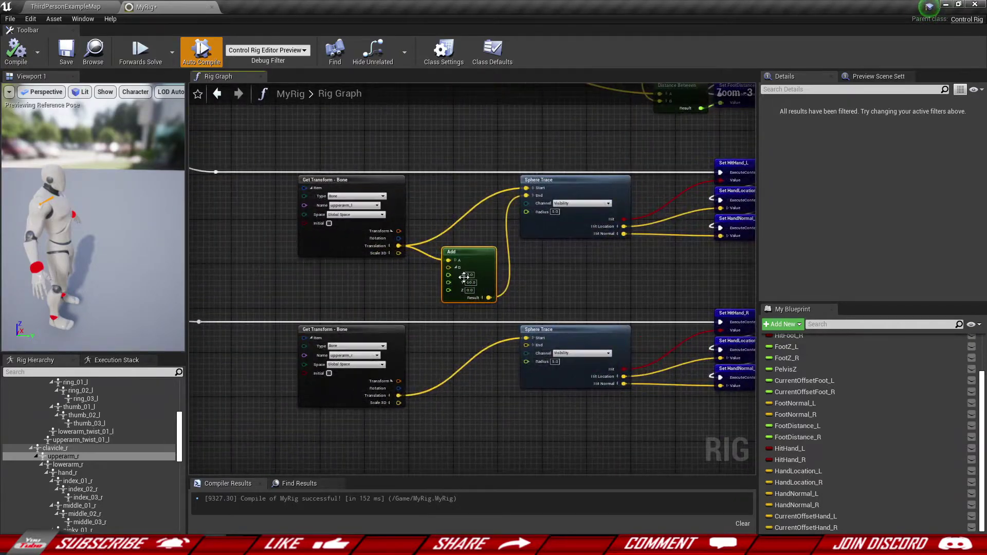
{"action": "right_click_drag", "start_coordinate": [454, 291], "coordinate": [457, 293]}
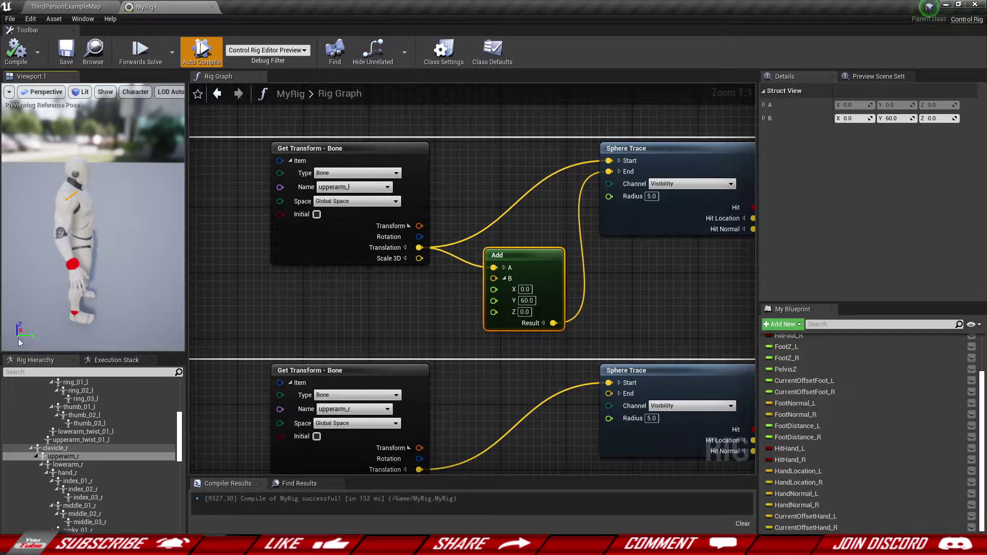
{"action": "right_click_drag", "start_coordinate": [103, 287], "coordinate": [123, 292]}
- Duplicate the Add node for the right hand, feeding it upperarm_r's Translation and connecting its Result to the Sphere Trace's End
{"action": "left_click_drag", "start_coordinate": [517, 259], "coordinate": [517, 259]}
{"action": "right_click_drag", "start_coordinate": [514, 358], "coordinate": [497, 252]}
{"action": "key", "text": "ctrl+v"}
{"action": "left_click_drag", "start_coordinate": [527, 344], "coordinate": [402, 363]}
{"action": "left_click_drag", "start_coordinate": [544, 422], "coordinate": [591, 286]}
{"action": "left_click_drag", "start_coordinate": [529, 358], "coordinate": [521, 360]}
{"action": "left_click", "coordinate": [440, 323]}
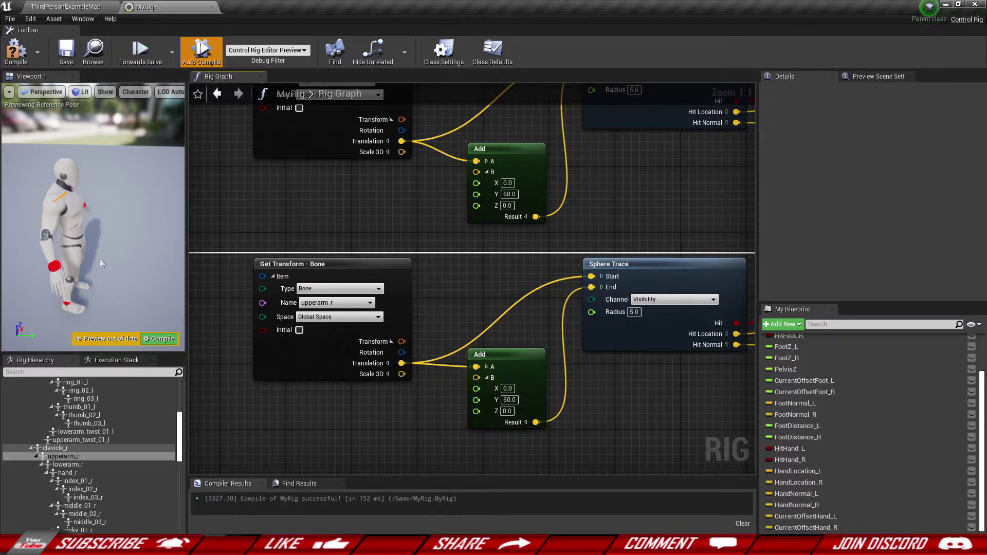
- Check the character's direction in the preview, and compile and save the rig
{"action": "left_click_drag", "start_coordinate": [33, 337], "coordinate": [63, 323], "text": "alt"}
{"action": "mouse_move", "coordinate": [26, 340]}
{"action": "right_mouse_down"}
{"action": "mouse_move", "coordinate": [8, 346]}
{"action": "mouse_move", "coordinate": [38, 343]}
{"action": "mouse_move", "coordinate": [32, 326]}
{"action": "right_mouse_up"}
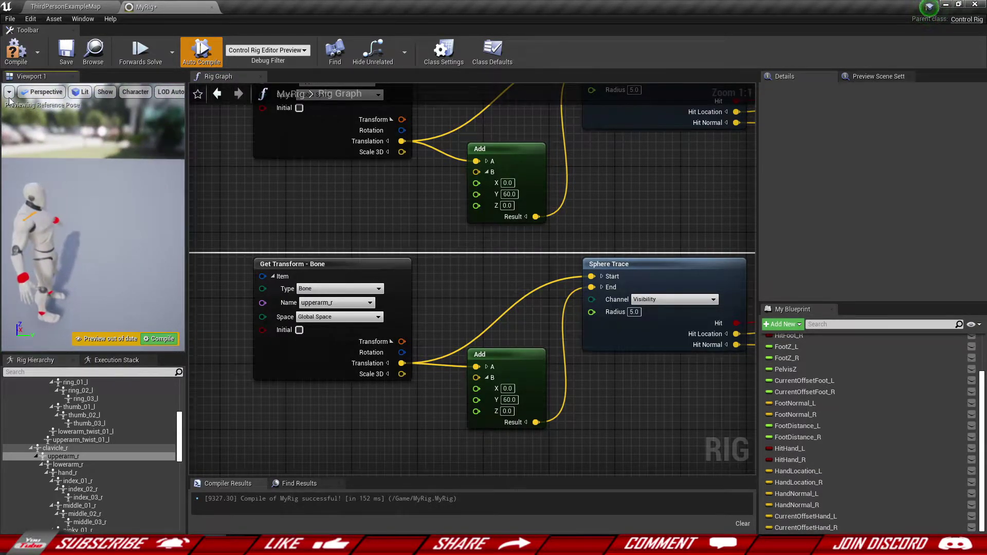
{"action": "left_click", "coordinate": [28, 50]}
{"action": "left_click", "coordinate": [74, 51]}
- Look through the graph for the Sequence that drives the IK foot offset nodes and the free space below them
{"action": "scroll", "coordinate": [536, 385], "scroll_direction": "down", "scroll_amount": 5}
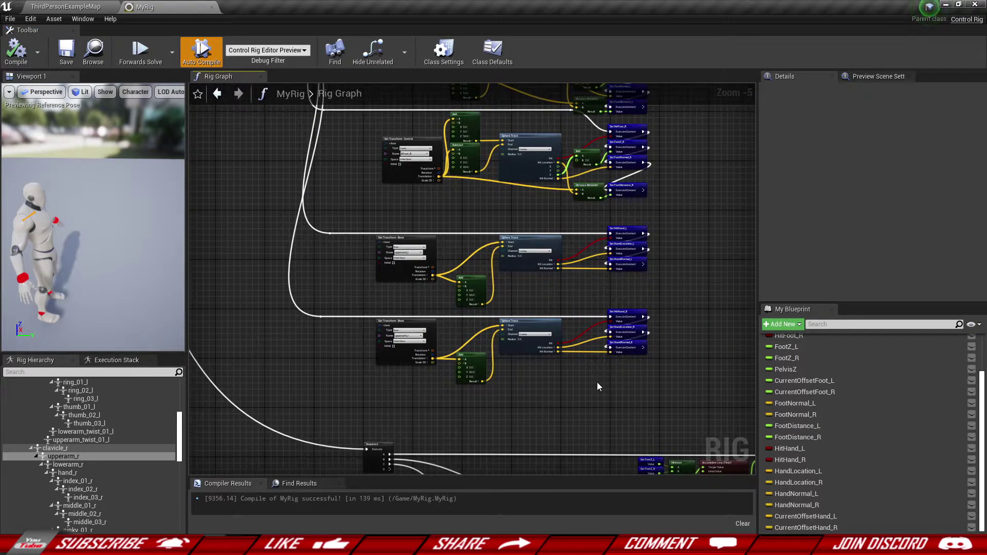
{"action": "scroll", "coordinate": [597, 381], "scroll_direction": "down", "scroll_amount": 3}
{"action": "right_click_drag", "start_coordinate": [590, 386], "coordinate": [471, 224]}
{"action": "right_click_drag", "start_coordinate": [551, 341], "coordinate": [538, 280]}
{"action": "scroll", "coordinate": [532, 319], "scroll_direction": "up", "scroll_amount": 5}
{"action": "left_click", "coordinate": [645, 251]}
{"action": "right_click_drag", "start_coordinate": [662, 314], "coordinate": [559, 267]}
{"action": "left_click", "coordinate": [603, 324]}
{"action": "scroll", "coordinate": [580, 328], "scroll_direction": "down", "scroll_amount": 1}
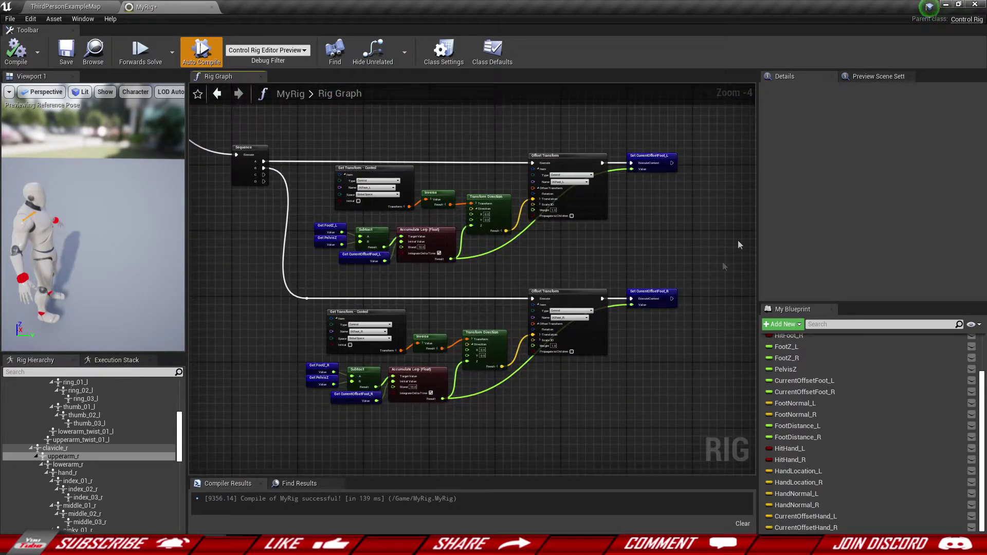
{"action": "right_click_drag", "start_coordinate": [723, 262], "coordinate": [734, 247]}
{"action": "left_click", "coordinate": [593, 323]}
{"action": "left_click", "coordinate": [587, 319]}
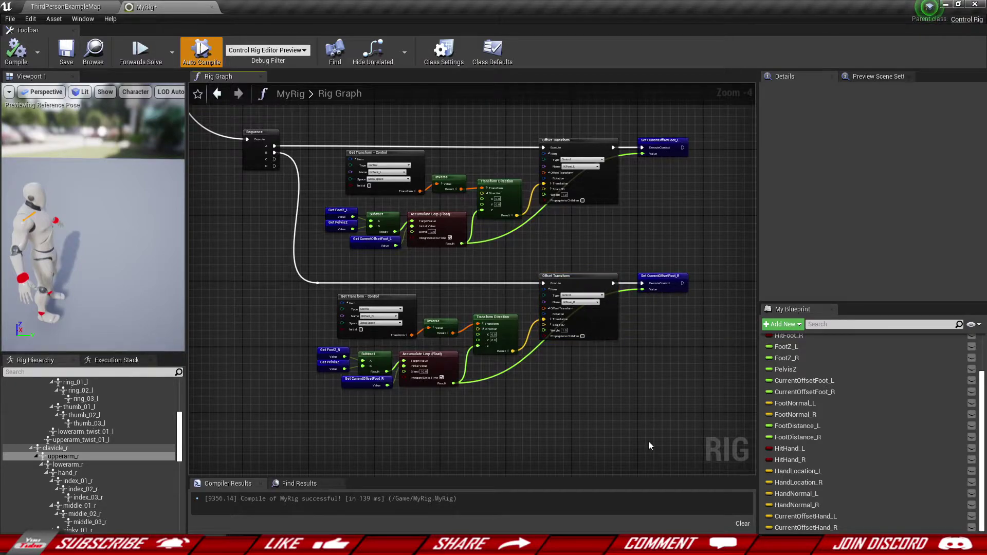
{"action": "scroll", "coordinate": [581, 322], "scroll_direction": "up", "scroll_amount": 1}
{"action": "mouse_move", "coordinate": [581, 322]}
{"action": "right_mouse_down"}
{"action": "mouse_move", "coordinate": [555, 325]}
{"action": "mouse_move", "coordinate": [566, 326]}
{"action": "mouse_move", "coordinate": [566, 304]}
{"action": "mouse_move", "coordinate": [583, 315]}
{"action": "right_mouse_up"}
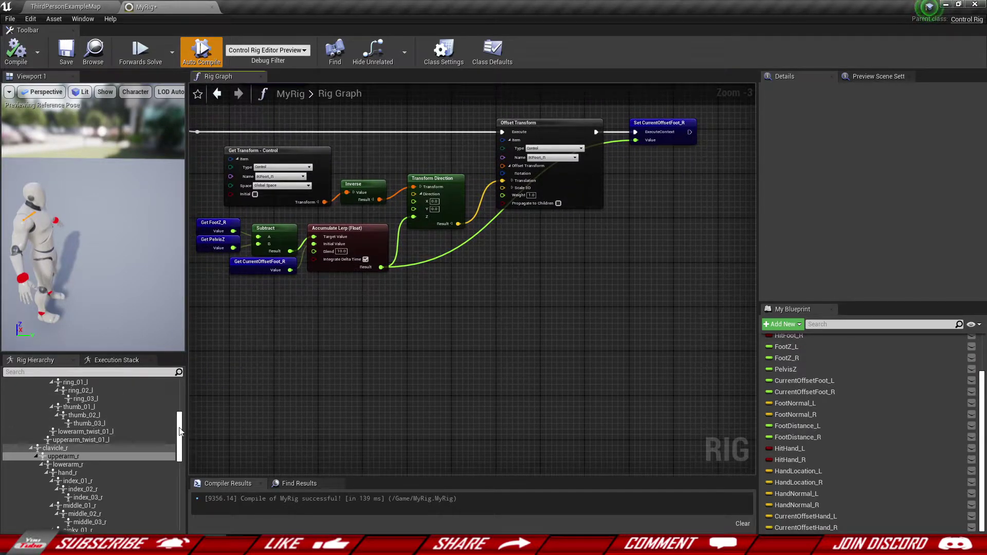
- Add a Set Translation node for the IKHand_L control below the foot offset nodes, without its automatic execution link
{"action": "left_click_drag", "start_coordinate": [179, 431], "coordinate": [183, 506]}
{"action": "left_click", "coordinate": [72, 497]}
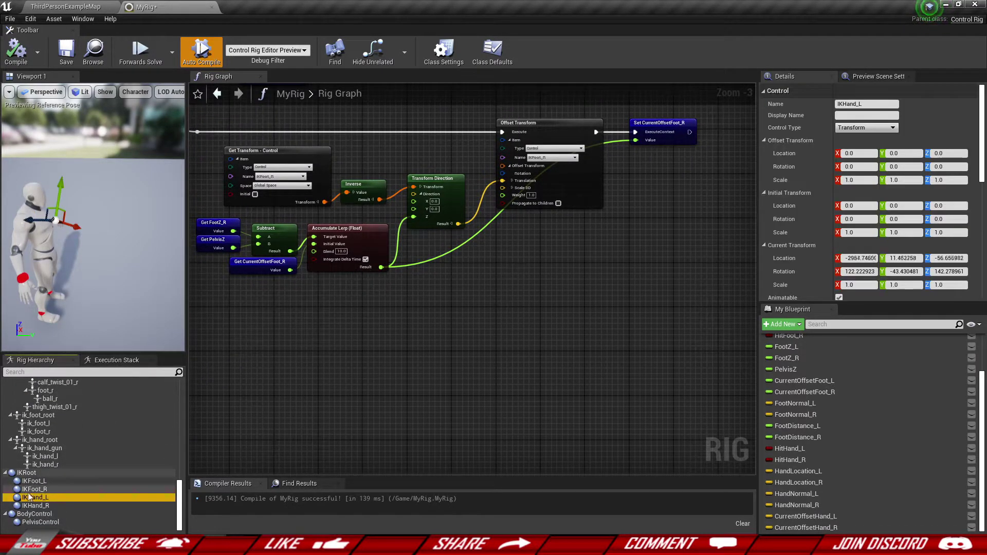
{"action": "left_click_drag", "start_coordinate": [472, 284], "coordinate": [528, 325]}
{"action": "left_click", "coordinate": [504, 334]}
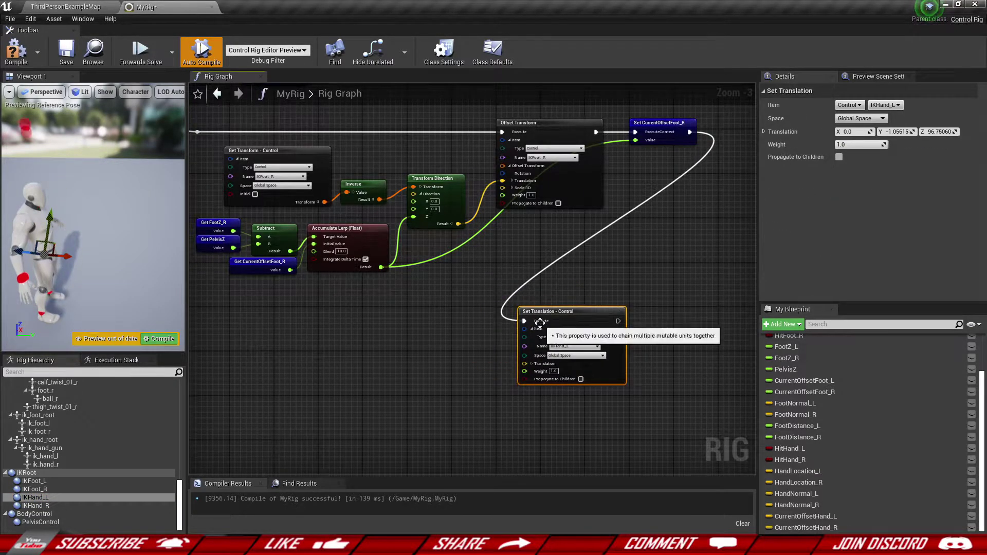
{"action": "right_click_drag", "start_coordinate": [528, 325], "coordinate": [510, 231]}
{"action": "left_click_drag", "start_coordinate": [547, 217], "coordinate": [541, 216]}
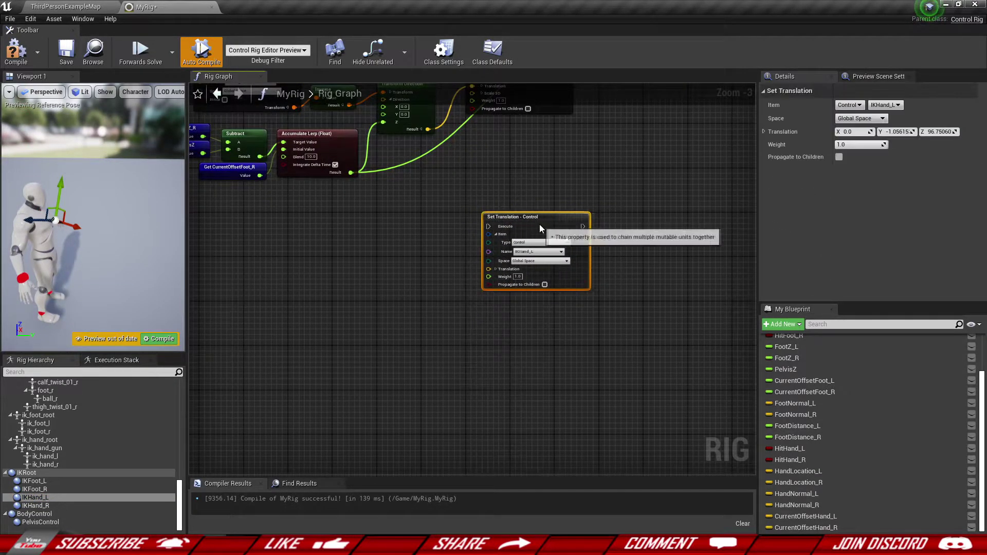
- Add a Set Translation node for the IKHand_R control below the IKHand_L one, without an execution link between them
{"action": "left_click_drag", "start_coordinate": [53, 506], "coordinate": [463, 339]}
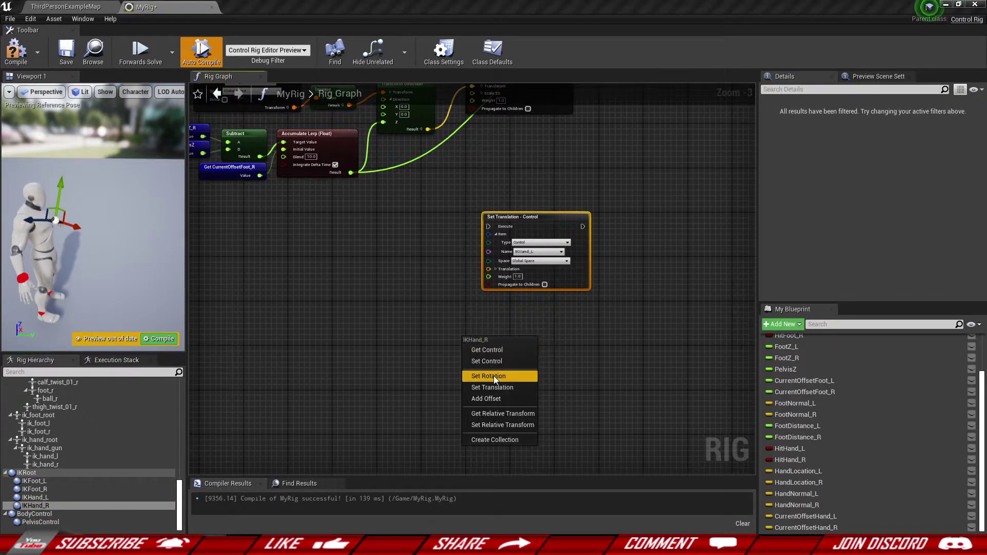
{"action": "left_click", "coordinate": [492, 387]}
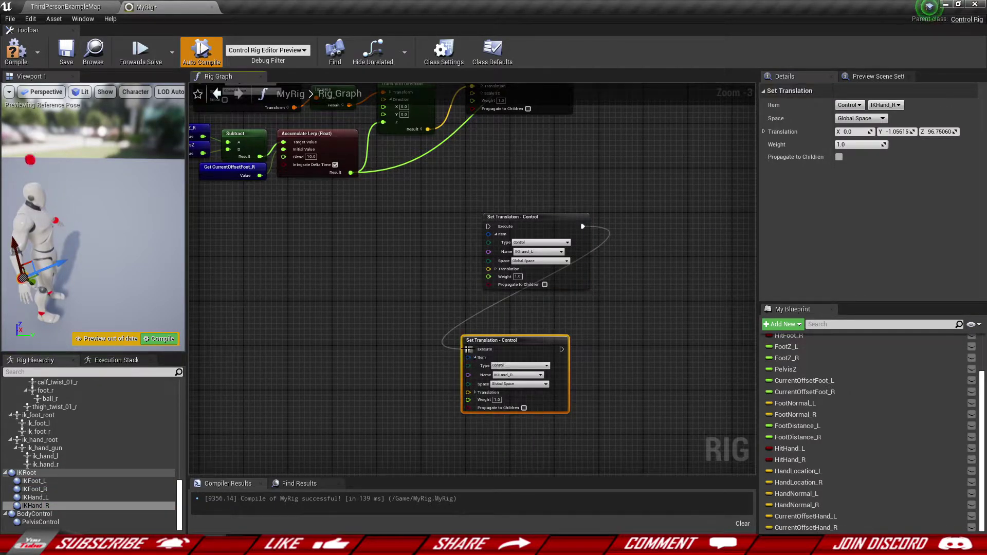
{"action": "left_click_drag", "start_coordinate": [541, 225], "coordinate": [525, 229]}
- Connect the Sequence's C output to the IKHand_L Set Translation node, routing the wire through a reroute node around the foot nodes
{"action": "scroll", "coordinate": [348, 240], "scroll_direction": "down", "scroll_amount": 2}
{"action": "right_click_drag", "start_coordinate": [348, 240], "coordinate": [516, 363]}
{"action": "left_click_drag", "start_coordinate": [587, 360], "coordinate": [385, 164]}
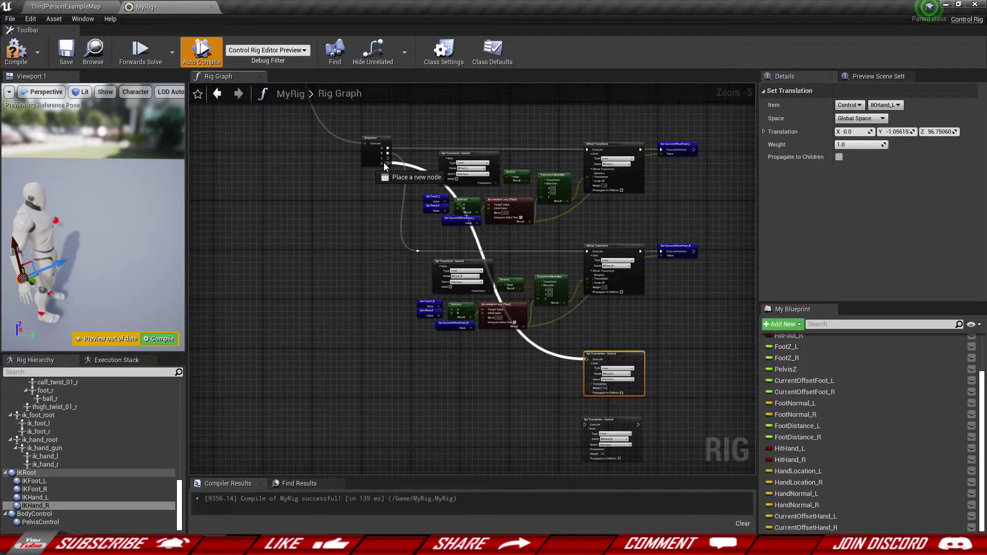
{"action": "double_click", "coordinate": [553, 354]}
{"action": "left_click_drag", "start_coordinate": [550, 358], "coordinate": [415, 360]}
- Connect the Sequence's D output to the IKHand_R Set Translation node through a reroute node level with it
{"action": "left_click_drag", "start_coordinate": [587, 428], "coordinate": [387, 163]}
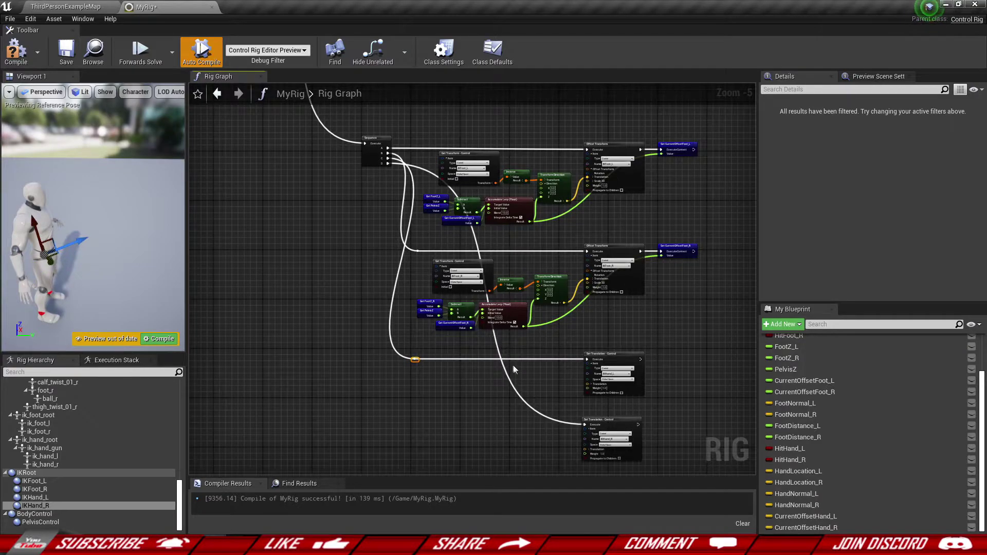
{"action": "double_click", "coordinate": [529, 403]}
{"action": "left_click_drag", "start_coordinate": [529, 403], "coordinate": [414, 422]}
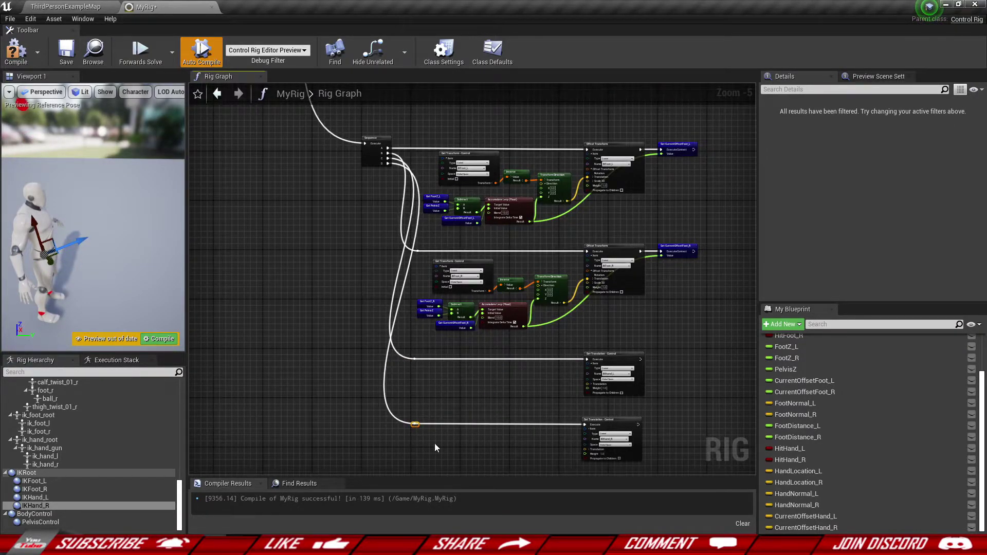
- Align the IKHand_R Set Translation node directly beneath the IKHand_L one
{"action": "scroll", "coordinate": [437, 443], "scroll_direction": "up", "scroll_amount": 2}
{"action": "right_click_drag", "start_coordinate": [617, 354], "coordinate": [413, 289]}
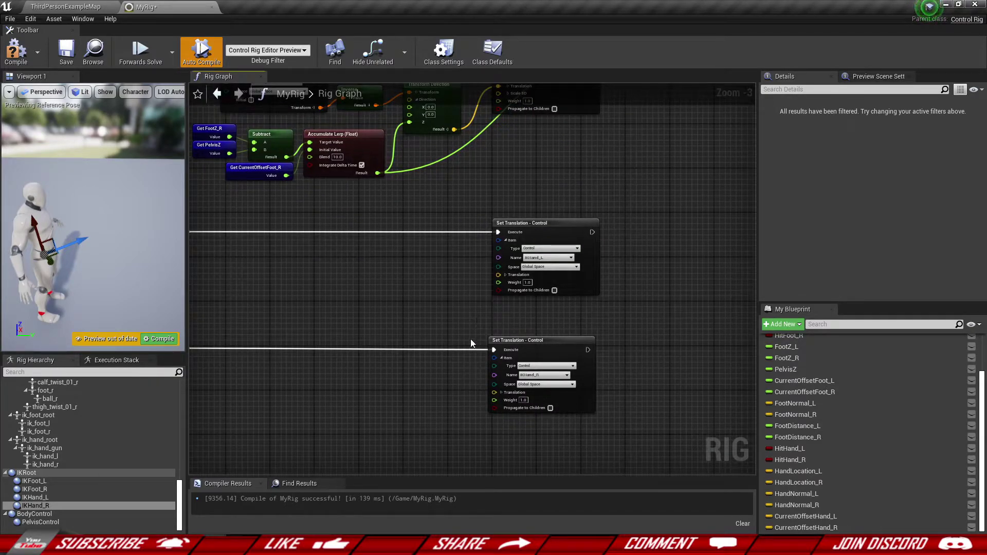
{"action": "left_click", "coordinate": [508, 342]}
{"action": "left_click", "coordinate": [422, 319]}
- Add a Set CurrentOffsetHand_L node on the execution output of the IKHand_L Set Translation node, aligned directly beside it
{"action": "scroll", "coordinate": [411, 287], "scroll_direction": "down", "scroll_amount": 2}
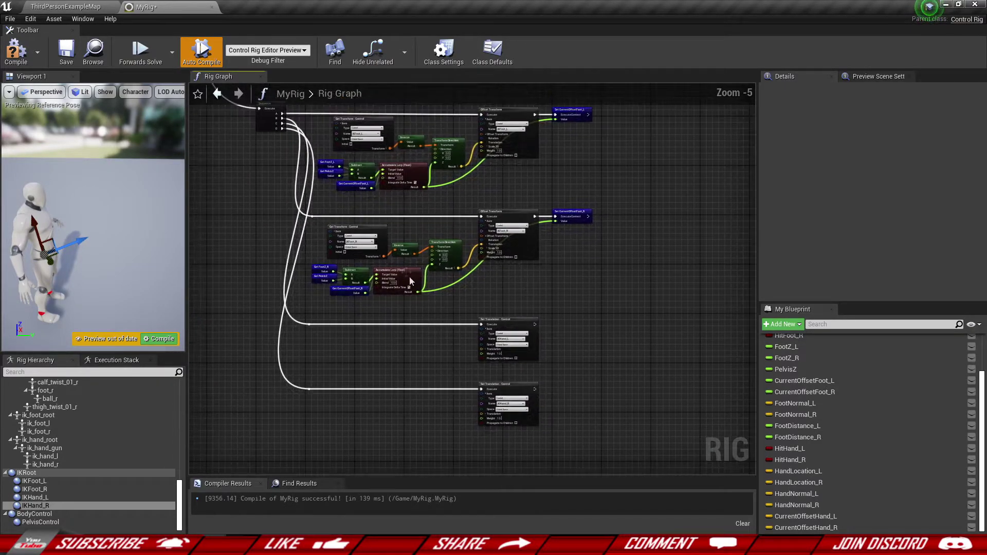
{"action": "scroll", "coordinate": [558, 288], "scroll_direction": "up", "scroll_amount": 4}
{"action": "left_click", "coordinate": [625, 237]}
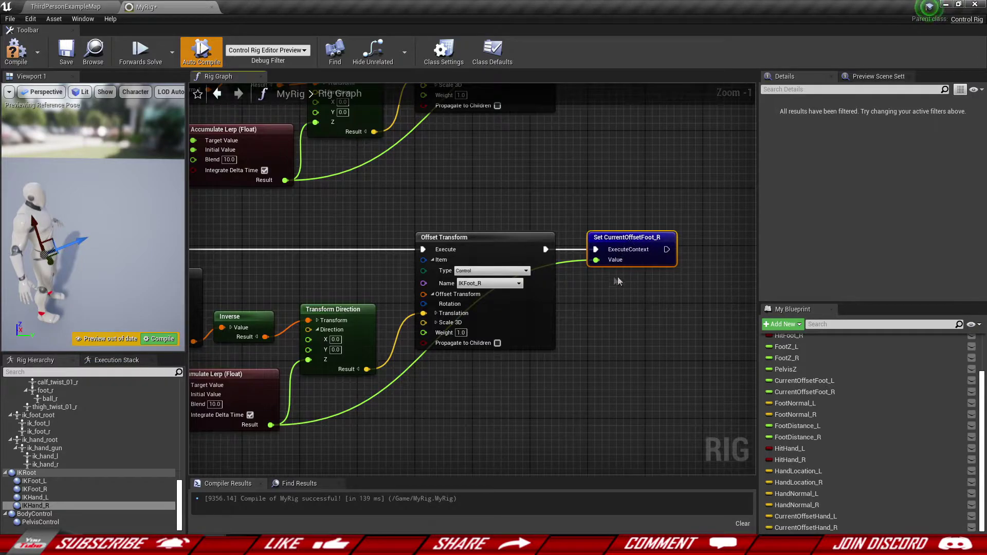
{"action": "scroll", "coordinate": [607, 263], "scroll_direction": "down", "scroll_amount": 2}
{"action": "right_click_drag", "start_coordinate": [562, 417], "coordinate": [540, 186]}
{"action": "scroll", "coordinate": [620, 278], "scroll_direction": "up", "scroll_amount": 2}
{"action": "right_click_drag", "start_coordinate": [621, 281], "coordinate": [579, 280]}
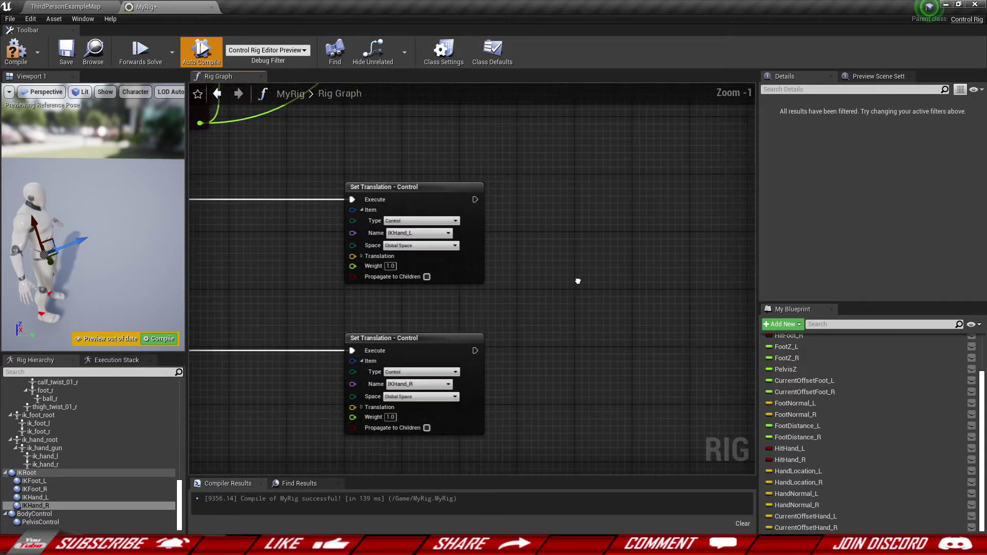
{"action": "left_click_drag", "start_coordinate": [804, 516], "coordinate": [475, 200]}
{"action": "left_click", "coordinate": [557, 249]}
{"action": "left_click_drag", "start_coordinate": [550, 228], "coordinate": [512, 187]}
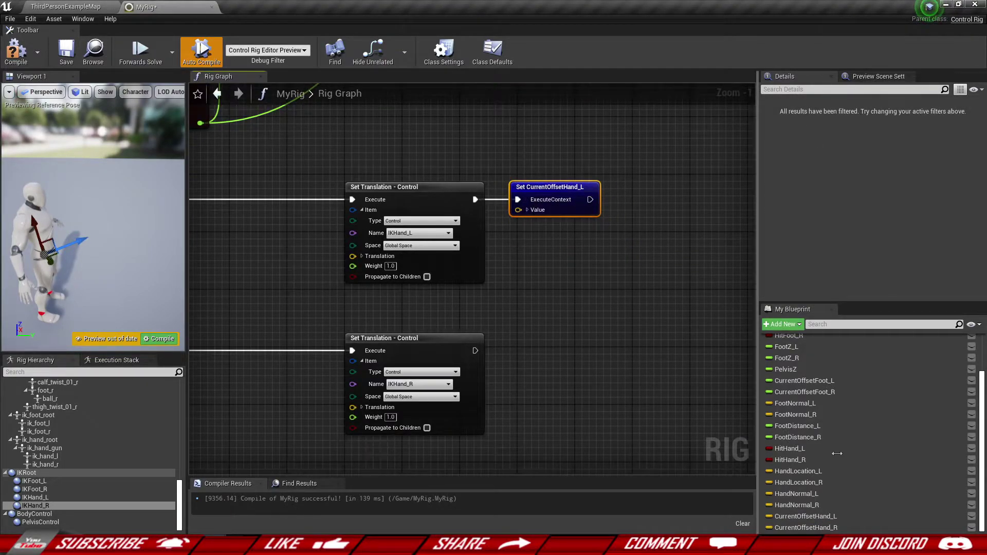
- Add a Set CurrentOffsetHand_R node on the execution output of the IKHand_R Set Translation node, aligned directly beside it
{"action": "left_click_drag", "start_coordinate": [835, 532], "coordinate": [473, 351]}
{"action": "left_click", "coordinate": [602, 414]}
{"action": "left_click_drag", "start_coordinate": [633, 415], "coordinate": [564, 356]}
{"action": "left_click", "coordinate": [539, 406]}
- Add a Branch node in the empty space before the IKHand_L Set Translation node
{"action": "right_click_drag", "start_coordinate": [536, 409], "coordinate": [714, 396]}
{"action": "right_click_drag", "start_coordinate": [474, 402], "coordinate": [517, 455]}
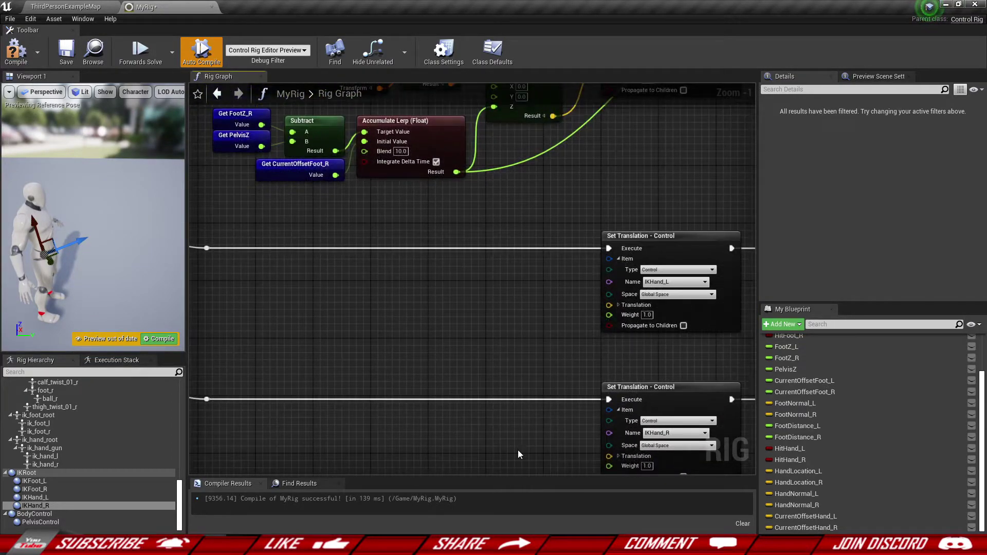
{"action": "scroll", "coordinate": [510, 337], "scroll_direction": "down", "scroll_amount": 4}
{"action": "mouse_move", "coordinate": [591, 390]}
{"action": "right_mouse_down"}
{"action": "mouse_move", "coordinate": [528, 350]}
{"action": "mouse_move", "coordinate": [709, 386]}
{"action": "mouse_move", "coordinate": [597, 375]}
{"action": "right_mouse_up"}
{"action": "scroll", "coordinate": [559, 366], "scroll_direction": "up", "scroll_amount": 3}
{"action": "scroll", "coordinate": [604, 298], "scroll_direction": "up", "scroll_amount": 2}
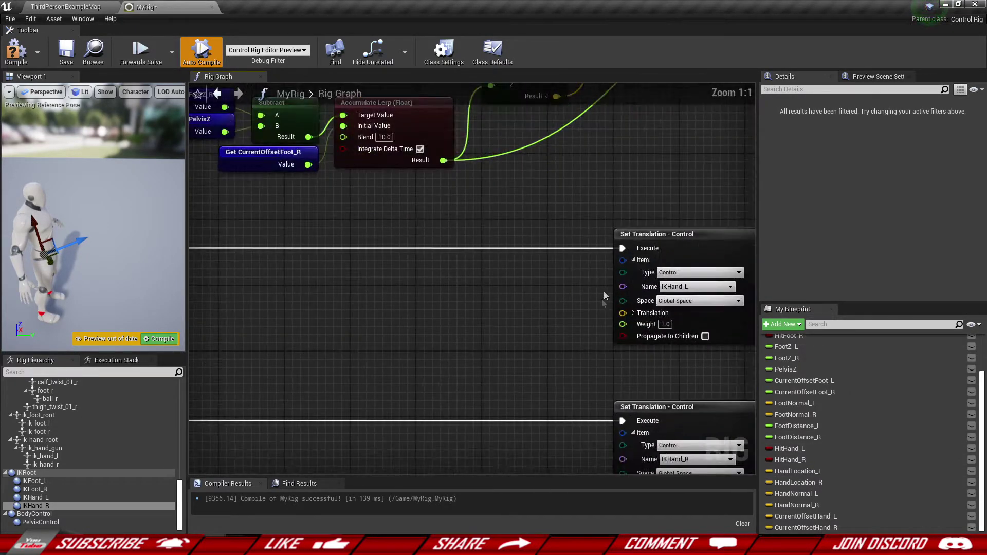
{"action": "right_click", "coordinate": [462, 293]}
{"action": "type", "text": "bra"}
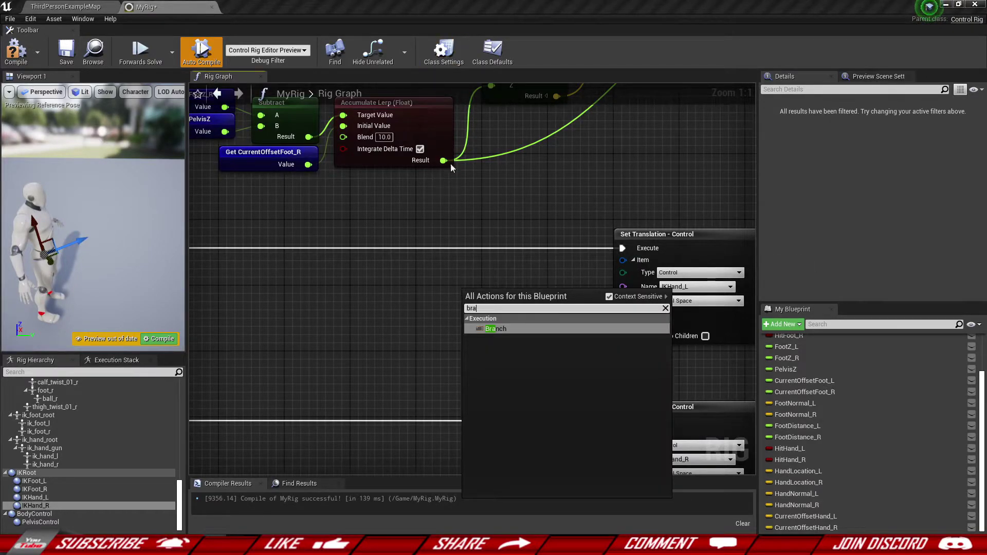
{"action": "left_click", "coordinate": [496, 330]}
{"action": "left_click_drag", "start_coordinate": [501, 294], "coordinate": [490, 281]}
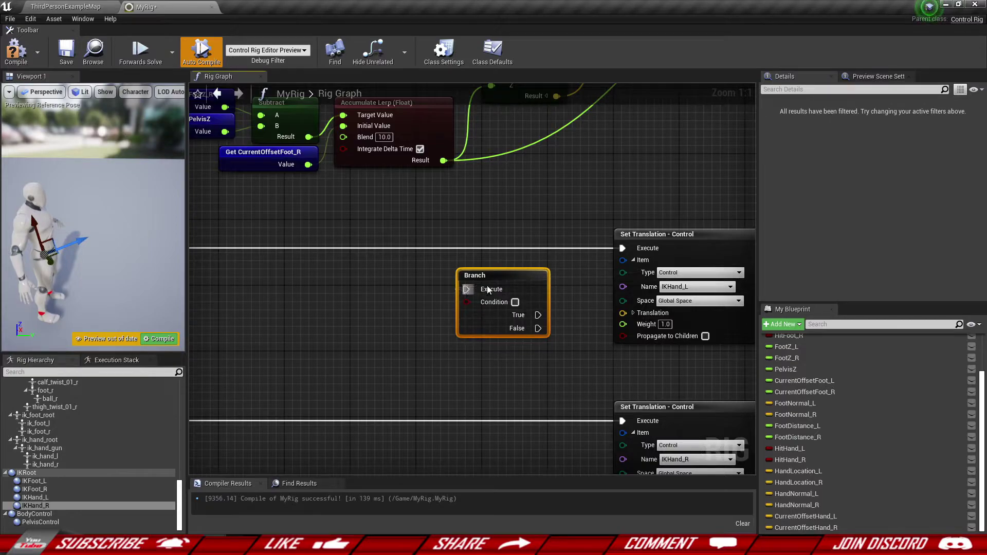
- Reroute the IKHand_L execution wire into the Branch and connect its True output to the IKHand_L Set Translation node
{"action": "left_click_drag", "start_coordinate": [623, 247], "coordinate": [467, 289], "text": "ctrl"}
{"action": "left_click_drag", "start_coordinate": [497, 276], "coordinate": [522, 244]}
{"action": "left_click_drag", "start_coordinate": [563, 282], "coordinate": [623, 249]}
{"action": "left_click_drag", "start_coordinate": [554, 255], "coordinate": [562, 246]}
- Connect a HitHand_L getter to the left-hand Branch's Condition and place it tidily beside the Branch
{"action": "right_click_drag", "start_coordinate": [410, 319], "coordinate": [425, 334]}
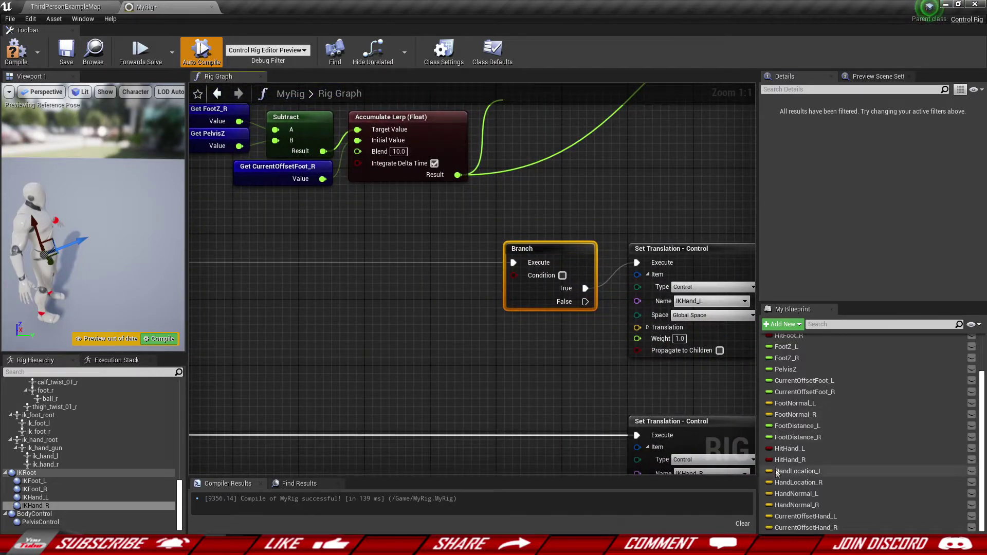
{"action": "left_click_drag", "start_coordinate": [789, 448], "coordinate": [514, 276], "text": "ctrl"}
{"action": "left_click", "coordinate": [473, 320]}
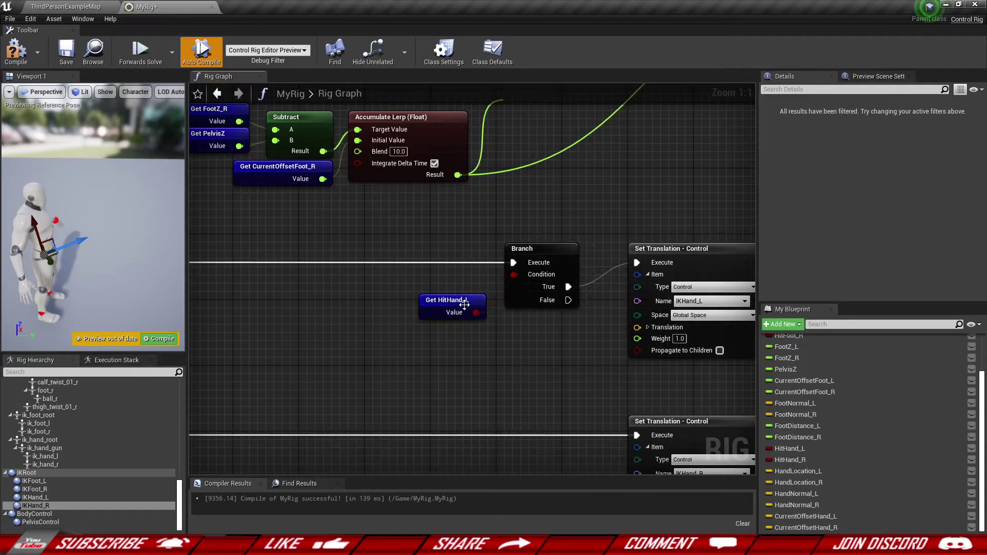
{"action": "left_click_drag", "start_coordinate": [464, 304], "coordinate": [478, 286]}
{"action": "left_click", "coordinate": [556, 354]}
{"action": "right_click_drag", "start_coordinate": [556, 354], "coordinate": [425, 356]}
{"action": "left_click", "coordinate": [569, 264]}
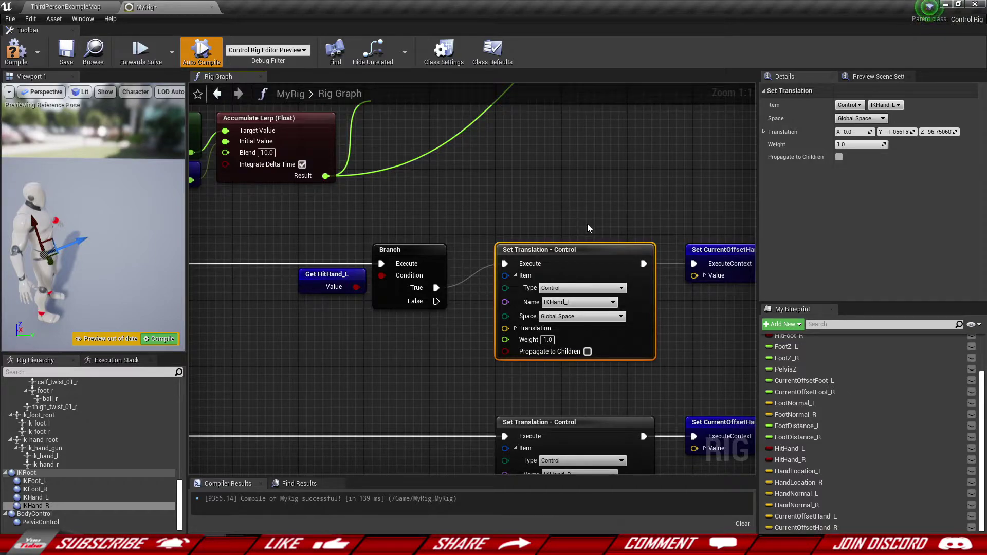
{"action": "left_click_drag", "start_coordinate": [317, 289], "coordinate": [305, 288]}
- Add a second Branch node before the IKHand_R Set Translation node
{"action": "left_click", "coordinate": [328, 319]}
{"action": "right_click_drag", "start_coordinate": [327, 320], "coordinate": [409, 246]}
{"action": "right_click", "coordinate": [400, 385]}
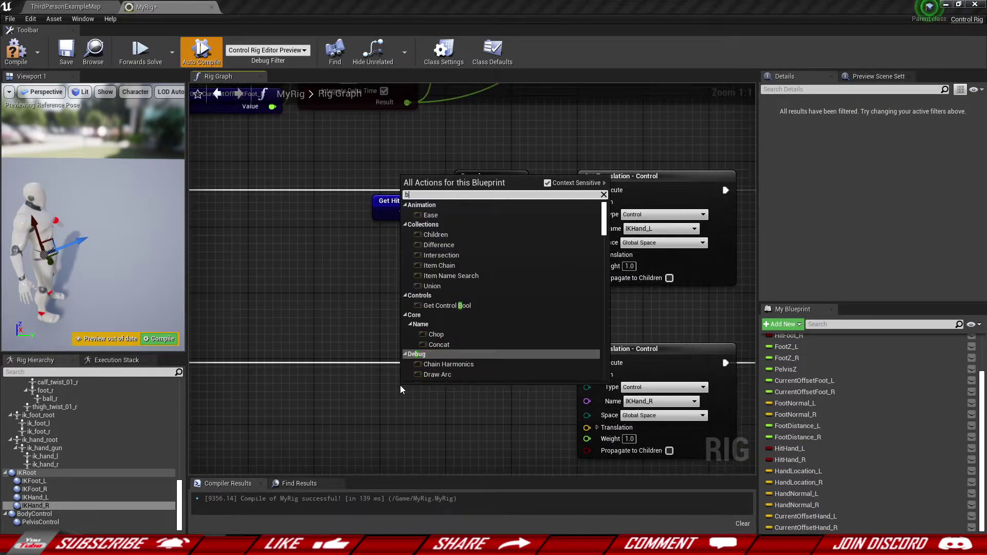
{"action": "type", "text": "bra"}
{"action": "left_click", "coordinate": [455, 213]}
{"action": "left_click", "coordinate": [409, 404], "text": "alt"}
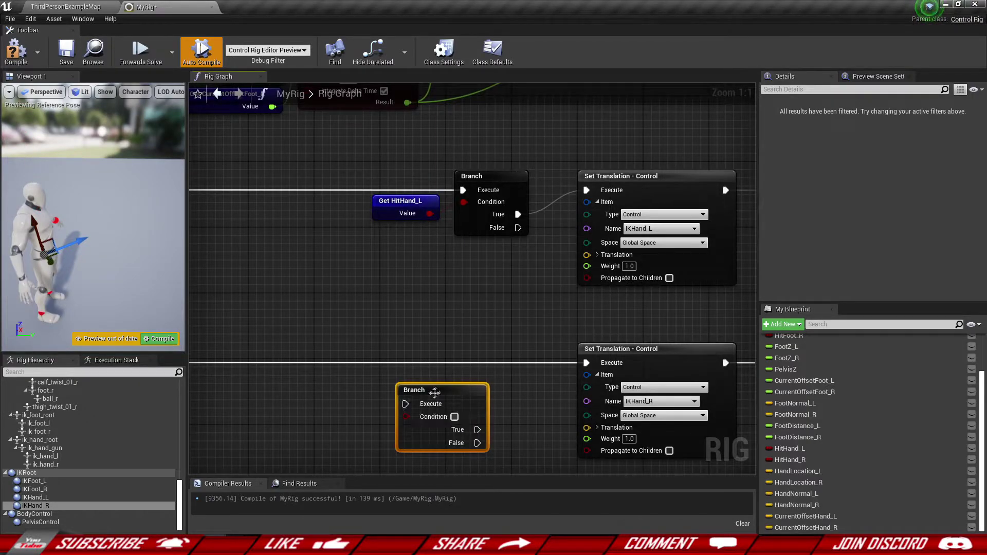
{"action": "left_click_drag", "start_coordinate": [433, 391], "coordinate": [449, 383]}
- Reroute the IKHand_R execution wire into the second Branch, whose True output drives the IKHand_R Set Translation node
{"action": "left_click_drag", "start_coordinate": [588, 363], "coordinate": [423, 395], "text": "ctrl"}
{"action": "left_click_drag", "start_coordinate": [458, 387], "coordinate": [458, 360]}
{"action": "left_click_drag", "start_coordinate": [493, 389], "coordinate": [587, 363]}
{"action": "left_click_drag", "start_coordinate": [469, 363], "coordinate": [513, 358]}
- Connect a HitHand_R getter to the right-hand Branch's Condition and place it beside the Branch
{"action": "right_click_drag", "start_coordinate": [505, 427], "coordinate": [547, 347]}
{"action": "left_click_drag", "start_coordinate": [802, 459], "coordinate": [410, 296]}
{"action": "left_click", "coordinate": [419, 309]}
{"action": "left_click_drag", "start_coordinate": [466, 315], "coordinate": [471, 295]}
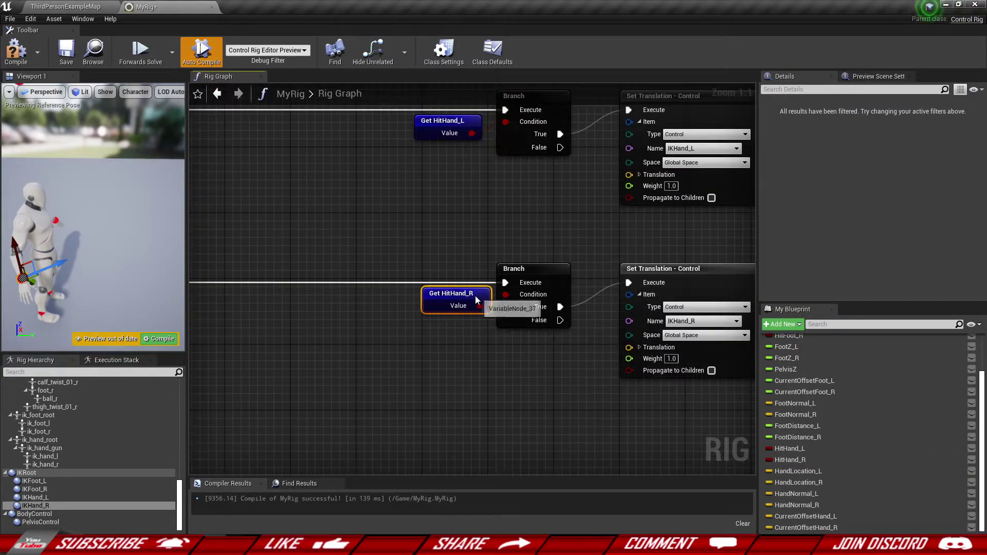
{"action": "left_click", "coordinate": [502, 226]}
{"action": "right_click_drag", "start_coordinate": [501, 221], "coordinate": [440, 315]}
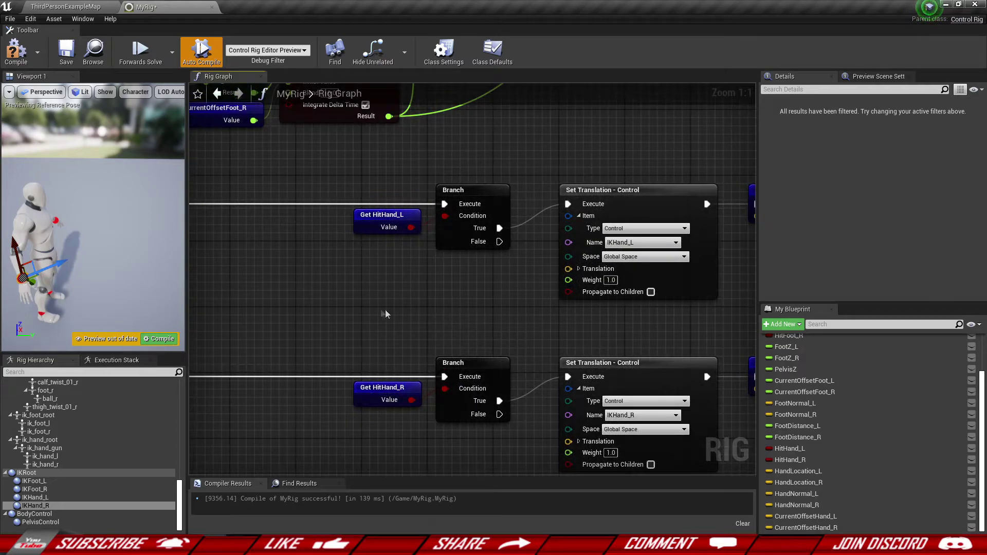
- Add a HandLocation_L getter feeding the Target Value of a new Accumulate Lerp (Vector) node
{"action": "left_click", "coordinate": [800, 471]}
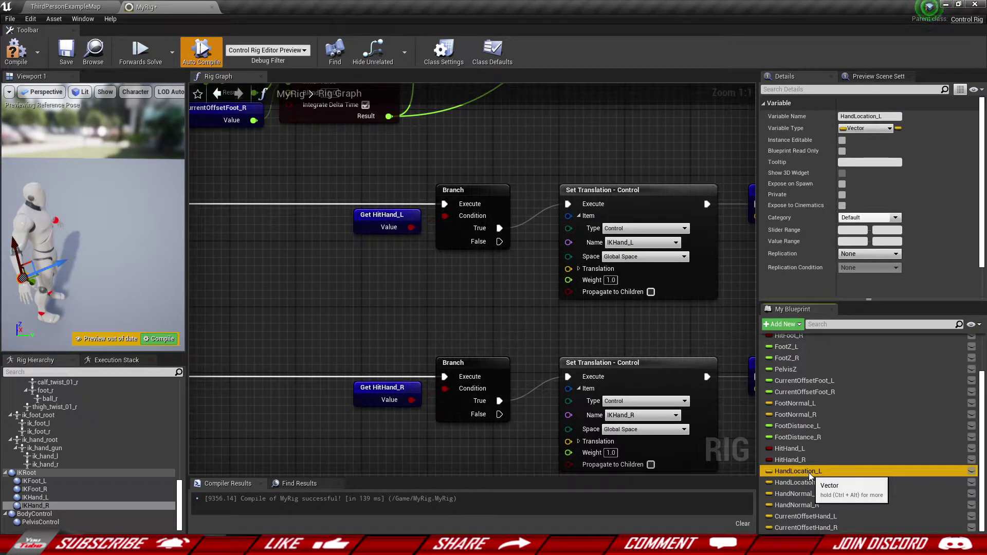
{"action": "left_click_drag", "start_coordinate": [809, 473], "coordinate": [369, 273]}
{"action": "left_click", "coordinate": [401, 281]}
{"action": "left_click_drag", "start_coordinate": [427, 292], "coordinate": [452, 291]}
{"action": "type", "text": "acc"}
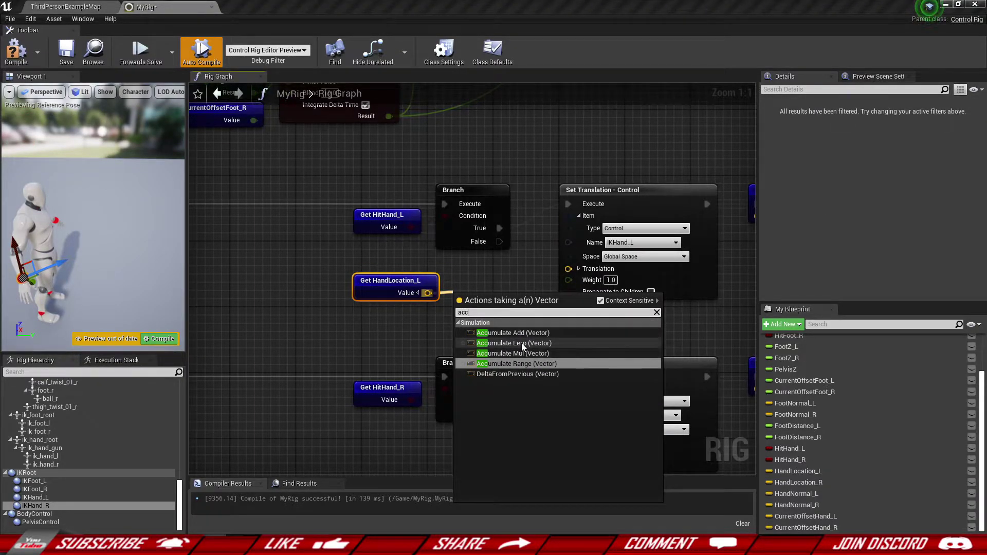
{"action": "left_click", "coordinate": [517, 343]}
- Arrange the lerp and HandLocation_L nodes below the left-hand Branch and connect the lerp's Result to the IKHand_L Translation
{"action": "left_click_drag", "start_coordinate": [497, 269], "coordinate": [502, 283]}
{"action": "left_click_drag", "start_coordinate": [410, 264], "coordinate": [462, 281]}
{"action": "left_click_drag", "start_coordinate": [525, 283], "coordinate": [460, 268]}
{"action": "left_click_drag", "start_coordinate": [496, 321], "coordinate": [525, 338]}
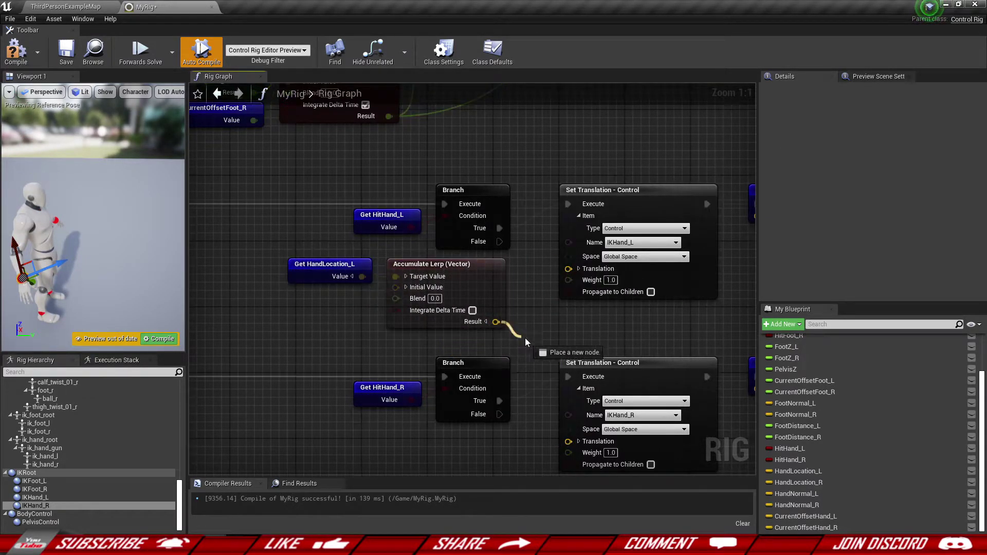
{"action": "left_click_drag", "start_coordinate": [576, 270], "coordinate": [573, 268]}
{"action": "right_click_drag", "start_coordinate": [572, 330], "coordinate": [548, 340]}
{"action": "right_click_drag", "start_coordinate": [339, 346], "coordinate": [303, 347]}
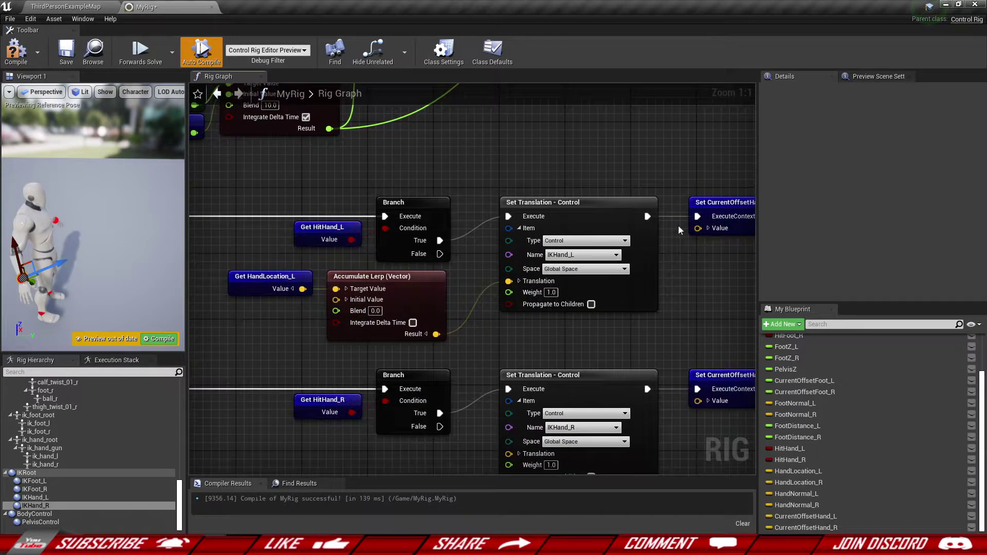
- Add a CurrentOffsetHand_L getter below HandLocation_L and connect it to the Accumulate Lerp's Initial Value
{"action": "left_click", "coordinate": [722, 210]}
{"action": "right_click_drag", "start_coordinate": [721, 210], "coordinate": [673, 219]}
{"action": "right_click_drag", "start_coordinate": [623, 323], "coordinate": [683, 292]}
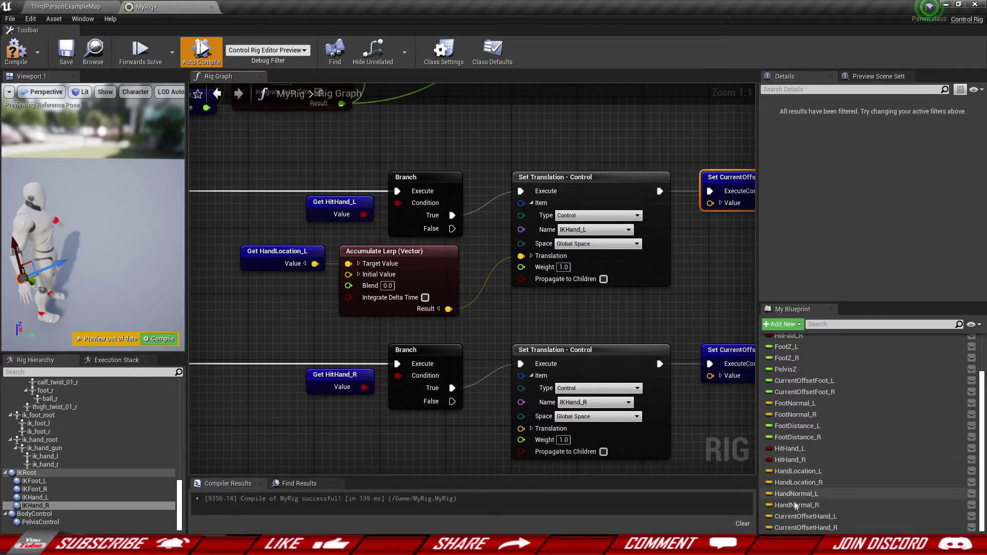
{"action": "left_click_drag", "start_coordinate": [805, 516], "coordinate": [245, 295]}
{"action": "left_click", "coordinate": [249, 293]}
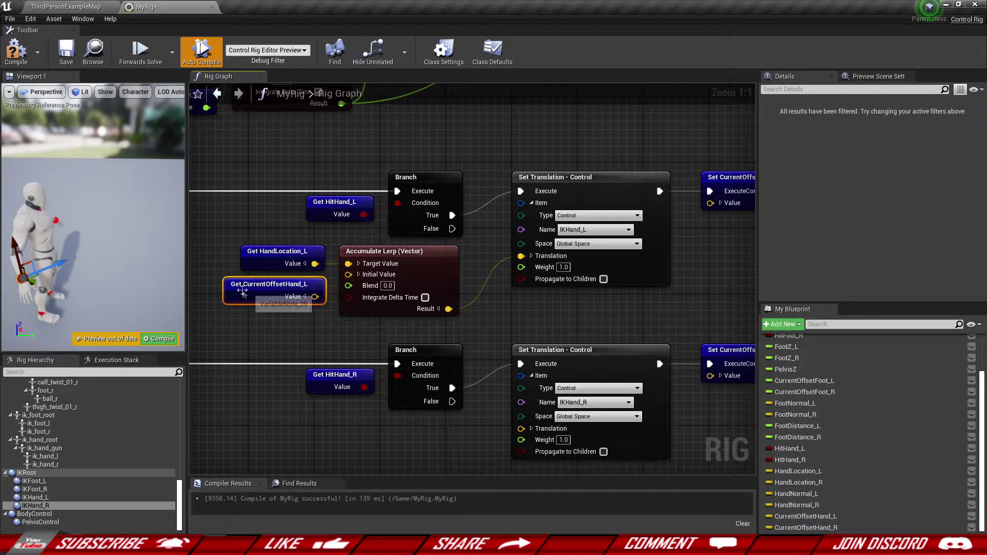
{"action": "left_click_drag", "start_coordinate": [314, 296], "coordinate": [349, 274]}
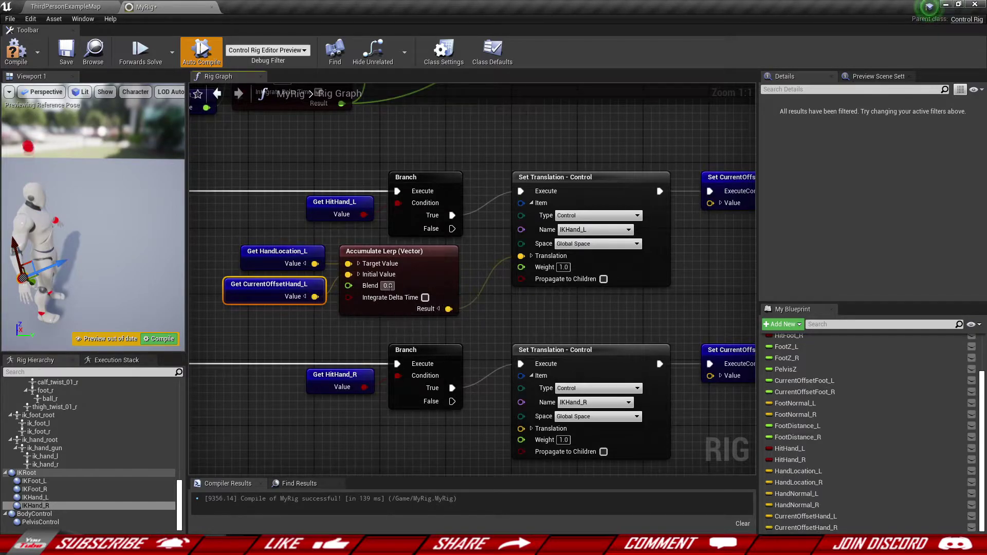
- Set the lerp's Blend to 10 with Integrate Delta Time enabled, and connect its Result to the Set CurrentOffsetHand_L value
{"action": "type", "text": "10"}
{"action": "left_click", "coordinate": [477, 313]}
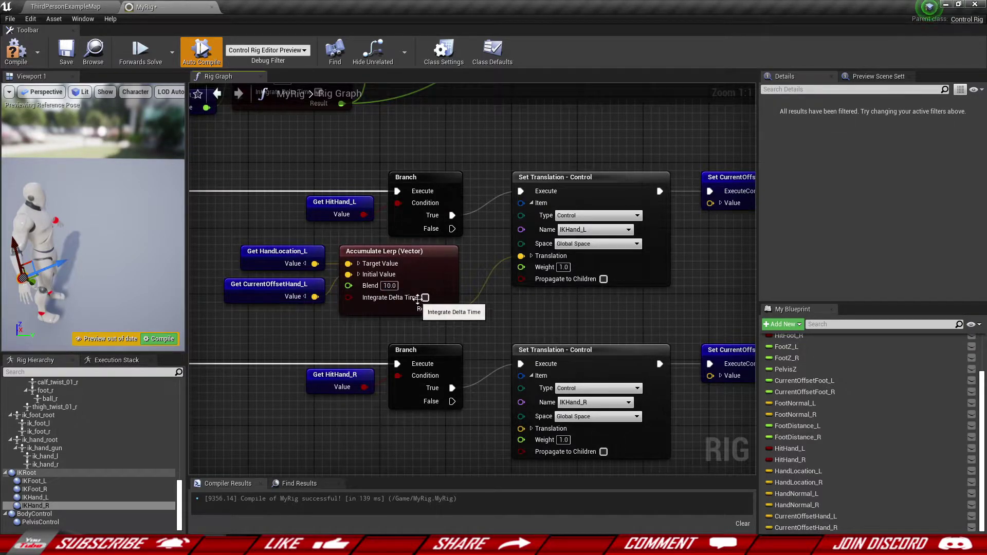
{"action": "right_click_drag", "start_coordinate": [531, 316], "coordinate": [464, 332]}
{"action": "left_click_drag", "start_coordinate": [381, 323], "coordinate": [646, 221]}
{"action": "left_click", "coordinate": [685, 194]}
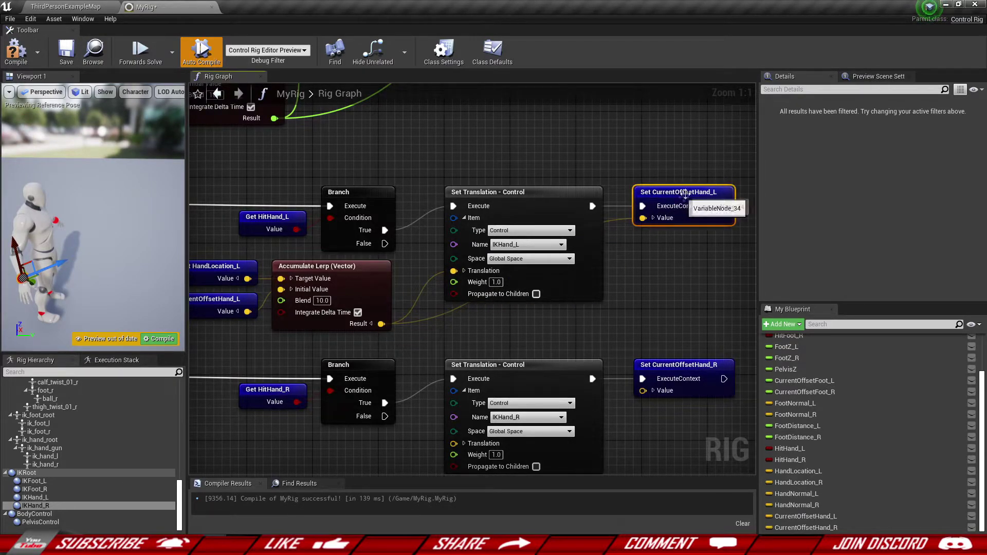
- Duplicate the Accumulate Lerp below the right-hand Branch and connect its Result to the IKHand_R Translation and Set CurrentOffsetHand_R value
{"action": "right_click_drag", "start_coordinate": [667, 286], "coordinate": [667, 250]}
{"action": "right_click_drag", "start_coordinate": [630, 284], "coordinate": [692, 223]}
{"action": "right_click_drag", "start_coordinate": [352, 380], "coordinate": [400, 360]}
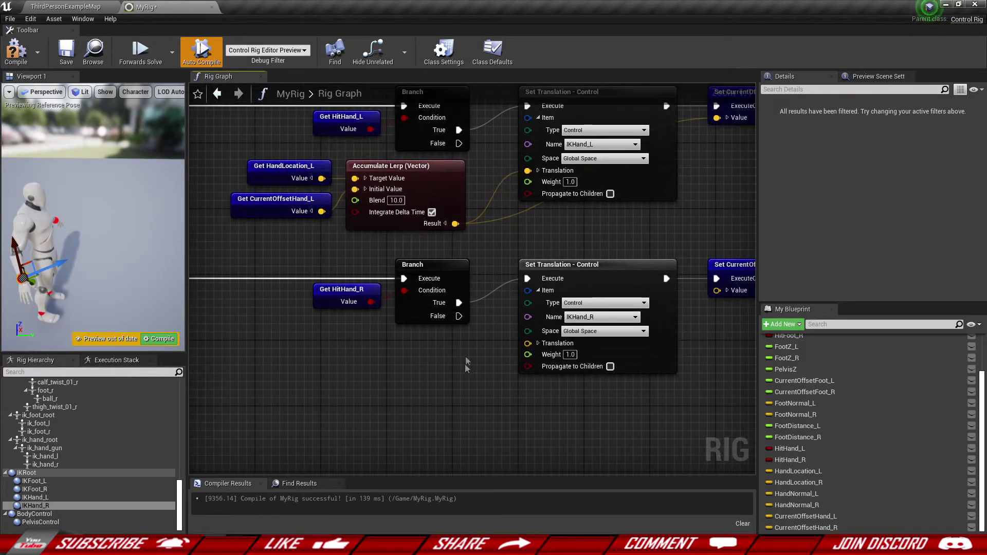
{"action": "left_click", "coordinate": [394, 227]}
{"action": "key", "text": "ctrl+c"}
{"action": "key", "text": "ctrl+v"}
{"action": "left_click_drag", "start_coordinate": [484, 386], "coordinate": [426, 346]}
{"action": "left_click_drag", "start_coordinate": [455, 388], "coordinate": [529, 343]}
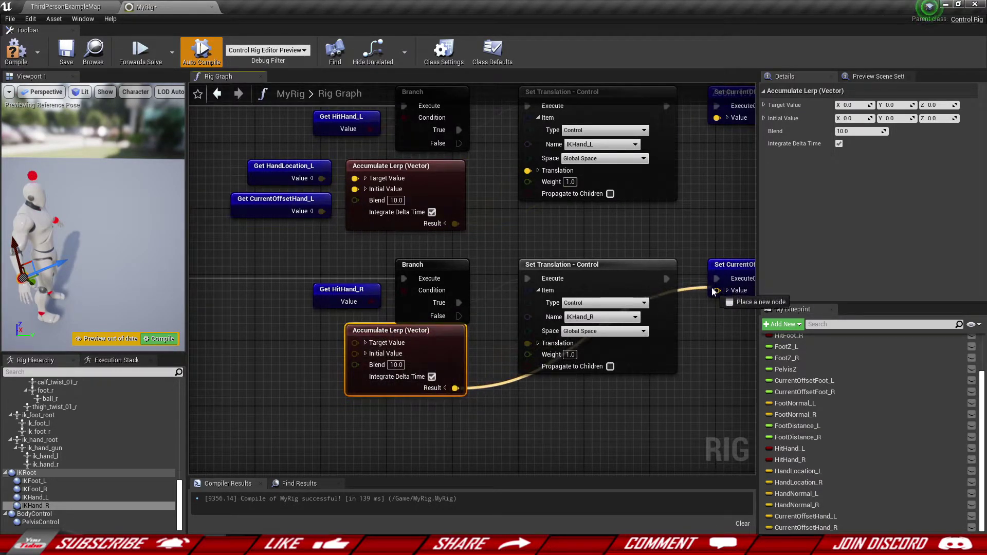
{"action": "left_click_drag", "start_coordinate": [441, 363], "coordinate": [448, 372]}
- Connect a HandLocation_R getter to the copied lerp's Target Value and a CurrentOffsetHand_R getter to its Initial Value
{"action": "right_click_drag", "start_coordinate": [514, 409], "coordinate": [586, 389]}
{"action": "left_click", "coordinate": [597, 412]}
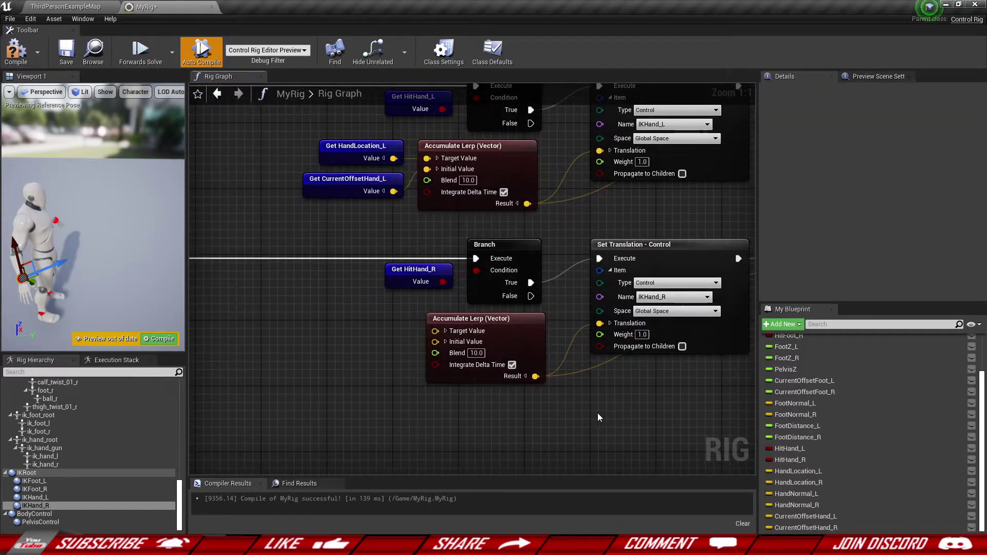
{"action": "left_click_drag", "start_coordinate": [802, 483], "coordinate": [403, 405]}
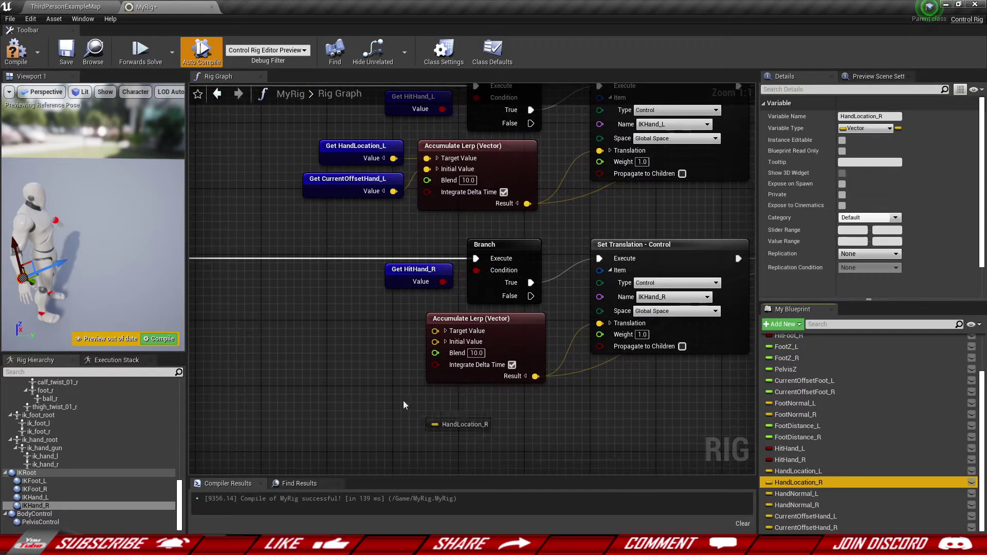
{"action": "left_click_drag", "start_coordinate": [326, 318], "coordinate": [325, 319], "text": "ctrl"}
{"action": "left_click_drag", "start_coordinate": [390, 334], "coordinate": [435, 331]}
{"action": "left_click_drag", "start_coordinate": [805, 527], "coordinate": [435, 341]}
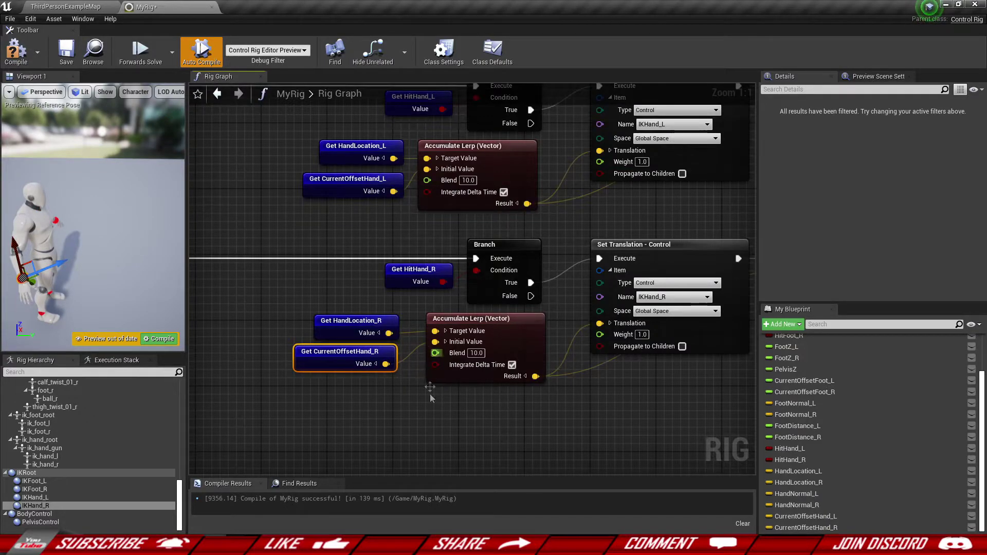
- Compile and save the MyRig Control Rig
{"action": "scroll", "coordinate": [480, 418], "scroll_direction": "down", "scroll_amount": 3}
{"action": "left_click", "coordinate": [13, 58]}
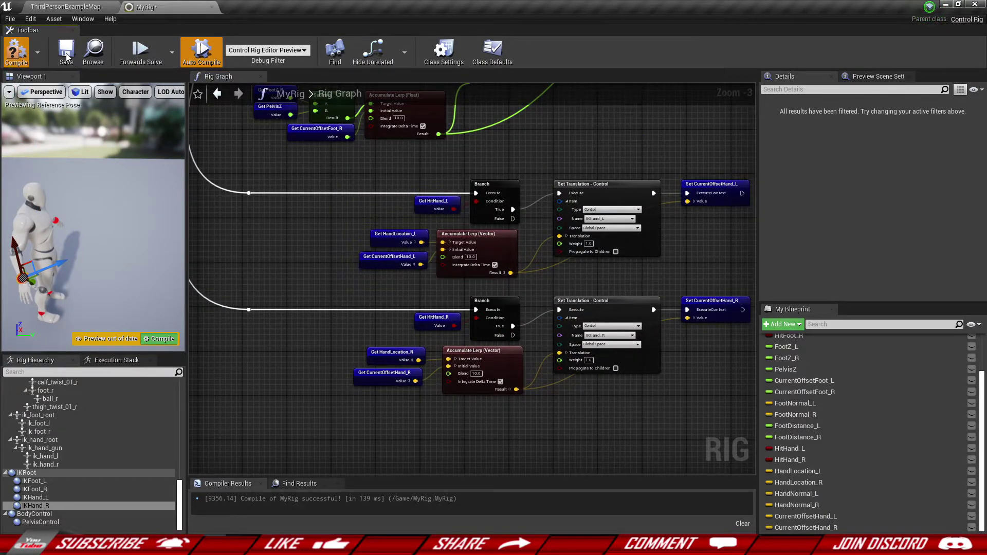
{"action": "scroll", "coordinate": [534, 442], "scroll_direction": "down", "scroll_amount": 2}
{"action": "right_click_drag", "start_coordinate": [534, 443], "coordinate": [533, 399]}
{"action": "scroll", "coordinate": [573, 329], "scroll_direction": "up", "scroll_amount": 1}
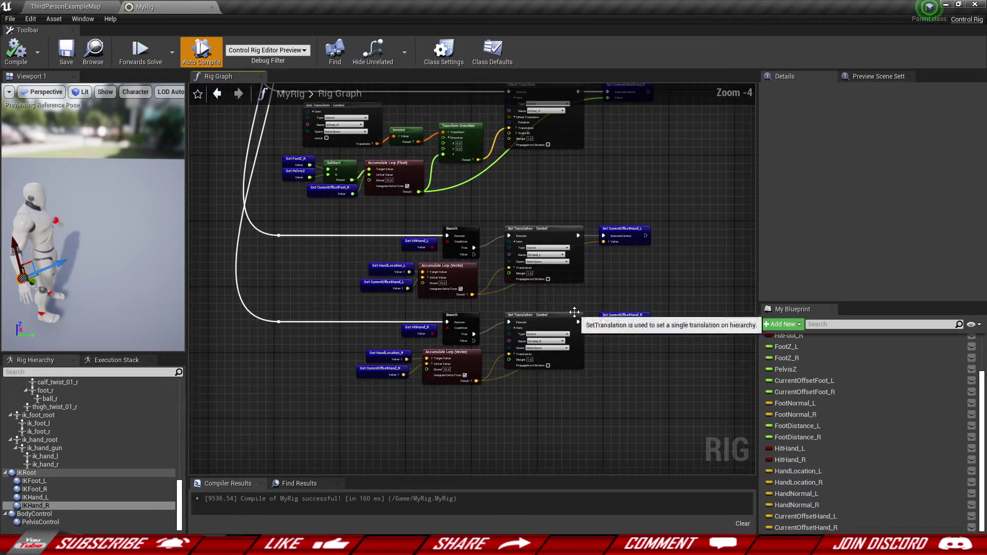
- Add a Sequence node between the lowest existing Sequence and the two lower Branch chains
{"action": "scroll", "coordinate": [527, 307], "scroll_direction": "down", "scroll_amount": 4}
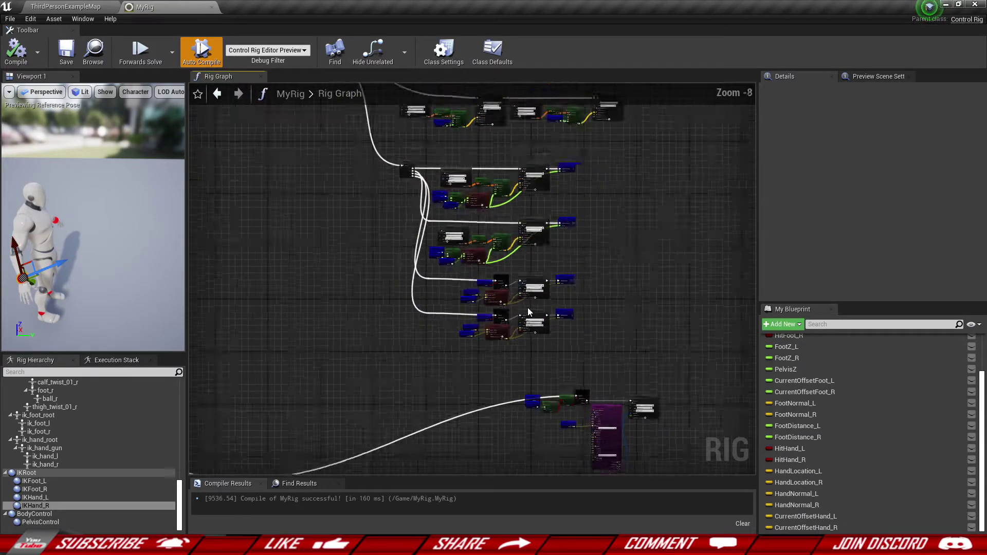
{"action": "scroll", "coordinate": [531, 352], "scroll_direction": "down", "scroll_amount": 3}
{"action": "scroll", "coordinate": [501, 288], "scroll_direction": "up", "scroll_amount": 1}
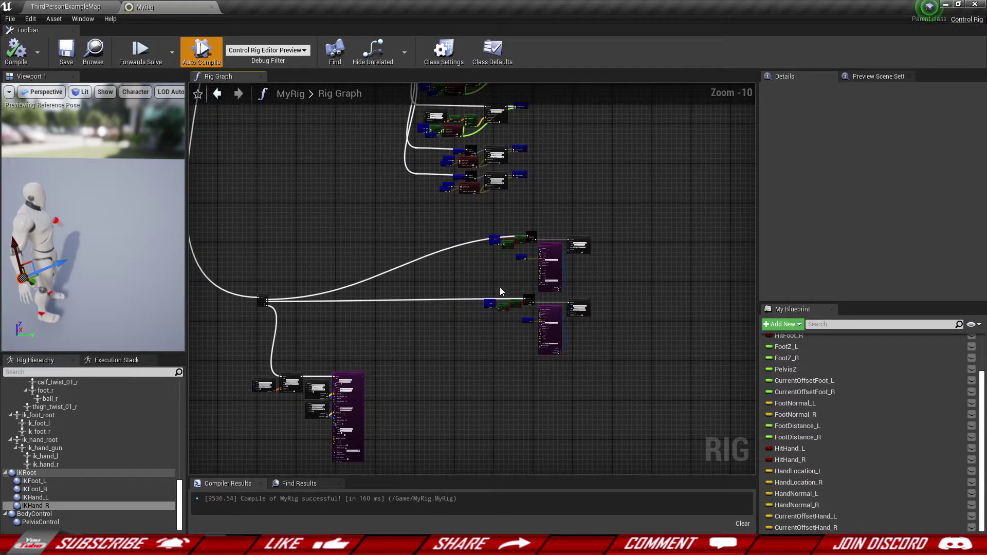
{"action": "scroll", "coordinate": [508, 271], "scroll_direction": "up", "scroll_amount": 1}
{"action": "scroll", "coordinate": [450, 300], "scroll_direction": "up", "scroll_amount": 3}
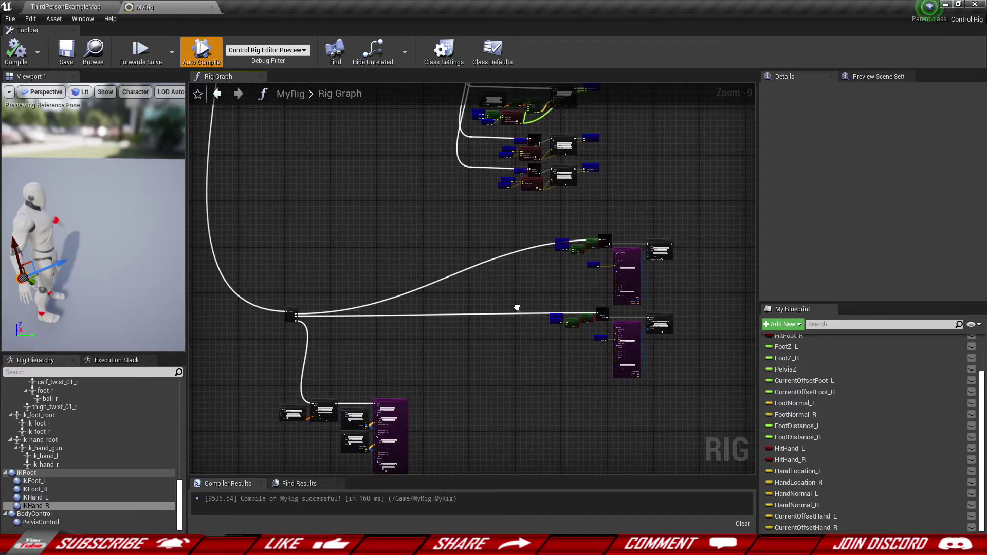
{"action": "right_click", "coordinate": [486, 291]}
{"action": "type", "text": "seq"}
{"action": "left_click", "coordinate": [524, 351]}
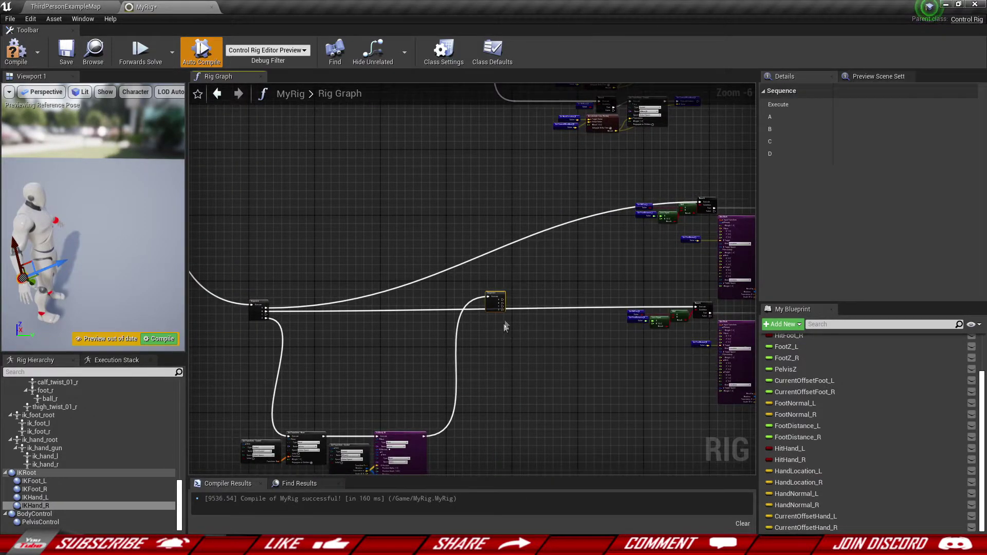
- Rewire the existing Sequence's A output into the new Sequence, and move its A and B links to the new Sequence's A and B outputs
{"action": "scroll", "coordinate": [489, 297], "scroll_direction": "up", "scroll_amount": 5}
{"action": "left_click", "coordinate": [488, 297], "text": "alt"}
{"action": "scroll", "coordinate": [489, 298], "scroll_direction": "down", "scroll_amount": 4}
{"action": "right_click_drag", "start_coordinate": [489, 306], "coordinate": [589, 315]}
{"action": "scroll", "coordinate": [278, 325], "scroll_direction": "up", "scroll_amount": 5}
{"action": "right_click_drag", "start_coordinate": [278, 324], "coordinate": [418, 329]}
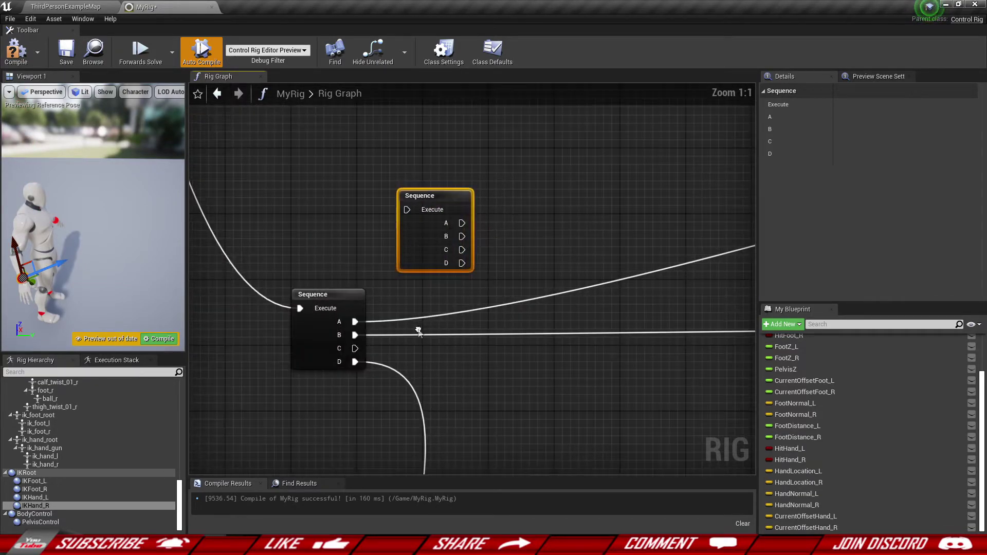
{"action": "left_click_drag", "start_coordinate": [355, 322], "coordinate": [462, 223], "text": "ctrl"}
{"action": "left_click_drag", "start_coordinate": [355, 334], "coordinate": [409, 211], "text": "ctrl"}
{"action": "left_click_drag", "start_coordinate": [452, 265], "coordinate": [649, 366]}
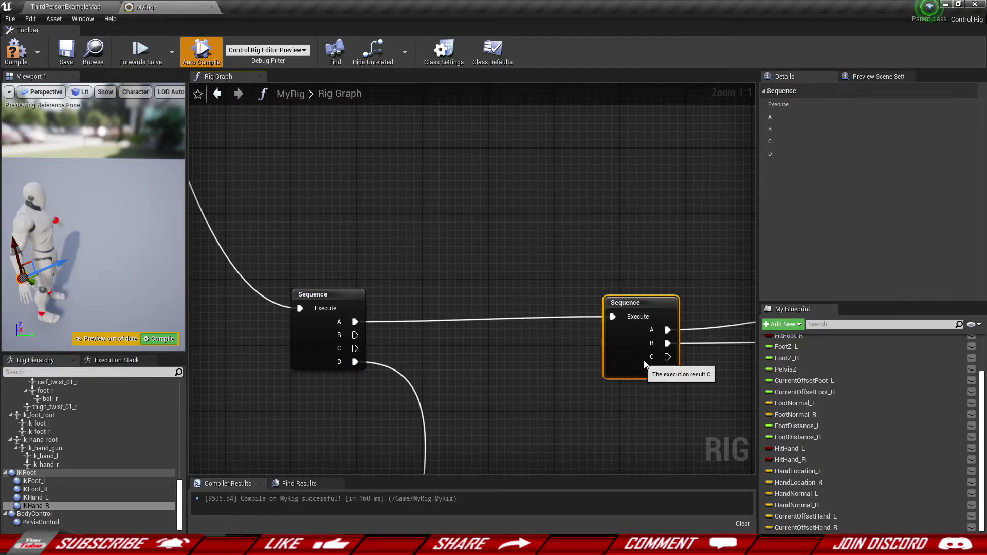
- Move the new Sequence node closer to the two lower Branch chains
{"action": "scroll", "coordinate": [643, 362], "scroll_direction": "down", "scroll_amount": 8}
{"action": "right_click_drag", "start_coordinate": [653, 396], "coordinate": [345, 278]}
{"action": "left_click_drag", "start_coordinate": [325, 263], "coordinate": [436, 263]}
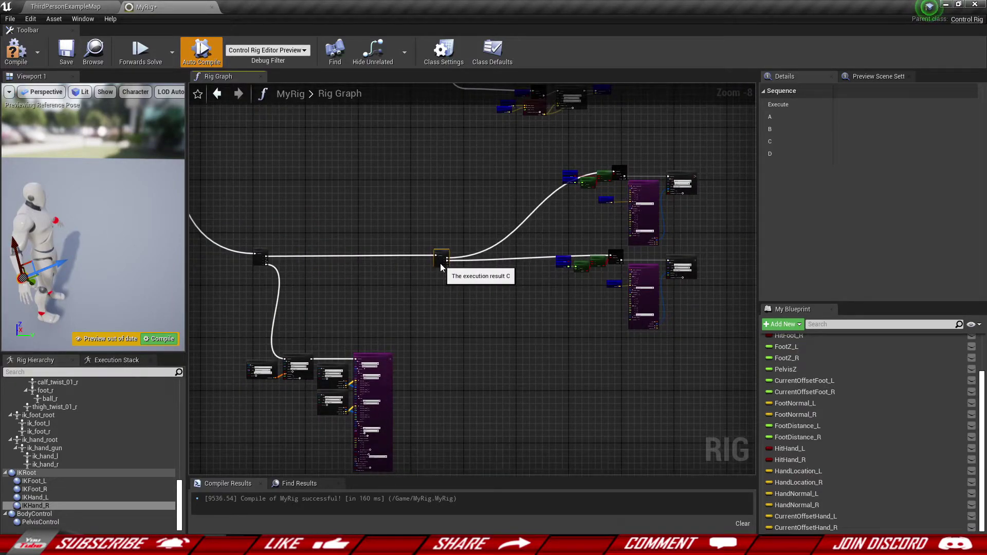
{"action": "scroll", "coordinate": [392, 262], "scroll_direction": "up", "scroll_amount": 3}
{"action": "scroll", "coordinate": [392, 258], "scroll_direction": "up", "scroll_amount": 1}
{"action": "right_click_drag", "start_coordinate": [393, 259], "coordinate": [525, 274]}
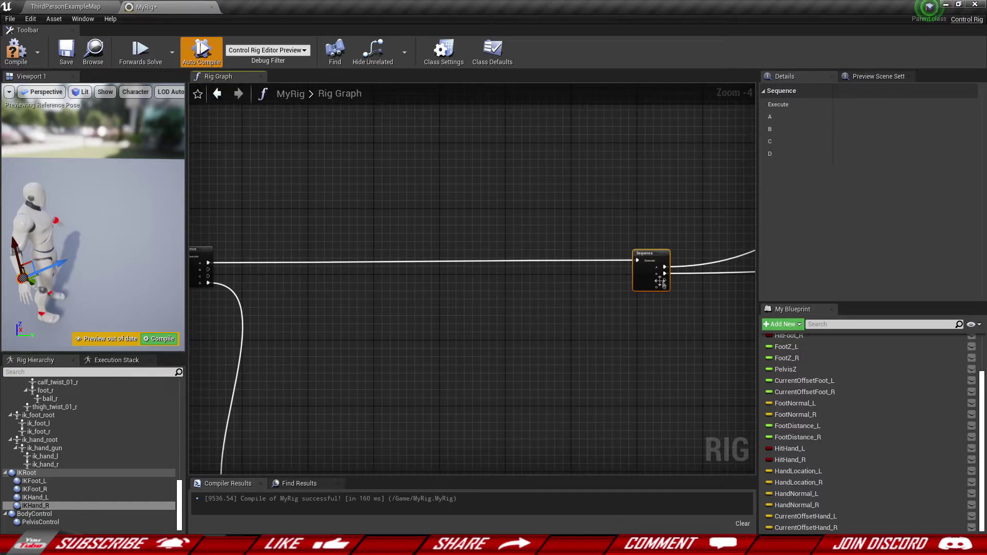
{"action": "left_click_drag", "start_coordinate": [638, 285], "coordinate": [639, 286]}
- Add a Set Rotation node for IKHand_L below the lowest Aim Math, leaving it unconnected from the foot nodes
{"action": "scroll", "coordinate": [640, 287], "scroll_direction": "down", "scroll_amount": 4}
{"action": "right_click_drag", "start_coordinate": [639, 286], "coordinate": [351, 233]}
{"action": "scroll", "coordinate": [362, 243], "scroll_direction": "up", "scroll_amount": 3}
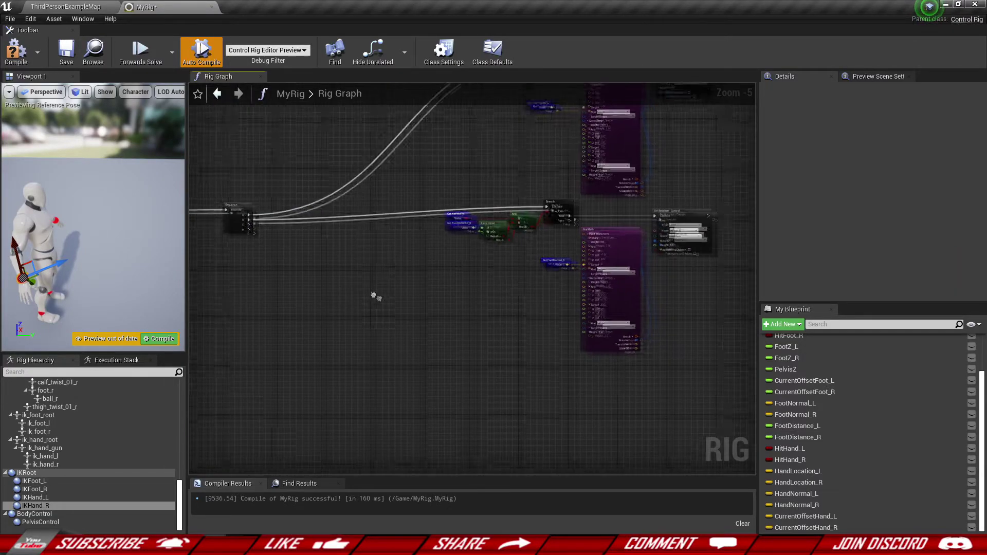
{"action": "scroll", "coordinate": [366, 290], "scroll_direction": "down", "scroll_amount": 1}
{"action": "scroll", "coordinate": [460, 350], "scroll_direction": "up", "scroll_amount": 1}
{"action": "scroll", "coordinate": [584, 302], "scroll_direction": "up", "scroll_amount": 1}
{"action": "right_click_drag", "start_coordinate": [616, 313], "coordinate": [552, 287]}
{"action": "scroll", "coordinate": [578, 321], "scroll_direction": "up", "scroll_amount": 1}
{"action": "left_click", "coordinate": [45, 496]}
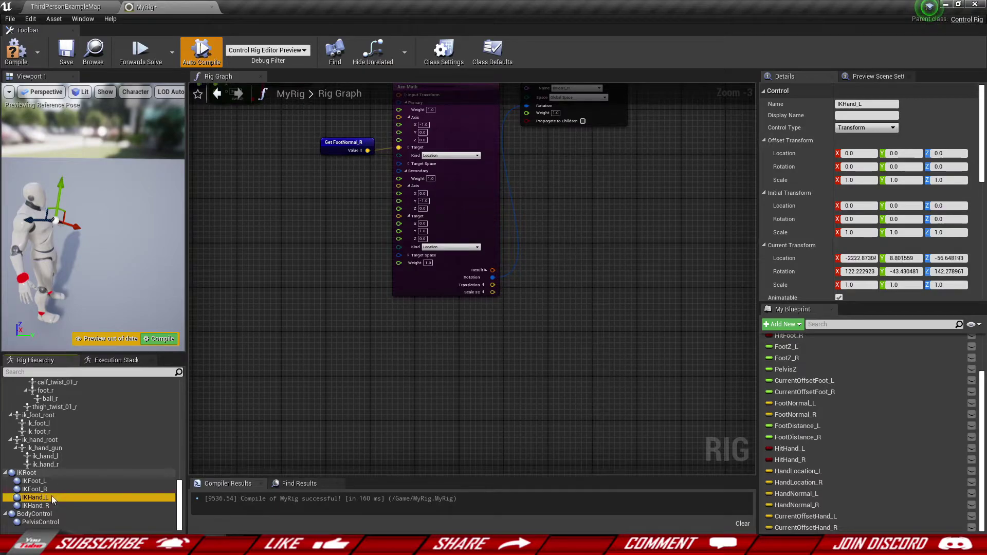
{"action": "left_click_drag", "start_coordinate": [384, 363], "coordinate": [384, 363]}
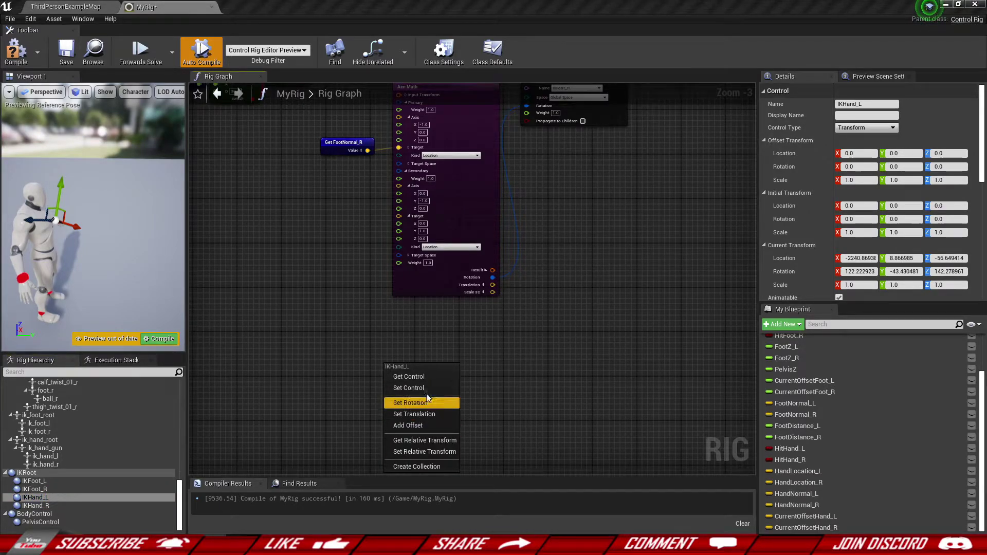
{"action": "left_click", "coordinate": [418, 403]}
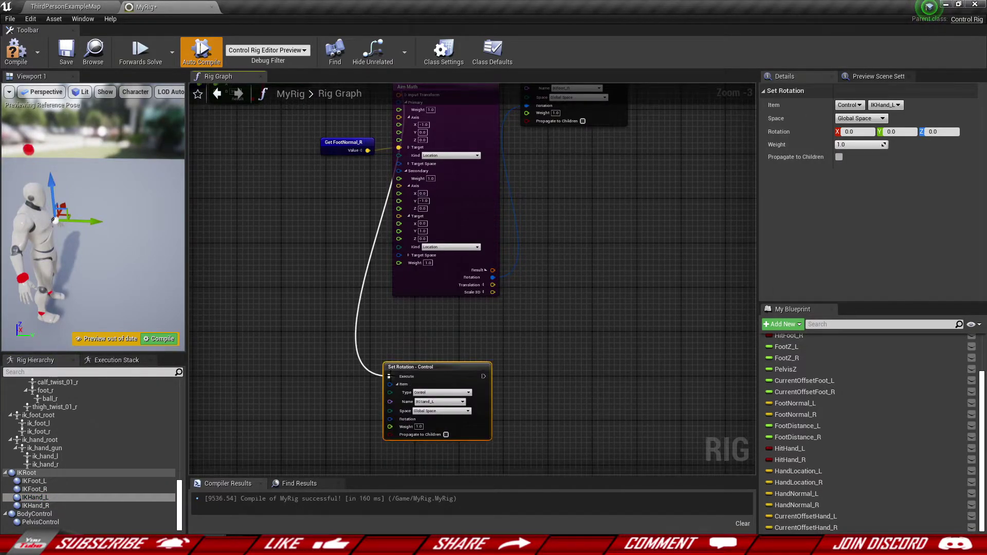
{"action": "left_click_drag", "start_coordinate": [414, 369], "coordinate": [489, 333]}
- Add a Set Rotation node for IKHand_R directly below the IKHand_L one
{"action": "right_click_drag", "start_coordinate": [355, 391], "coordinate": [405, 311]}
{"action": "left_click_drag", "start_coordinate": [33, 505], "coordinate": [403, 361]}
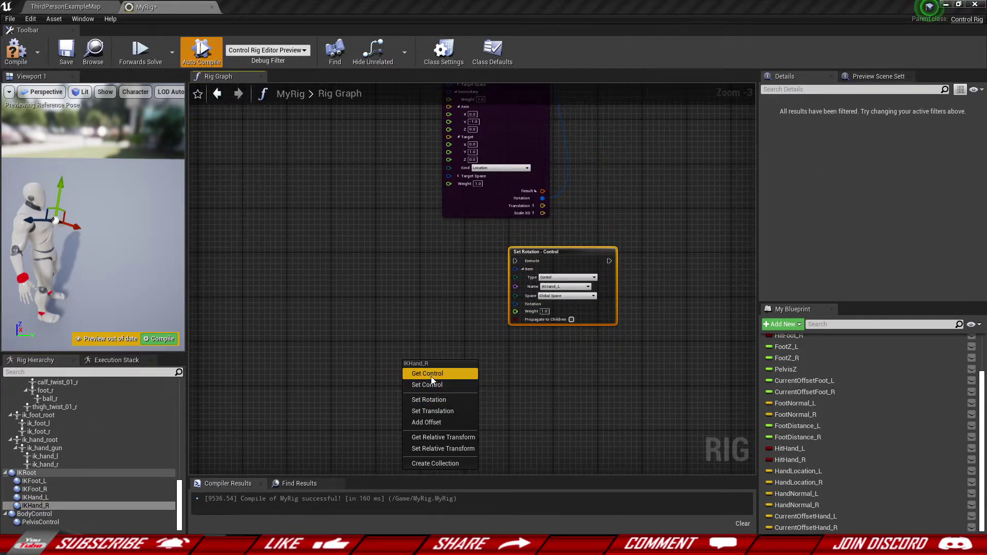
{"action": "left_click", "coordinate": [429, 399]}
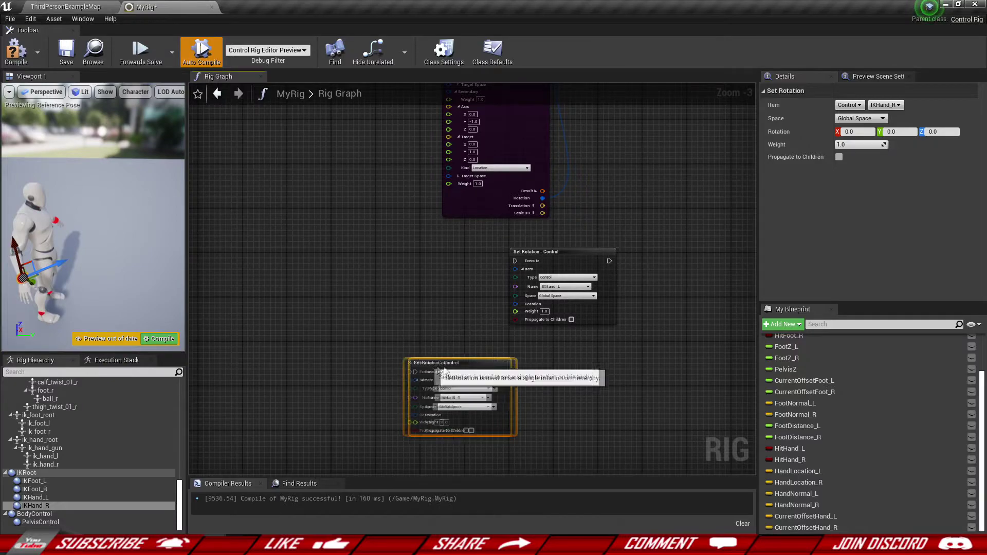
{"action": "left_click_drag", "start_coordinate": [432, 364], "coordinate": [542, 353]}
{"action": "left_click", "coordinate": [442, 351]}
{"action": "scroll", "coordinate": [439, 352], "scroll_direction": "down", "scroll_amount": 2}
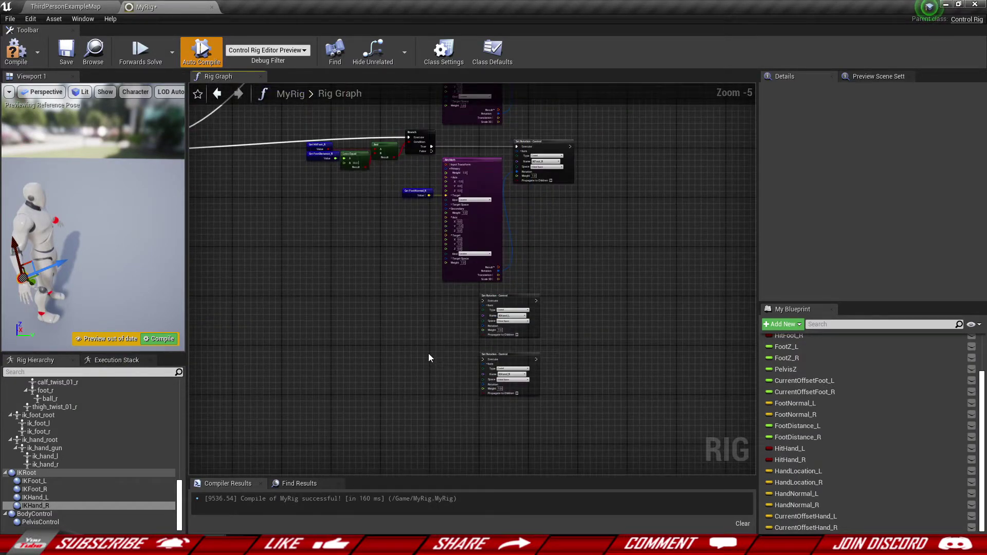
{"action": "scroll", "coordinate": [435, 345], "scroll_direction": "down", "scroll_amount": 1}
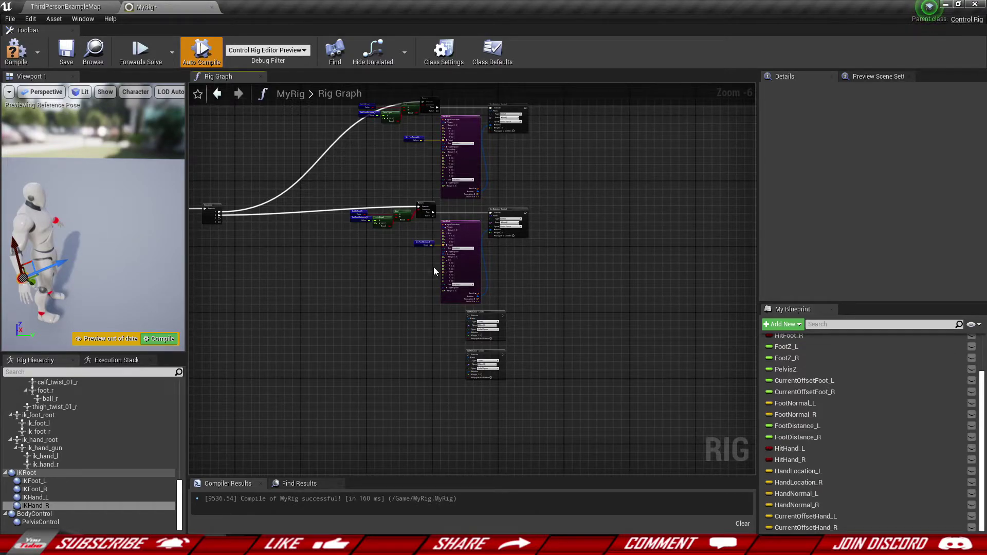
- Add a Branch node in front of the IKHand_L Set Rotation and feed it from the new Sequence's C output
{"action": "right_click_drag", "start_coordinate": [360, 305], "coordinate": [487, 319]}
{"action": "scroll", "coordinate": [491, 334], "scroll_direction": "up", "scroll_amount": 2}
{"action": "right_click", "coordinate": [495, 343]}
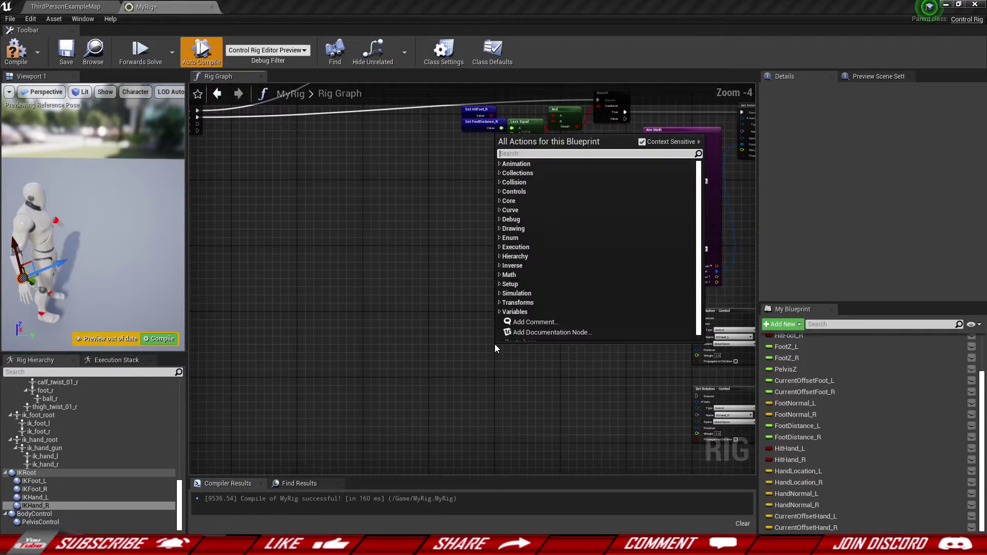
{"action": "type", "text": "bra"}
{"action": "left_click", "coordinate": [499, 354], "text": "alt"}
{"action": "right_click_drag", "start_coordinate": [535, 358], "coordinate": [433, 351]}
{"action": "left_click_drag", "start_coordinate": [431, 349], "coordinate": [647, 312]}
{"action": "scroll", "coordinate": [530, 306], "scroll_direction": "up", "scroll_amount": 5}
{"action": "left_click_drag", "start_coordinate": [533, 332], "coordinate": [547, 308]}
{"action": "scroll", "coordinate": [440, 296], "scroll_direction": "down", "scroll_amount": 2}
{"action": "right_click_drag", "start_coordinate": [442, 294], "coordinate": [596, 374]}
{"action": "left_click_drag", "start_coordinate": [611, 371], "coordinate": [461, 264]}
{"action": "right_click_drag", "start_coordinate": [684, 457], "coordinate": [238, 109]}
- Duplicate the Branch for the IKHand_R Set Rotation, driving it from Sequence output D and connecting True to Execute
{"action": "key", "text": "ctrl+c"}
{"action": "key", "text": "ctrl+v"}
{"action": "left_click_drag", "start_coordinate": [616, 276], "coordinate": [695, 269]}
{"action": "left_click_drag", "start_coordinate": [598, 253], "coordinate": [602, 247]}
{"action": "right_click_drag", "start_coordinate": [556, 244], "coordinate": [594, 319]}
{"action": "left_click_drag", "start_coordinate": [587, 328], "coordinate": [481, 151]}
{"action": "scroll", "coordinate": [481, 151], "scroll_direction": "down", "scroll_amount": 4}
{"action": "right_click_drag", "start_coordinate": [529, 216], "coordinate": [267, 171]}
{"action": "scroll", "coordinate": [478, 256], "scroll_direction": "up", "scroll_amount": 2}
{"action": "left_click_drag", "start_coordinate": [503, 281], "coordinate": [383, 207]}
{"action": "left_click_drag", "start_coordinate": [488, 219], "coordinate": [492, 243]}
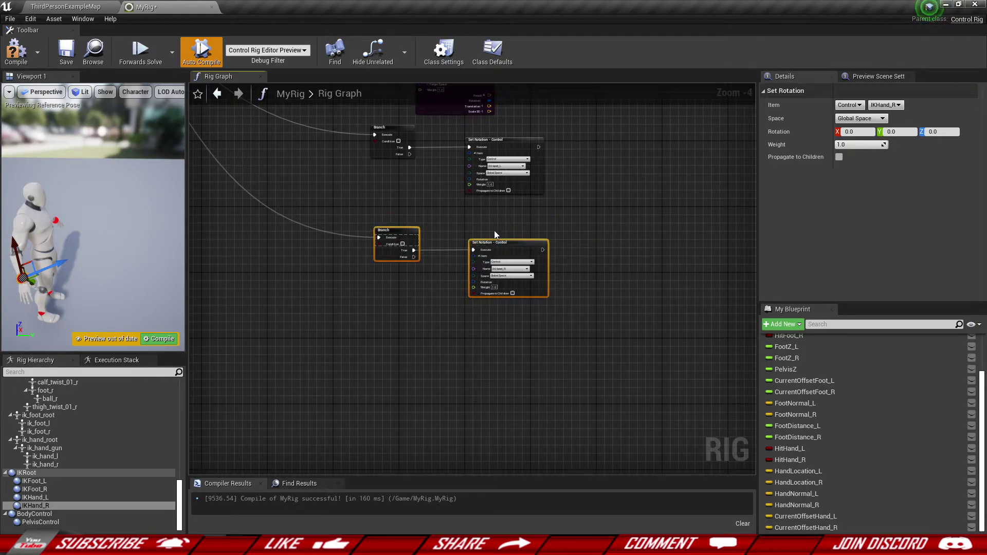
- Move the IKHand_R Branch and Set Rotation pair down to make room beneath the IKHand_L pair
{"action": "left_click_drag", "start_coordinate": [345, 225], "coordinate": [509, 305]}
{"action": "key", "text": "Down"}
{"action": "key", "text": "Down"}
{"action": "key", "text": "Down"}
{"action": "key", "text": "Down"}
{"action": "key", "text": "Down"}
{"action": "key", "text": "Down"}
{"action": "key", "text": "Down"}
{"action": "key", "text": "Down"}
{"action": "key", "text": "Down"}
{"action": "key", "text": "Down"}
{"action": "key", "text": "Down"}
{"action": "key", "text": "Down"}
{"action": "key", "text": "Down"}
{"action": "key", "text": "Down"}
{"action": "key", "text": "Down"}
{"action": "key", "text": "Down"}
{"action": "key", "text": "Down"}
{"action": "key", "text": "Down"}
{"action": "key", "text": "Down"}
{"action": "key", "text": "Down"}
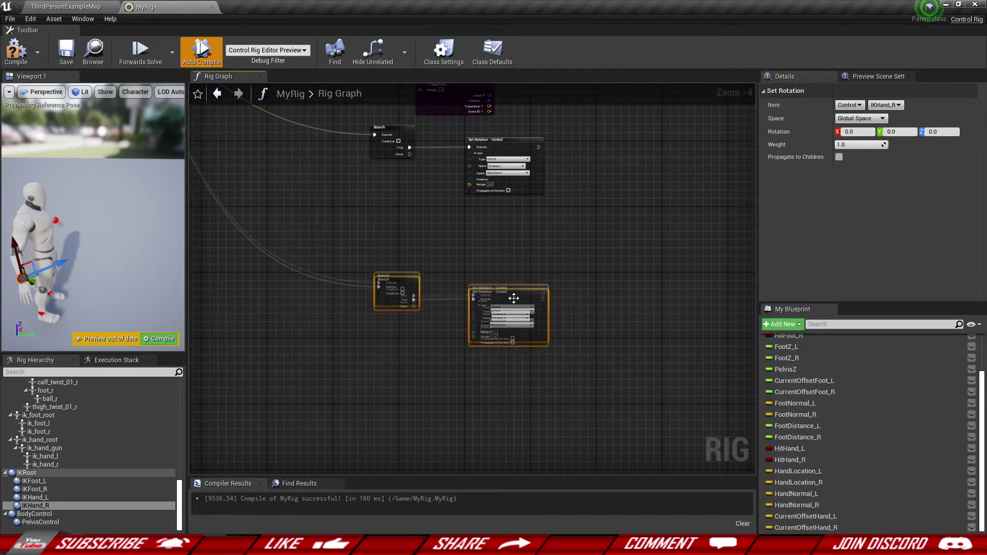
{"action": "key", "text": "Down"}
{"action": "key", "text": "Down"}
{"action": "key", "text": "Left"}
{"action": "left_click", "coordinate": [494, 267]}
- Add an Aim Math node below the IKHand_L Branch and connect its Result Rotation to the IKHand_L Set Rotation
{"action": "right_click_drag", "start_coordinate": [413, 241], "coordinate": [436, 291]}
{"action": "right_click", "coordinate": [432, 285]}
{"action": "type", "text": "aim math"}
{"action": "key", "text": "Return"}
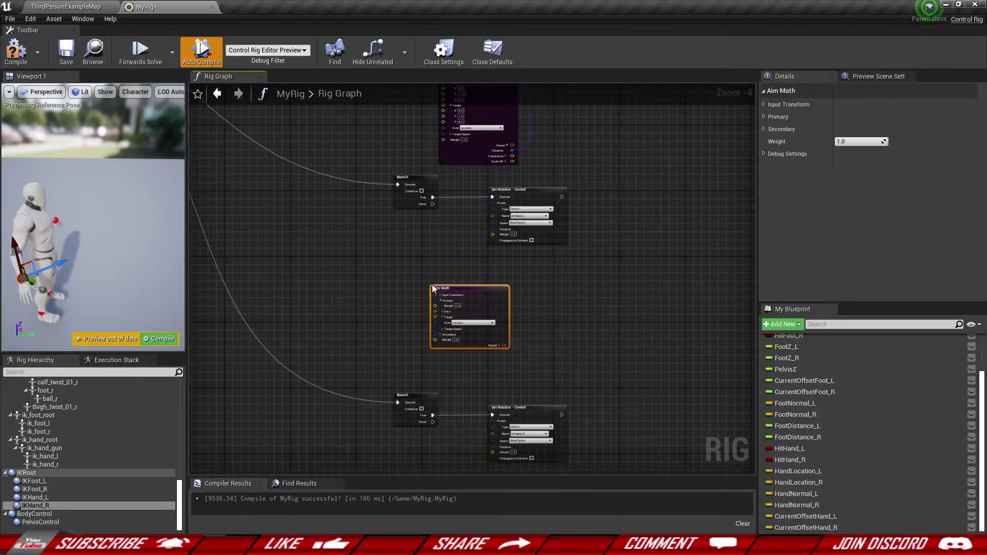
{"action": "scroll", "coordinate": [449, 283], "scroll_direction": "up", "scroll_amount": 4}
{"action": "left_click_drag", "start_coordinate": [467, 290], "coordinate": [376, 159]}
{"action": "right_click_drag", "start_coordinate": [451, 230], "coordinate": [471, 333]}
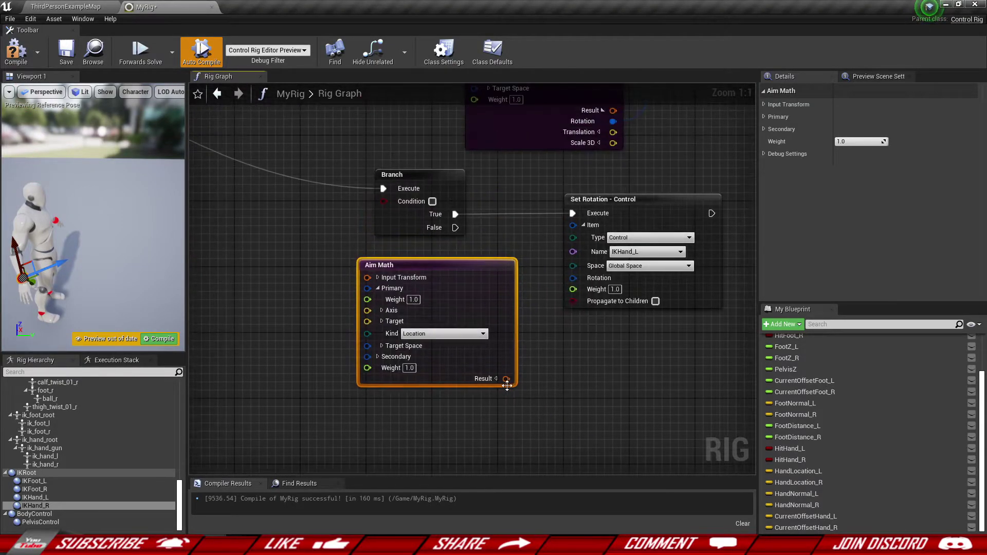
{"action": "left_click", "coordinate": [496, 379]}
{"action": "left_click_drag", "start_coordinate": [495, 356], "coordinate": [572, 278]}
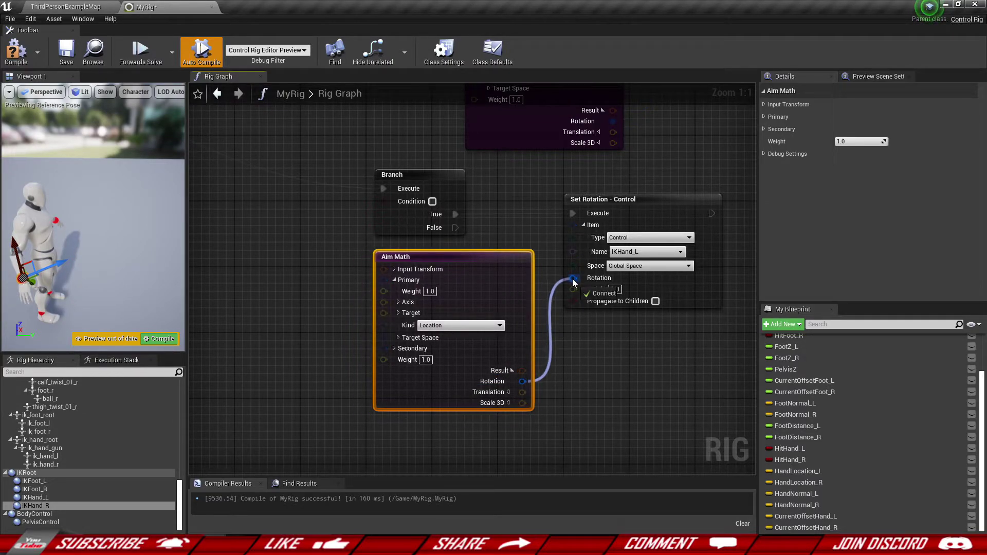
{"action": "left_click", "coordinate": [640, 378]}
{"action": "scroll", "coordinate": [639, 377], "scroll_direction": "down", "scroll_amount": 1}
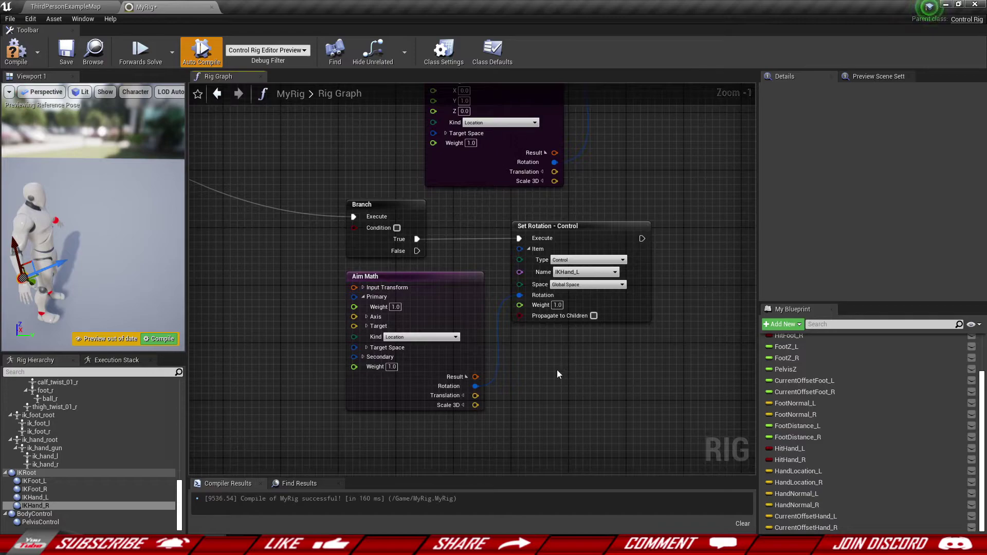
{"action": "right_click_drag", "start_coordinate": [556, 369], "coordinate": [637, 320]}
{"action": "scroll", "coordinate": [442, 365], "scroll_direction": "up", "scroll_amount": 1}
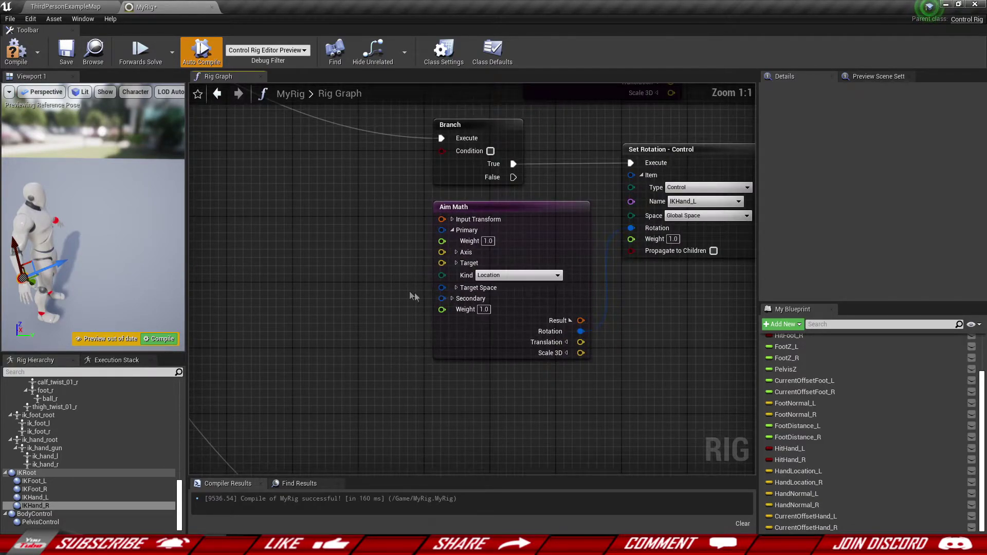
- Connect a HandNormal_L getter to the Primary Target of the IKHand_L Aim Math
{"action": "right_click_drag", "start_coordinate": [427, 300], "coordinate": [449, 271]}
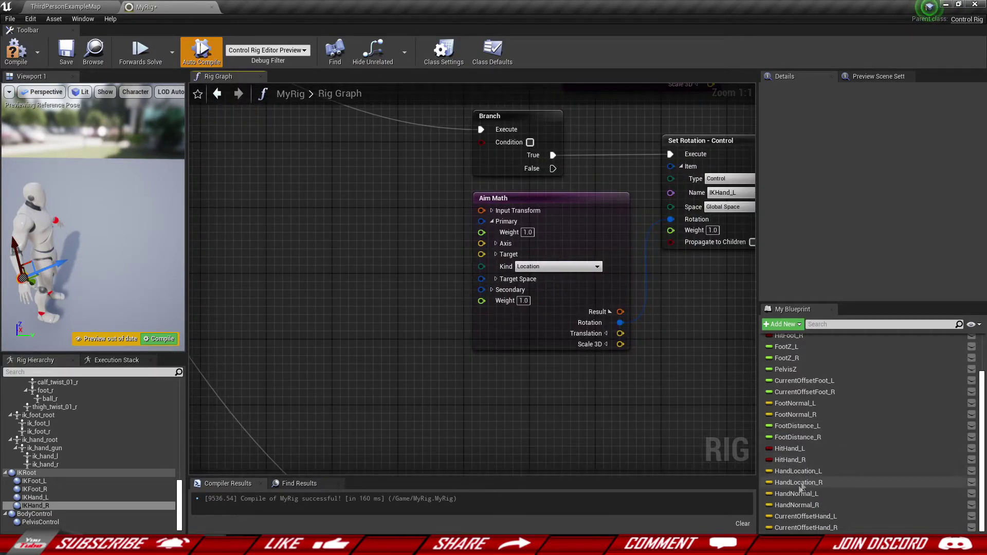
{"action": "left_click", "coordinate": [796, 494]}
{"action": "left_click_drag", "start_coordinate": [801, 494], "coordinate": [486, 254]}
{"action": "left_click", "coordinate": [348, 211]}
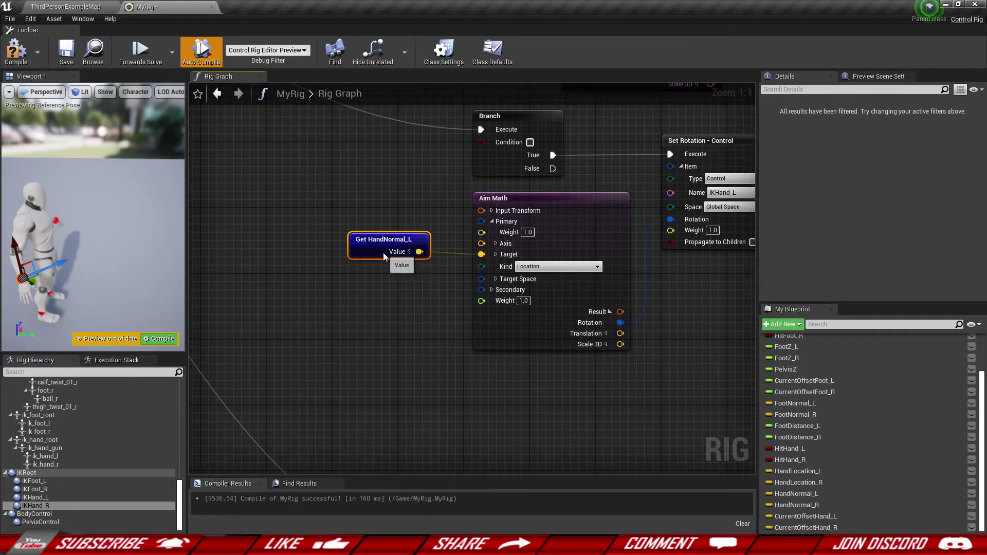
- Set the IKHand_L Aim Math's primary axis to X 0.0, Y 1.0, Z 0.0 and compile the rig
{"action": "left_click", "coordinate": [495, 243]}
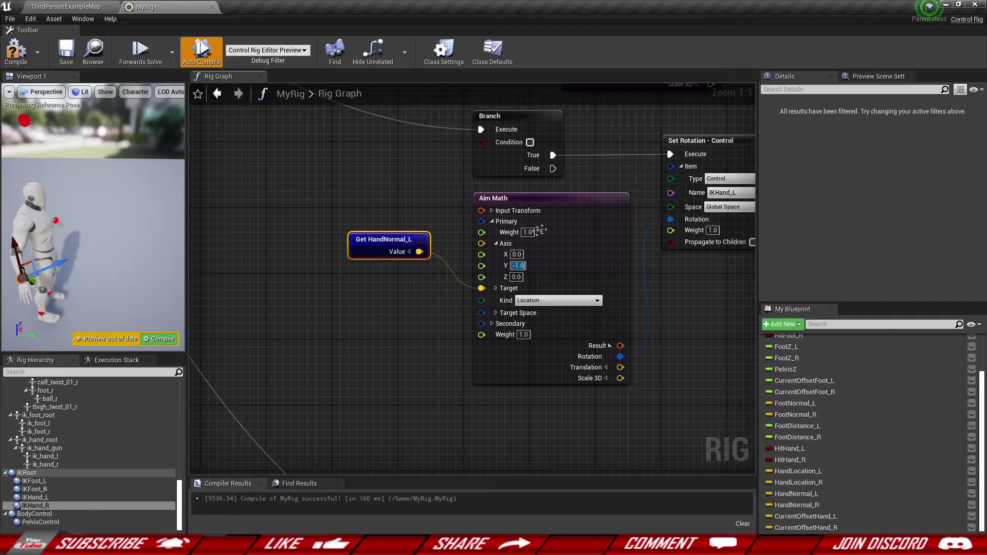
{"action": "left_click_drag", "start_coordinate": [354, 240], "coordinate": [356, 273]}
{"action": "left_click", "coordinate": [377, 322]}
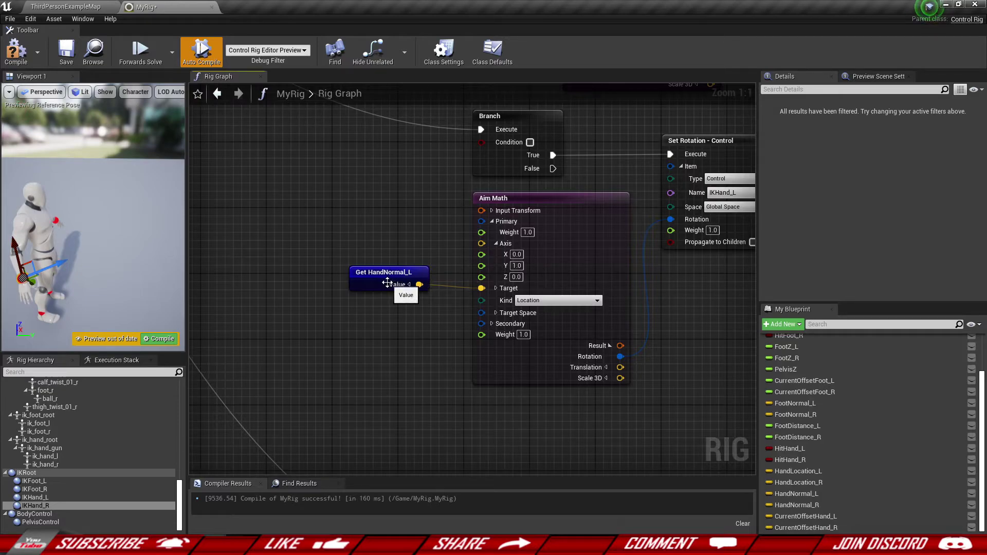
{"action": "right_click_drag", "start_coordinate": [452, 353], "coordinate": [425, 337]}
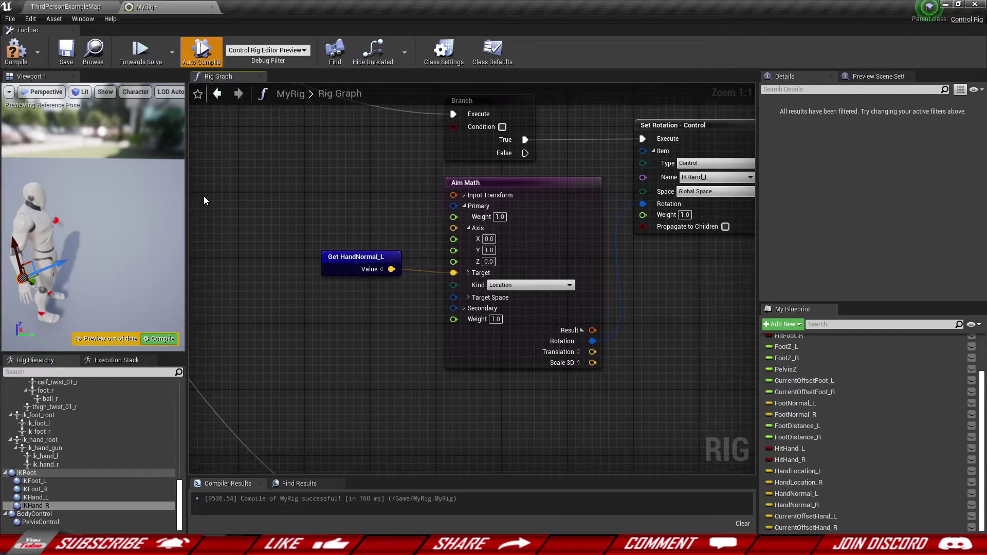
{"action": "left_click", "coordinate": [16, 53]}
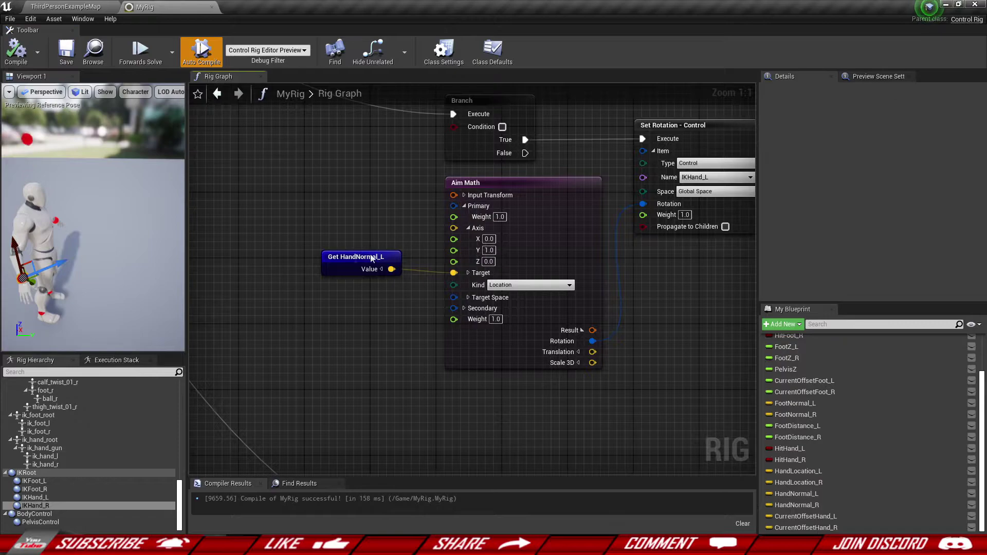
- Expand the IKHand_L Aim Math's secondary settings and set the secondary axis to X 0.0, Y 0.0, Z 1.0
{"action": "mouse_move", "coordinate": [107, 271]}
{"action": "right_mouse_down"}
{"action": "mouse_move", "coordinate": [26, 279]}
{"action": "mouse_move", "coordinate": [121, 261]}
{"action": "right_mouse_up"}
{"action": "left_click", "coordinate": [539, 251]}
{"action": "left_click", "coordinate": [378, 331]}
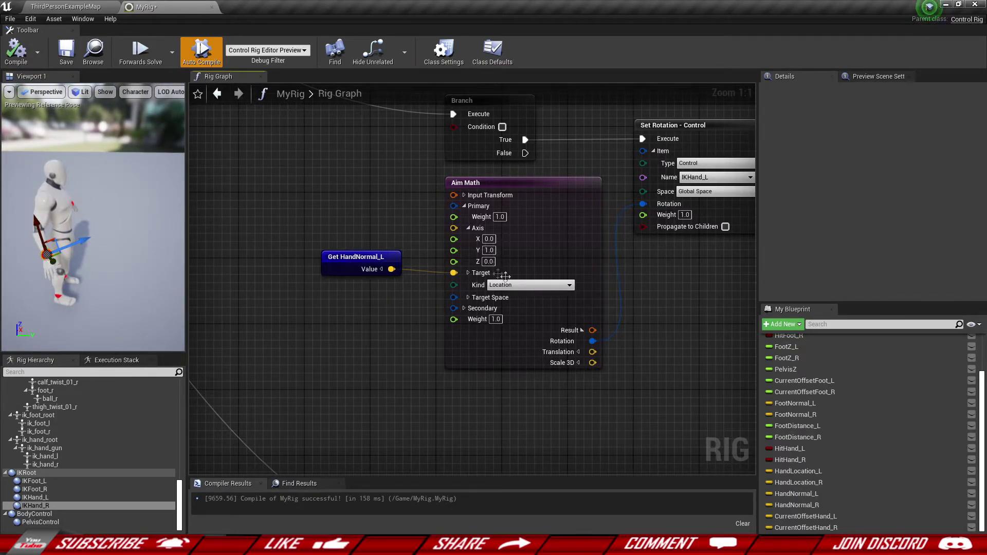
{"action": "right_click_drag", "start_coordinate": [493, 293], "coordinate": [480, 260]}
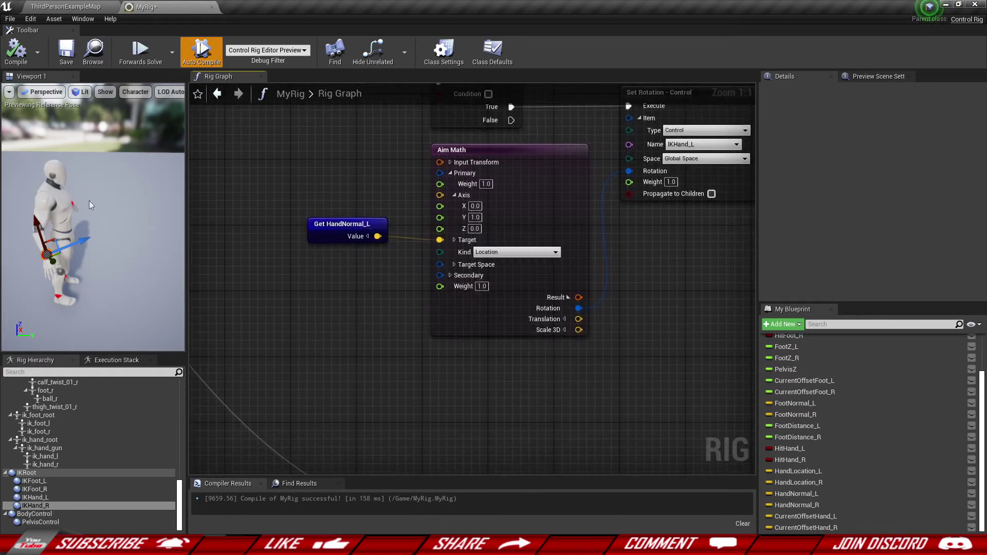
{"action": "right_click_drag", "start_coordinate": [352, 303], "coordinate": [354, 255]}
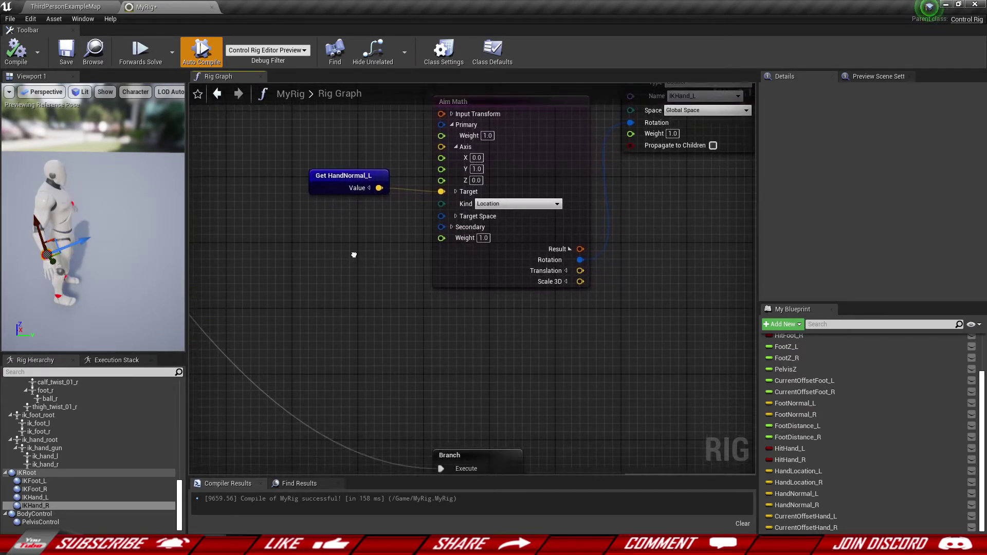
{"action": "left_click", "coordinate": [452, 227]}
{"action": "right_click_drag", "start_coordinate": [394, 303], "coordinate": [378, 287]}
{"action": "left_click", "coordinate": [440, 243]}
{"action": "left_click", "coordinate": [441, 233]}
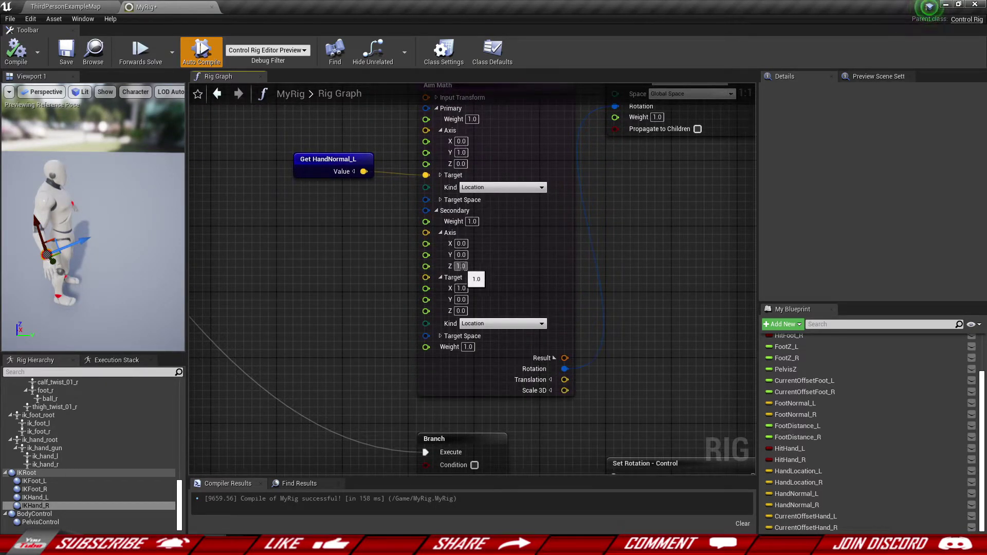
{"action": "left_click", "coordinate": [455, 270]}
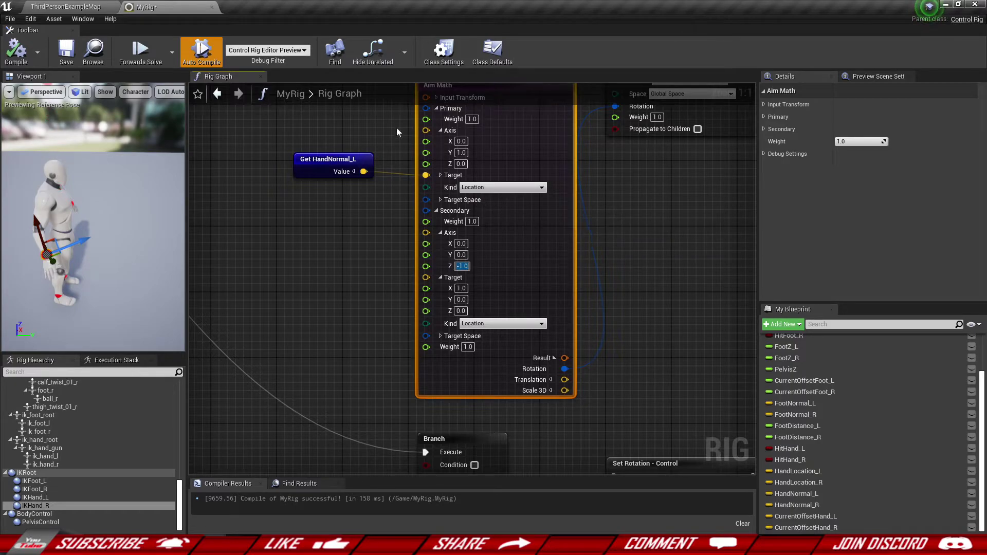
{"action": "right_click_drag", "start_coordinate": [647, 231], "coordinate": [638, 268]}
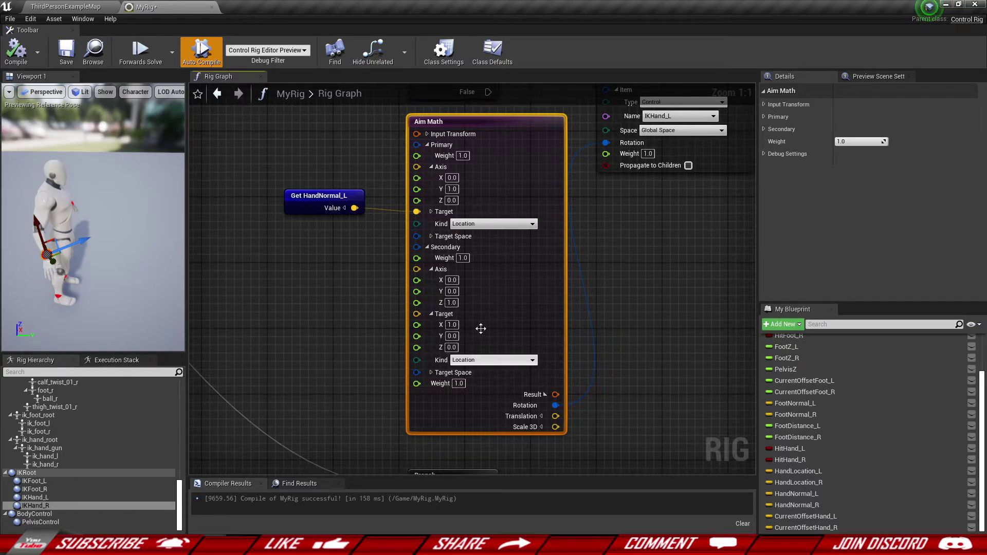
- Duplicate the Aim Math node below the IKHand_R Branch and connect its Rotation to the IKHand_R Set Rotation
{"action": "scroll", "coordinate": [516, 334], "scroll_direction": "down", "scroll_amount": 1}
{"action": "right_click_drag", "start_coordinate": [632, 375], "coordinate": [628, 304]}
{"action": "scroll", "coordinate": [637, 221], "scroll_direction": "down", "scroll_amount": 2}
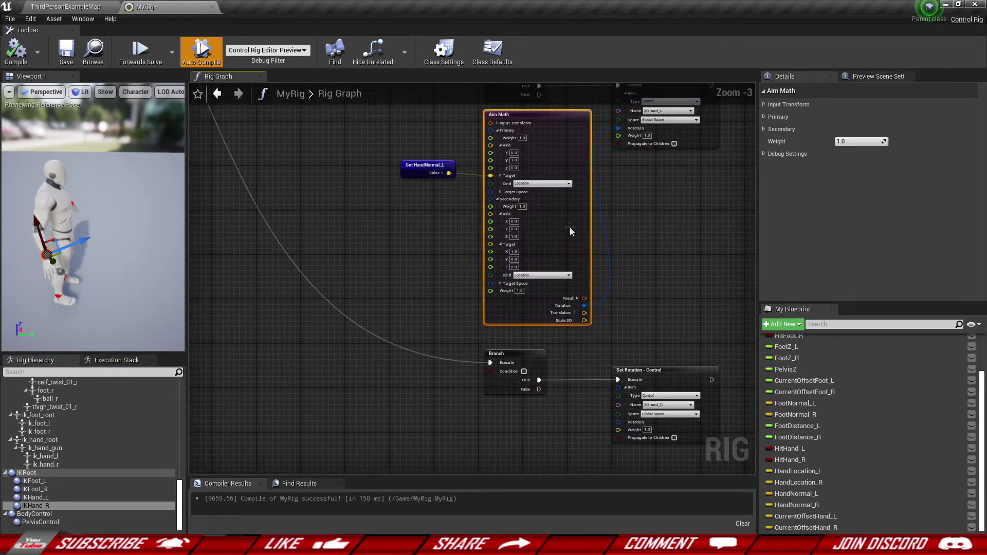
{"action": "right_click_drag", "start_coordinate": [632, 257], "coordinate": [616, 169]}
{"action": "key", "text": "ctrl+v"}
{"action": "left_click_drag", "start_coordinate": [559, 372], "coordinate": [544, 335]}
{"action": "right_click_drag", "start_coordinate": [545, 335], "coordinate": [475, 183]}
{"action": "left_click_drag", "start_coordinate": [499, 358], "coordinate": [535, 181]}
- Set the copied Aim Math's primary axis Y to -1.0 and its secondary axis Z to -1.0
{"action": "scroll", "coordinate": [416, 208], "scroll_direction": "up", "scroll_amount": 3}
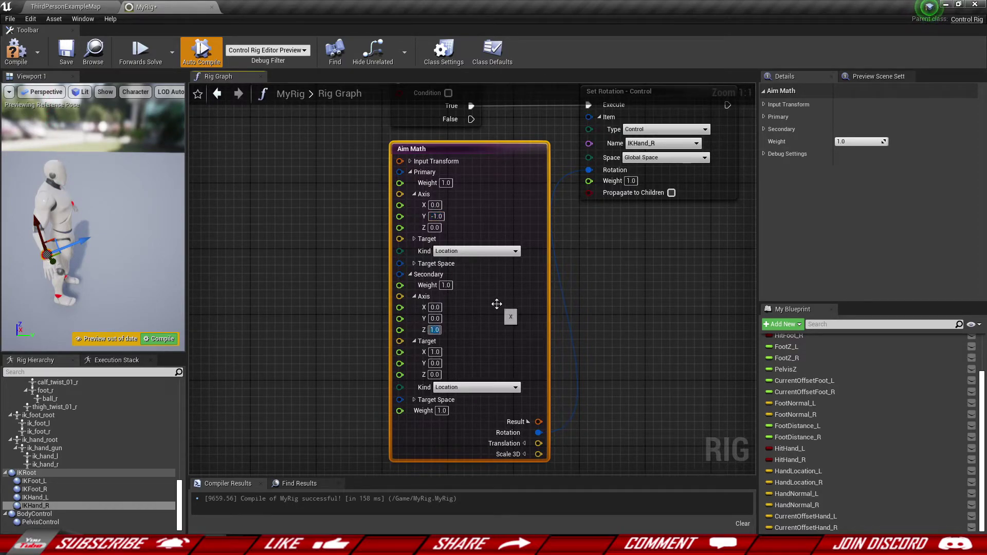
{"action": "key", "text": "Tab"}
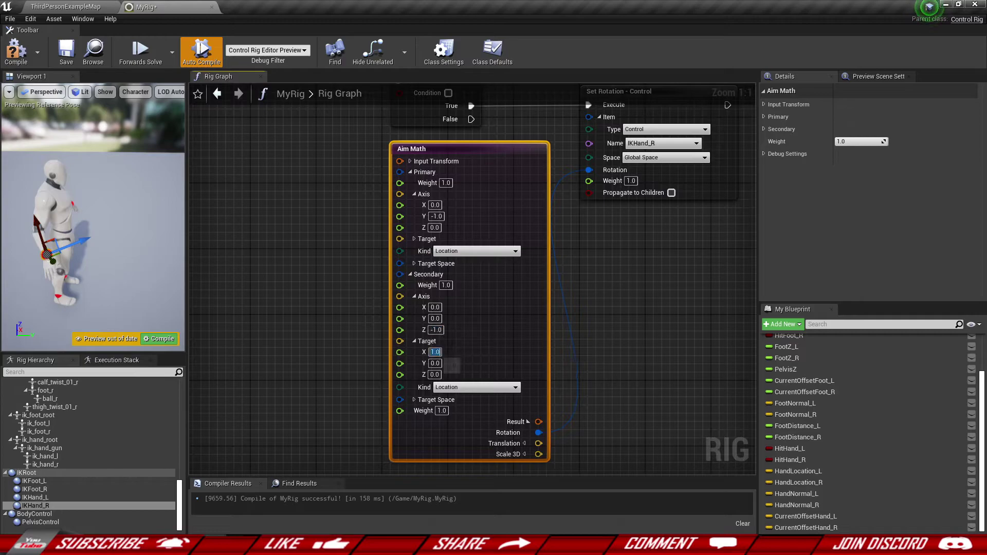
- Set the copied Aim Math's secondary target X to -1.0 and feed its primary target from a HandNormal_R getter
{"action": "left_click", "coordinate": [299, 211]}
{"action": "right_click_drag", "start_coordinate": [299, 212], "coordinate": [334, 272]}
{"action": "left_click_drag", "start_coordinate": [796, 505], "coordinate": [318, 280]}
{"action": "left_click", "coordinate": [339, 298]}
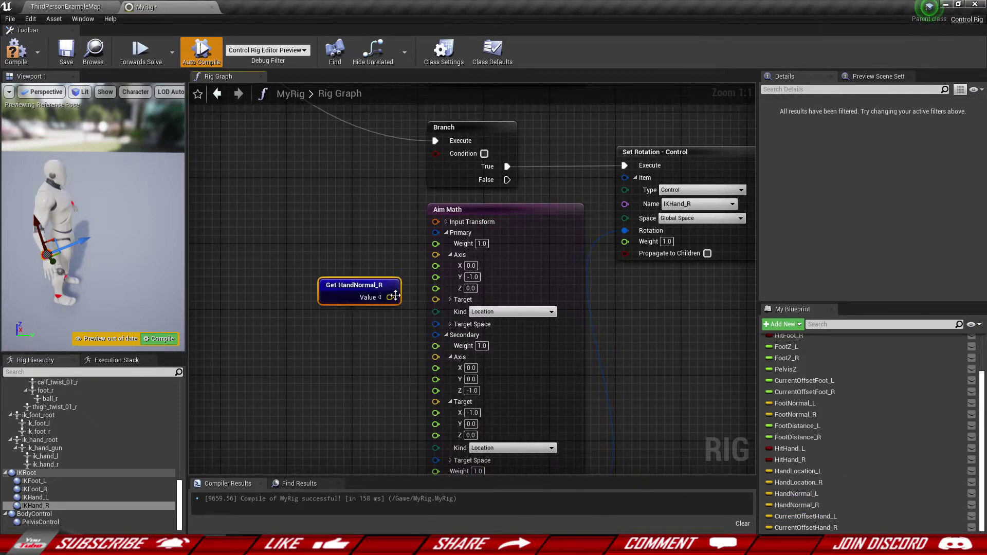
{"action": "left_click_drag", "start_coordinate": [390, 298], "coordinate": [437, 299]}
- Add a HitHand_R getter and connect it to the Condition of the IKHand_R Branch
{"action": "right_click_drag", "start_coordinate": [350, 329], "coordinate": [384, 403]}
{"action": "left_click", "coordinate": [494, 202]}
{"action": "left_click_drag", "start_coordinate": [785, 460], "coordinate": [473, 230]}
{"action": "left_click", "coordinate": [362, 227]}
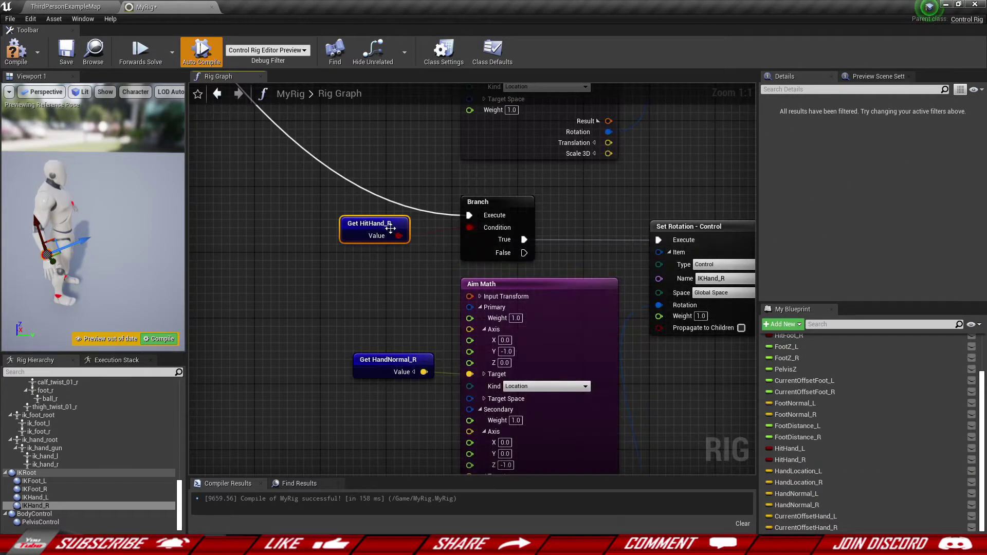
{"action": "scroll", "coordinate": [403, 295], "scroll_direction": "down", "scroll_amount": 1}
{"action": "right_click_drag", "start_coordinate": [403, 295], "coordinate": [371, 203]}
{"action": "scroll", "coordinate": [366, 269], "scroll_direction": "down", "scroll_amount": 1}
{"action": "scroll", "coordinate": [364, 268], "scroll_direction": "up", "scroll_amount": 1}
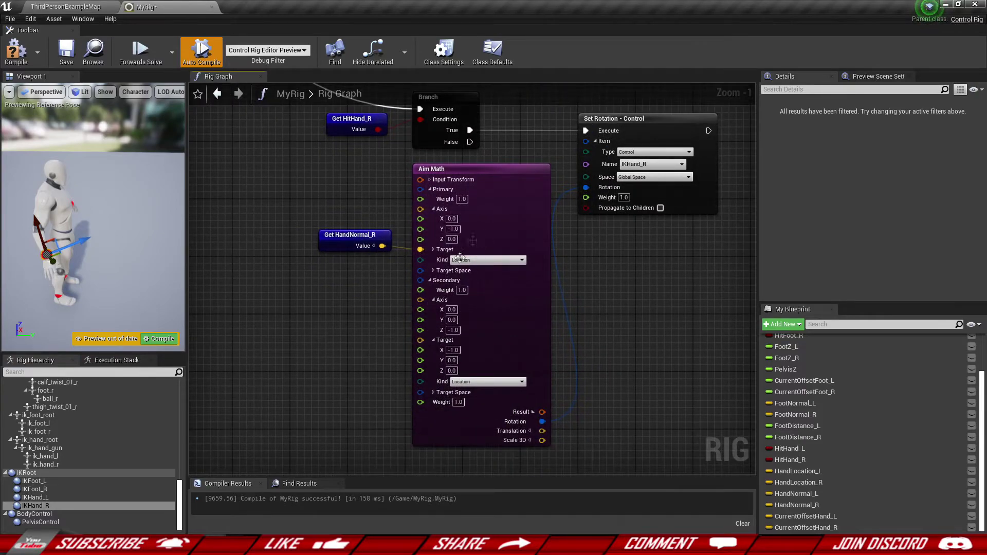
- Add a HitHand_L getter and connect it to the Condition of the IKHand_L Branch
{"action": "right_click_drag", "start_coordinate": [616, 248], "coordinate": [656, 473]}
{"action": "right_click_drag", "start_coordinate": [677, 136], "coordinate": [590, 302]}
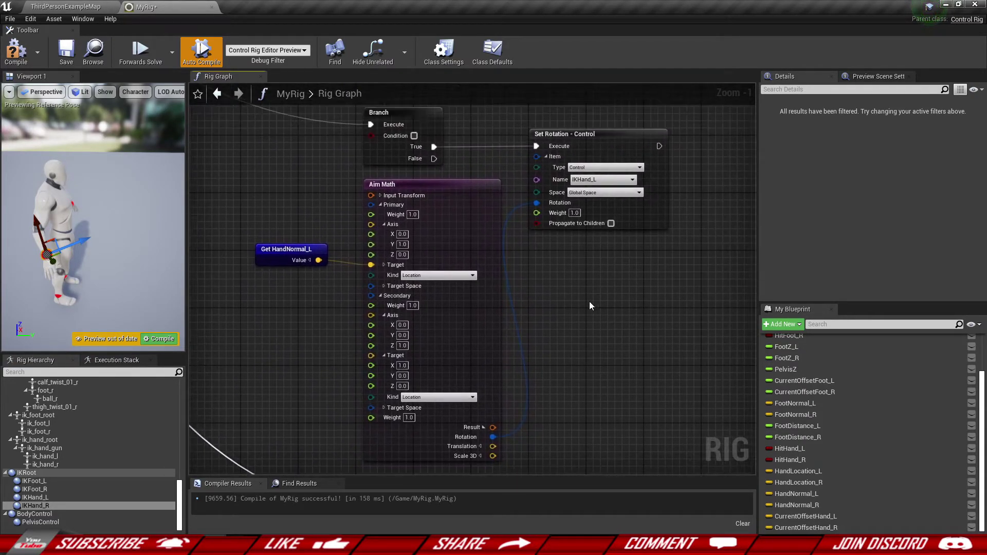
{"action": "left_click", "coordinate": [789, 449]}
{"action": "left_click_drag", "start_coordinate": [277, 146], "coordinate": [375, 136]}
{"action": "left_click_drag", "start_coordinate": [318, 147], "coordinate": [304, 141]}
{"action": "mouse_move", "coordinate": [237, 134]}
{"action": "left_mouse_down"}
{"action": "mouse_move", "coordinate": [329, 165]}
{"action": "mouse_move", "coordinate": [242, 119]}
{"action": "mouse_move", "coordinate": [322, 169]}
{"action": "left_mouse_up"}
{"action": "left_click", "coordinate": [326, 180]}
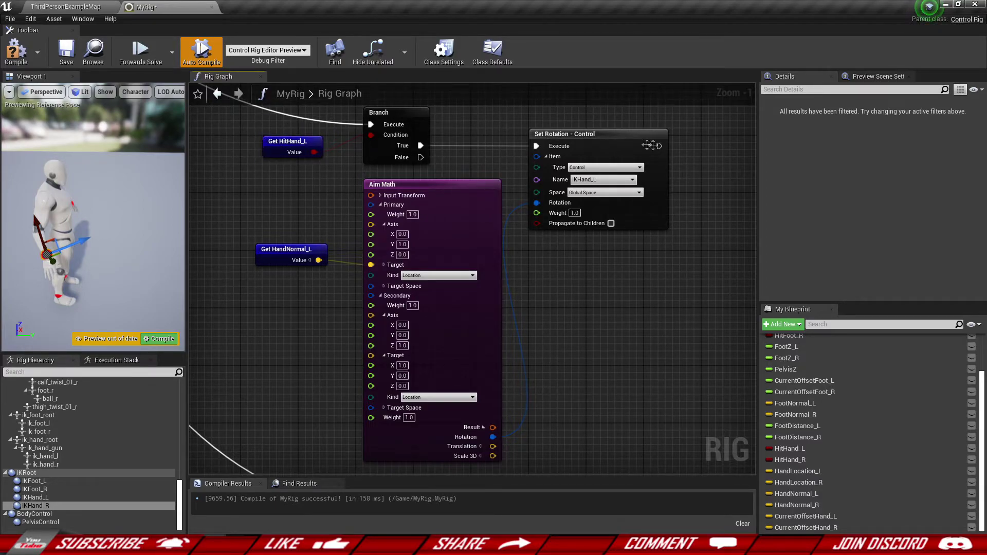
{"action": "left_click", "coordinate": [652, 153]}
- Locate the Fullbody IK node in the rig graph, then compile and save MyRig
{"action": "right_click_drag", "start_coordinate": [563, 390], "coordinate": [591, 98]}
{"action": "left_click_drag", "start_coordinate": [295, 254], "coordinate": [344, 367]}
{"action": "left_click", "coordinate": [624, 234]}
{"action": "scroll", "coordinate": [632, 311], "scroll_direction": "down", "scroll_amount": 1}
{"action": "left_click", "coordinate": [615, 356]}
{"action": "scroll", "coordinate": [614, 356], "scroll_direction": "down", "scroll_amount": 3}
{"action": "right_click_drag", "start_coordinate": [615, 356], "coordinate": [623, 448]}
{"action": "right_click_drag", "start_coordinate": [444, 272], "coordinate": [540, 267]}
{"action": "scroll", "coordinate": [452, 329], "scroll_direction": "down", "scroll_amount": 2}
{"action": "scroll", "coordinate": [446, 352], "scroll_direction": "down", "scroll_amount": 2}
{"action": "scroll", "coordinate": [362, 295], "scroll_direction": "up", "scroll_amount": 9}
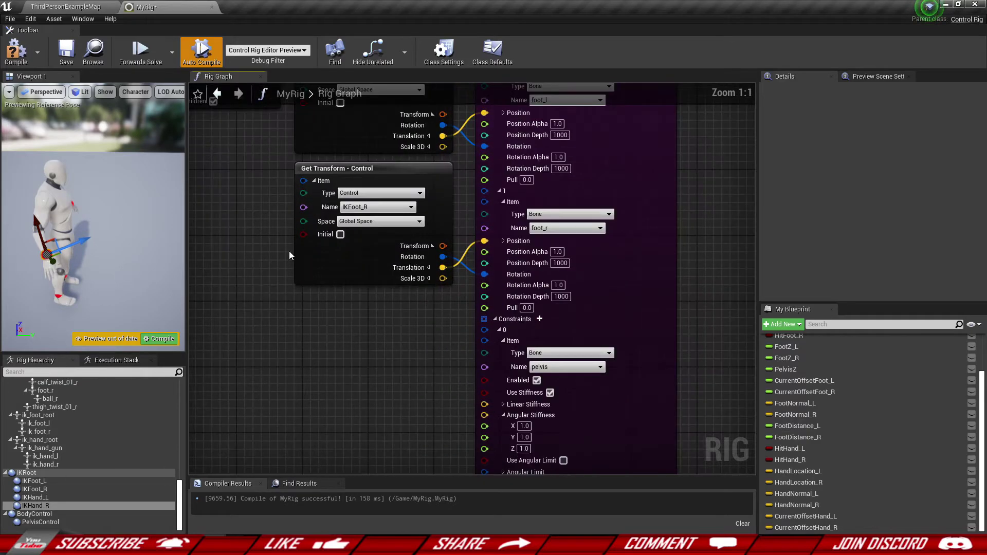
{"action": "right_click_drag", "start_coordinate": [289, 251], "coordinate": [241, 428]}
{"action": "right_click_drag", "start_coordinate": [671, 323], "coordinate": [632, 231]}
{"action": "scroll", "coordinate": [632, 230], "scroll_direction": "down", "scroll_amount": 3}
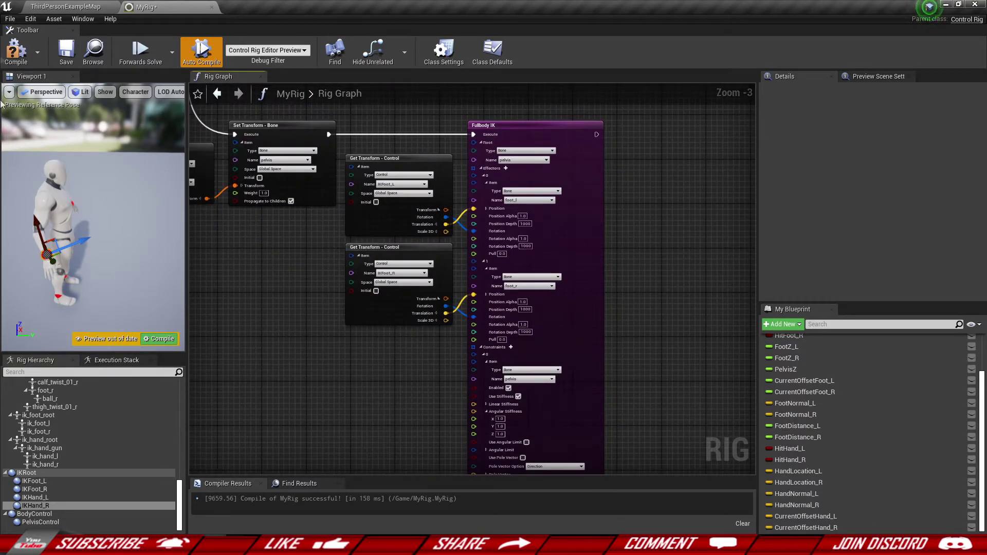
{"action": "left_click", "coordinate": [66, 53]}
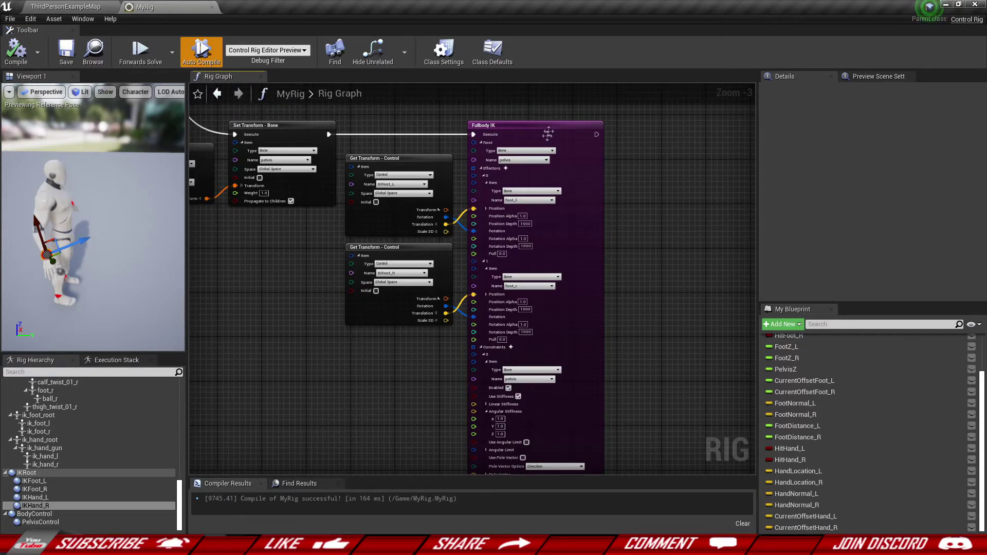
- Add two effectors to the Fullbody IK node and set effector 2's bone to hand_l
{"action": "scroll", "coordinate": [520, 150], "scroll_direction": "up", "scroll_amount": 3}
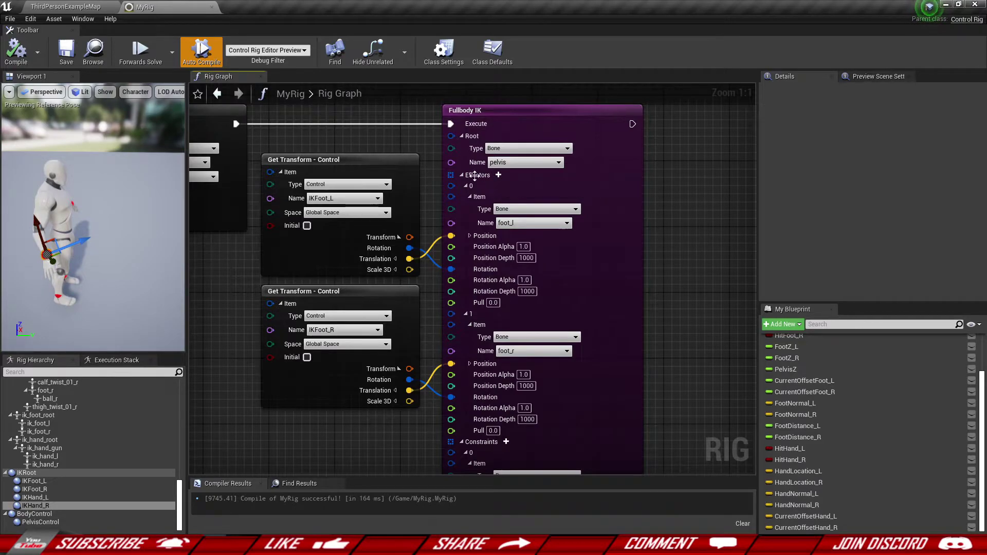
{"action": "left_click", "coordinate": [498, 175]}
{"action": "right_click_drag", "start_coordinate": [699, 388], "coordinate": [670, 206]}
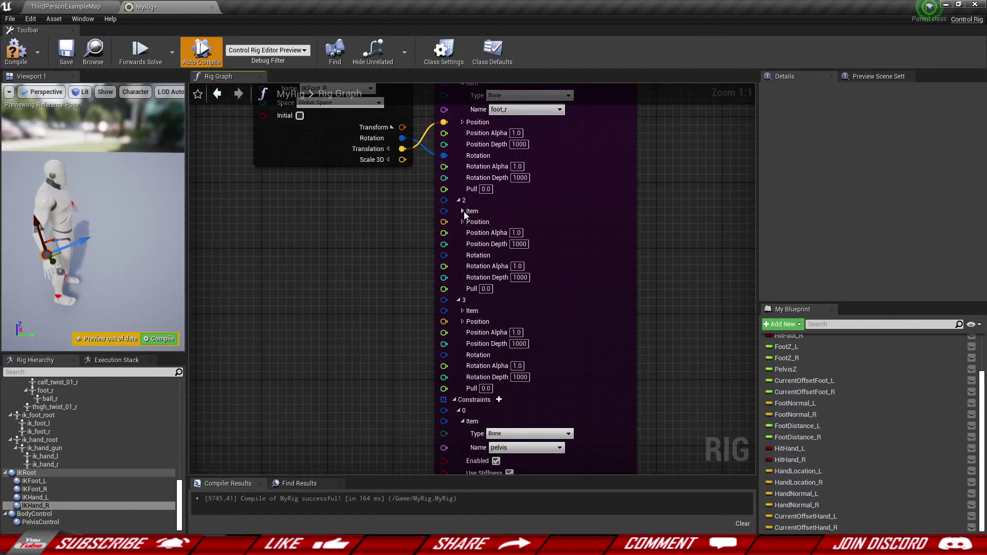
{"action": "left_click", "coordinate": [462, 211]}
{"action": "left_click", "coordinate": [505, 237]}
{"action": "type", "text": "ha"}
{"action": "left_click", "coordinate": [506, 257]}
- Set the bone of Fullbody IK effector 3 to hand_r and compile the rig
{"action": "right_click_drag", "start_coordinate": [656, 302], "coordinate": [649, 257]}
{"action": "left_click", "coordinate": [455, 294]}
{"action": "left_click", "coordinate": [518, 321]}
{"action": "type", "text": "ha"}
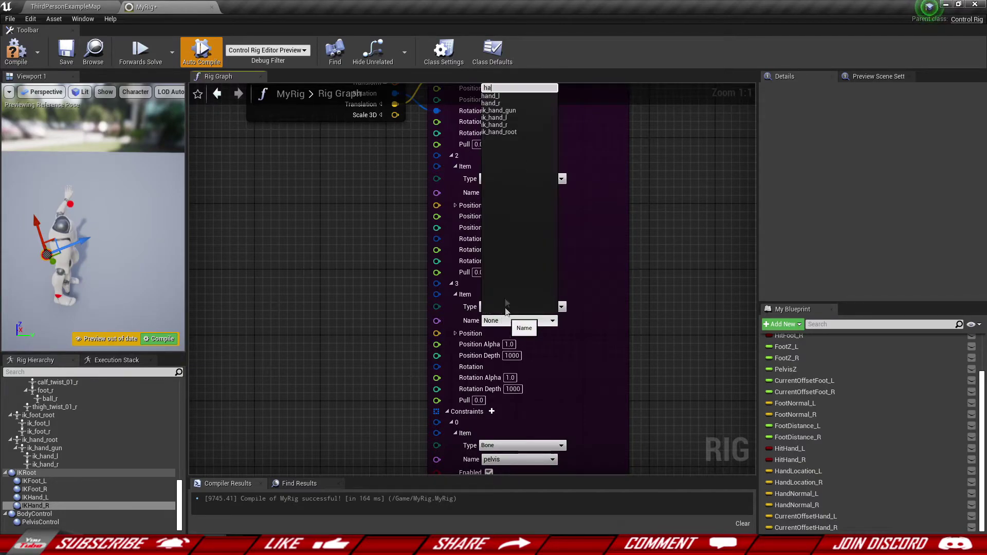
{"action": "left_click", "coordinate": [504, 104]}
{"action": "right_click_drag", "start_coordinate": [145, 261], "coordinate": [66, 248]}
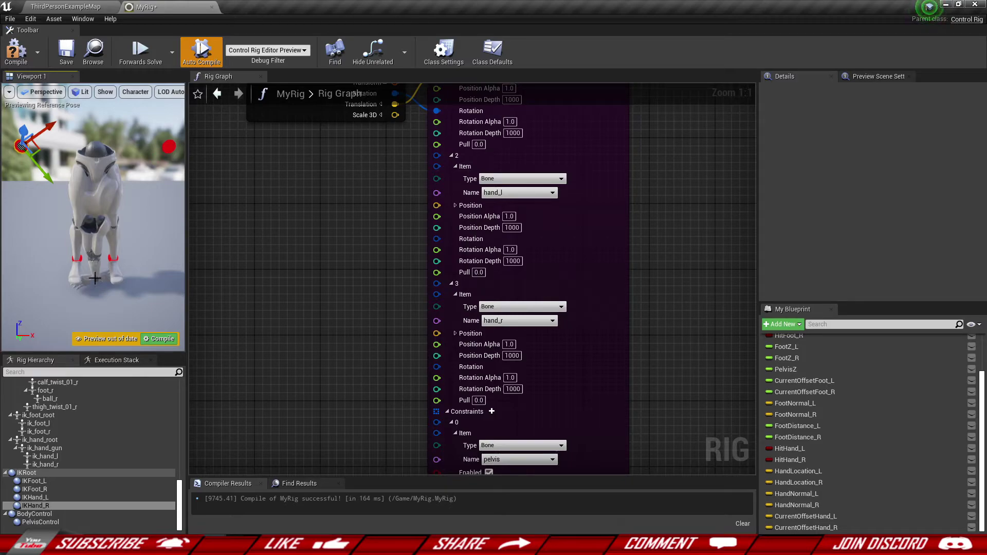
{"action": "left_click", "coordinate": [16, 52]}
- Add a Get Control node for IKHand_L and connect its Translation and Rotation to the hand_l effector's Position and Rotation
{"action": "scroll", "coordinate": [332, 262], "scroll_direction": "down", "scroll_amount": 5}
{"action": "scroll", "coordinate": [332, 261], "scroll_direction": "up", "scroll_amount": 3}
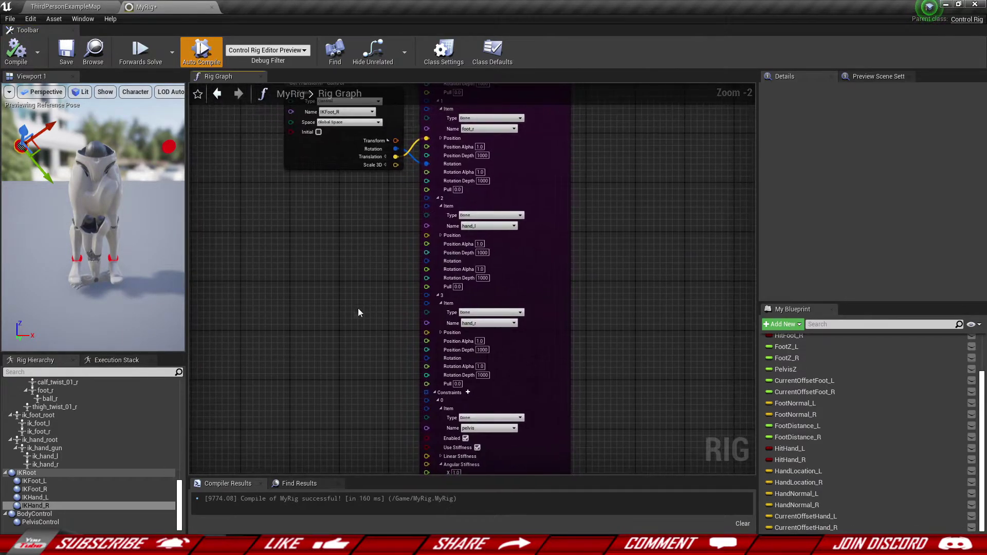
{"action": "left_click_drag", "start_coordinate": [59, 497], "coordinate": [233, 456]}
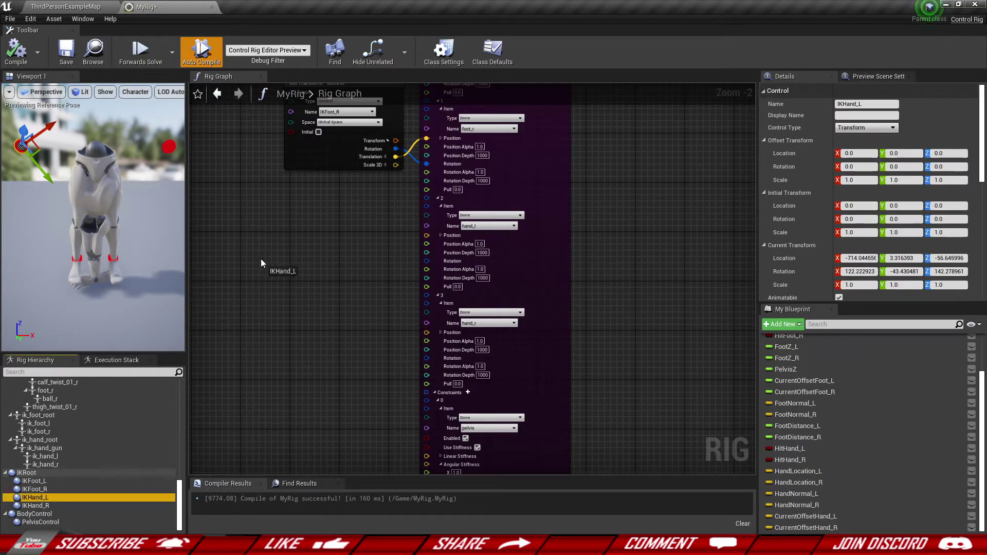
{"action": "left_click_drag", "start_coordinate": [261, 259], "coordinate": [261, 260]}
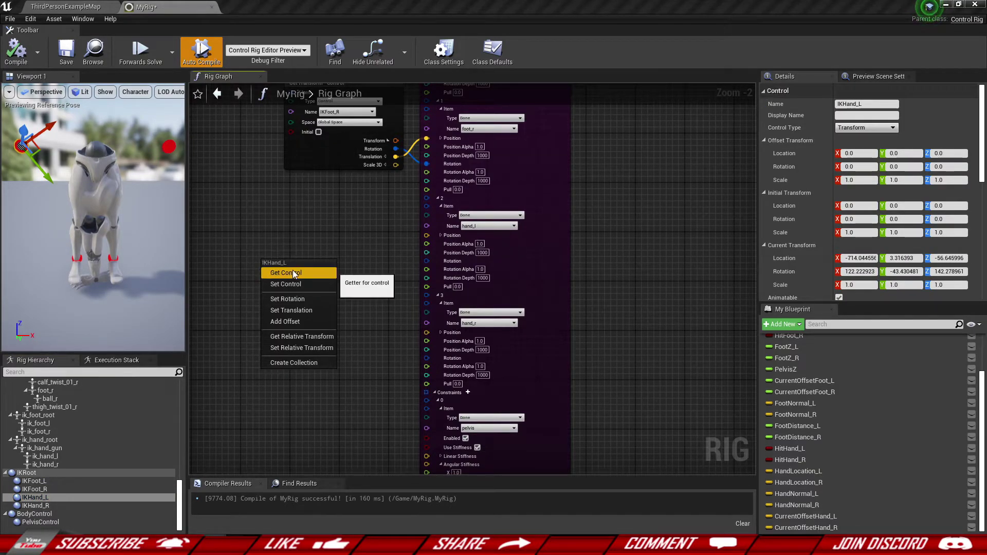
{"action": "left_click", "coordinate": [298, 273]}
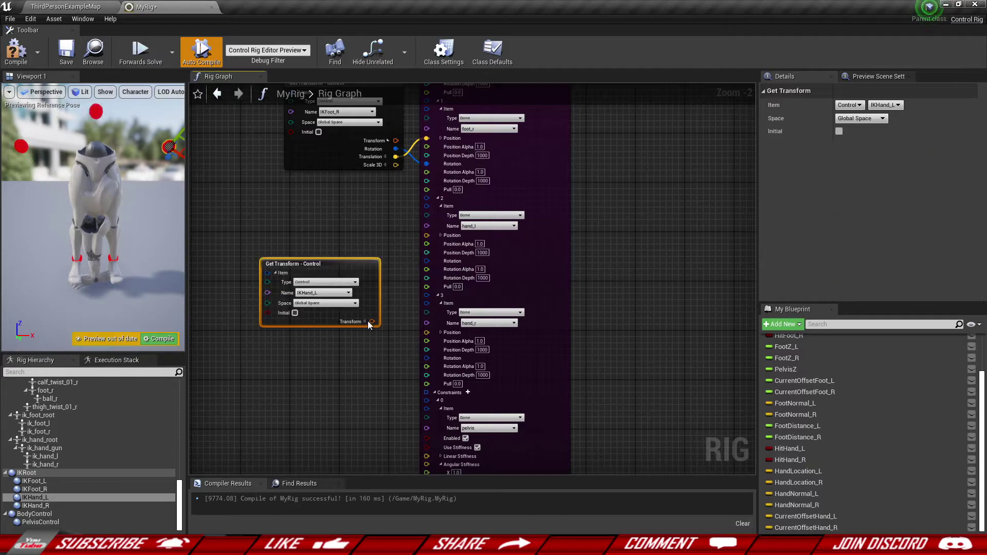
{"action": "left_click_drag", "start_coordinate": [370, 313], "coordinate": [440, 252]}
{"action": "scroll", "coordinate": [398, 289], "scroll_direction": "up", "scroll_amount": 2}
{"action": "left_click_drag", "start_coordinate": [386, 280], "coordinate": [439, 218]}
{"action": "left_click_drag", "start_coordinate": [320, 271], "coordinate": [328, 240]}
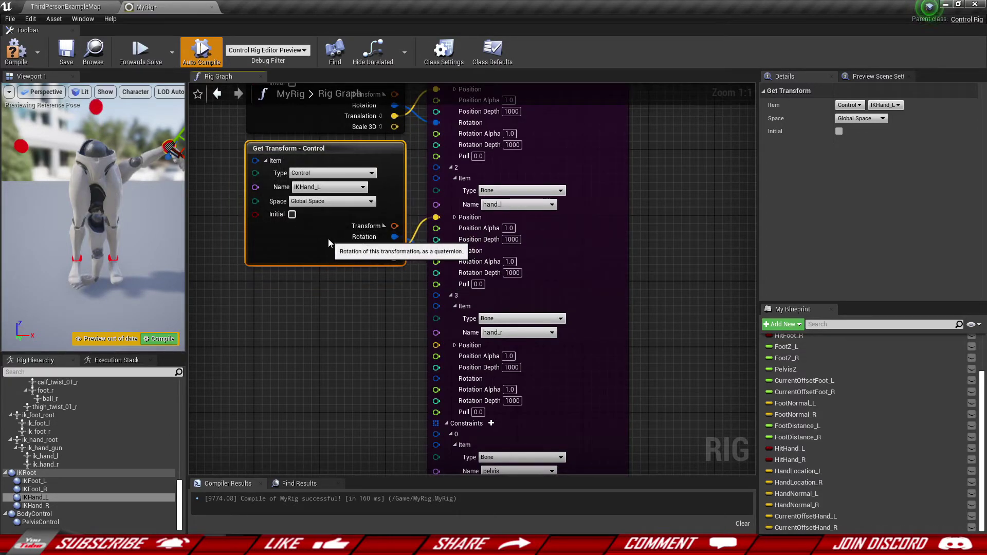
- Add a Get Control node for IKHand_R, connect its Translation and Rotation to the hand_r effector, then compile and save
{"action": "right_click_drag", "start_coordinate": [288, 327], "coordinate": [276, 286]}
{"action": "left_click_drag", "start_coordinate": [35, 506], "coordinate": [240, 293]}
{"action": "left_click", "coordinate": [253, 304]}
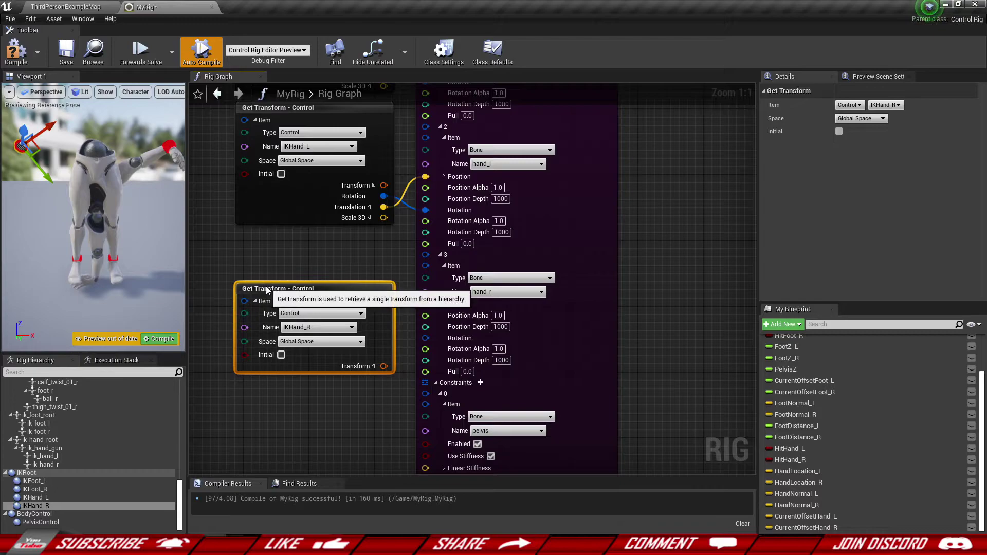
{"action": "left_click_drag", "start_coordinate": [384, 377], "coordinate": [426, 337]}
{"action": "left_click_drag", "start_coordinate": [426, 313], "coordinate": [426, 304]}
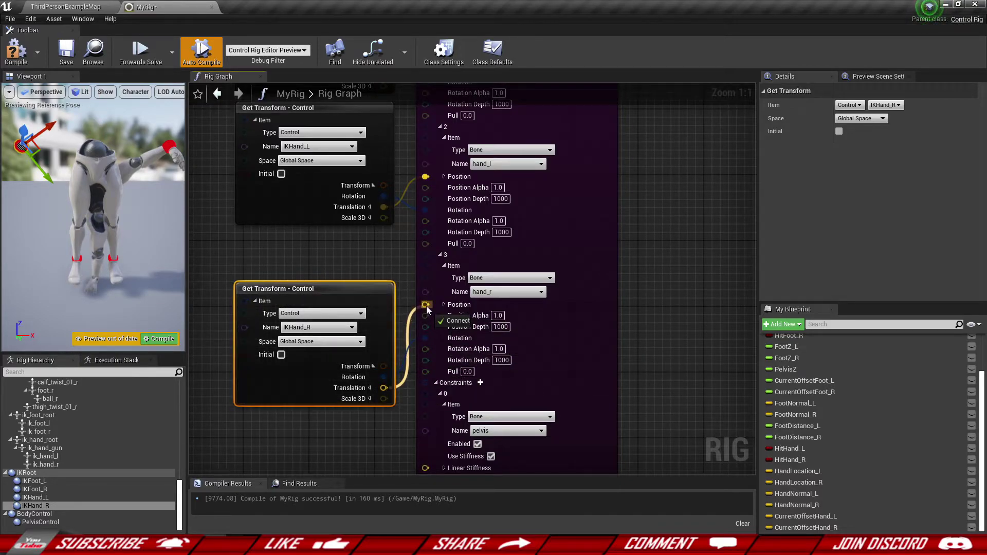
{"action": "left_click_drag", "start_coordinate": [305, 378], "coordinate": [313, 336]}
{"action": "scroll", "coordinate": [298, 357], "scroll_direction": "down", "scroll_amount": 2}
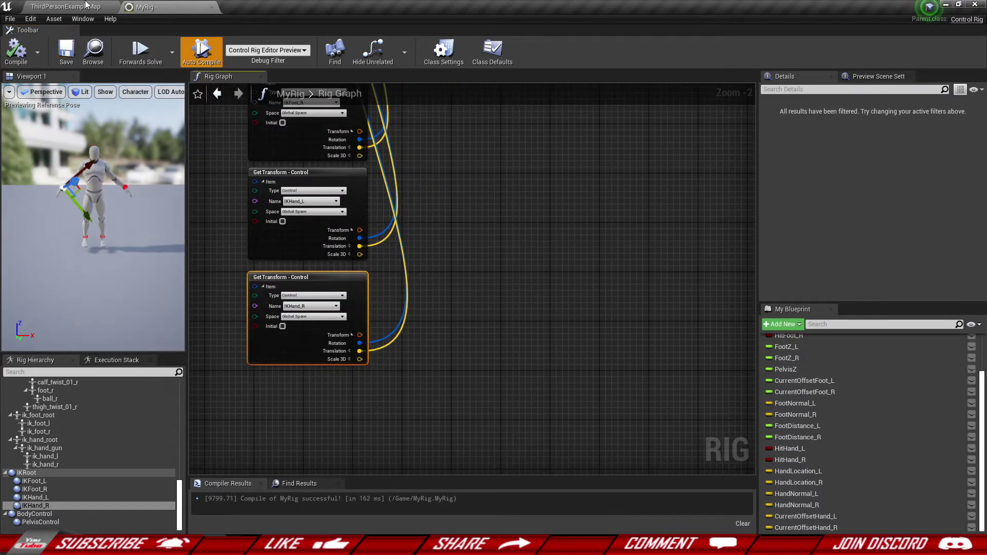
- Play the ThirdPersonExampleMap level and move the character up to and along the wall to check the hand placement
{"action": "scroll", "coordinate": [496, 220], "scroll_direction": "down", "scroll_amount": 8}
{"action": "right_click_drag", "start_coordinate": [495, 221], "coordinate": [389, 440]}
{"action": "scroll", "coordinate": [363, 380], "scroll_direction": "down", "scroll_amount": 2}
{"action": "right_click_drag", "start_coordinate": [384, 307], "coordinate": [397, 361]}
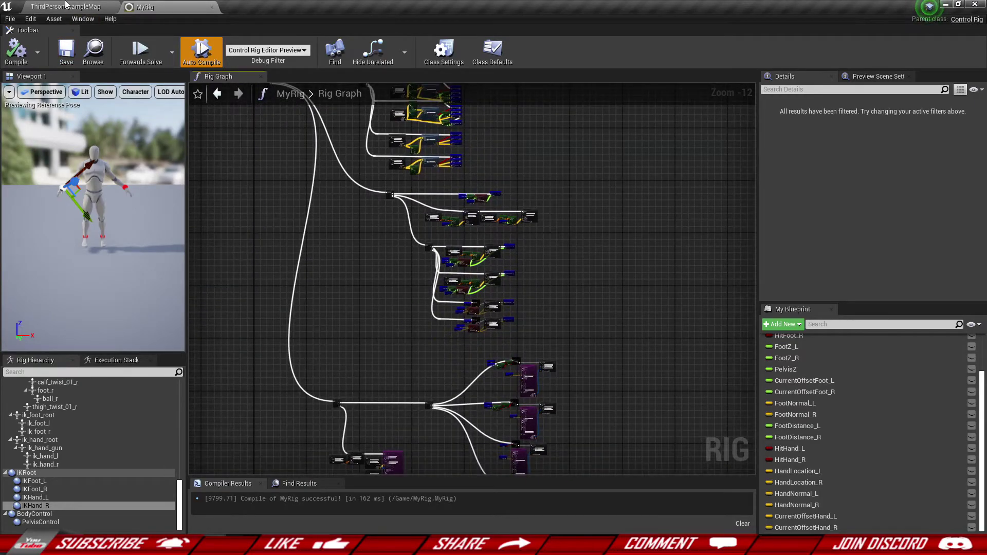
{"action": "left_click", "coordinate": [66, 5]}
{"action": "left_click", "coordinate": [628, 35]}
{"action": "key", "text": "w"}
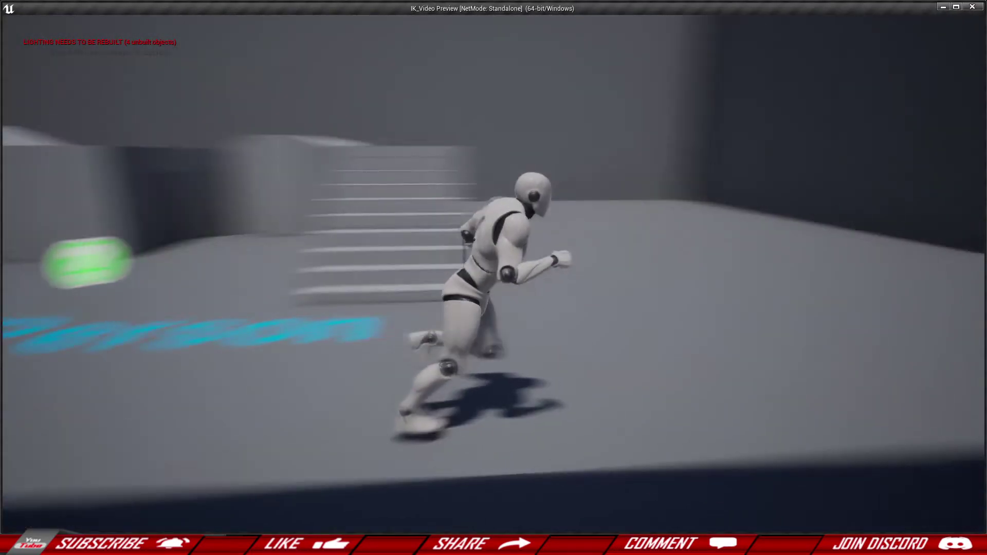
{"action": "key", "text": "d"}
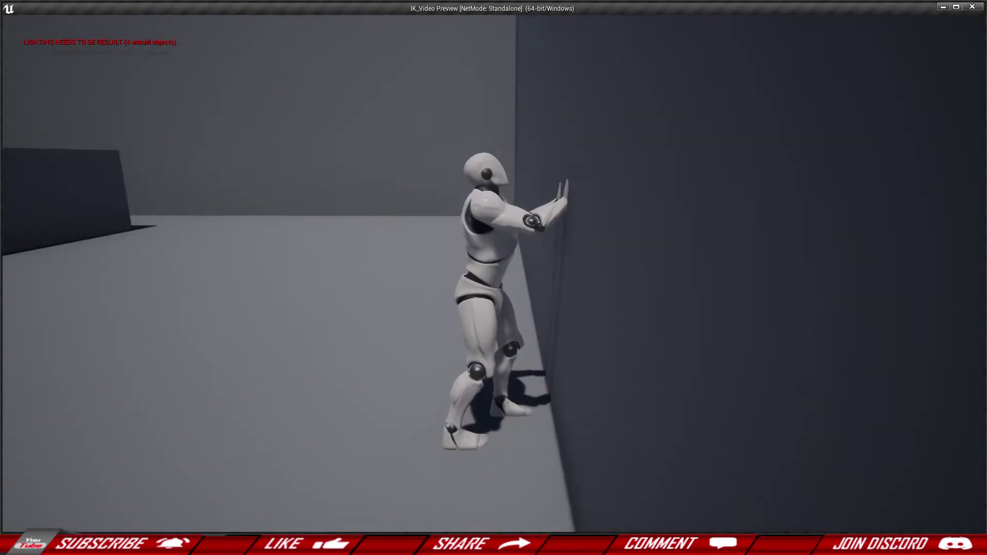
{"action": "key", "text": "a"}
{"action": "key", "text": "d"}
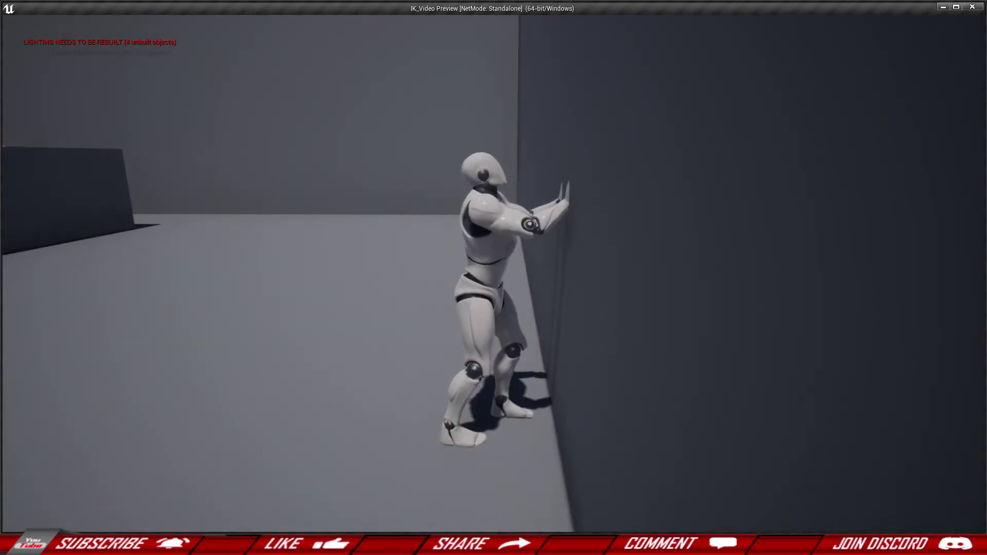
{"action": "key", "text": "a"}
{"action": "key", "text": "d"}
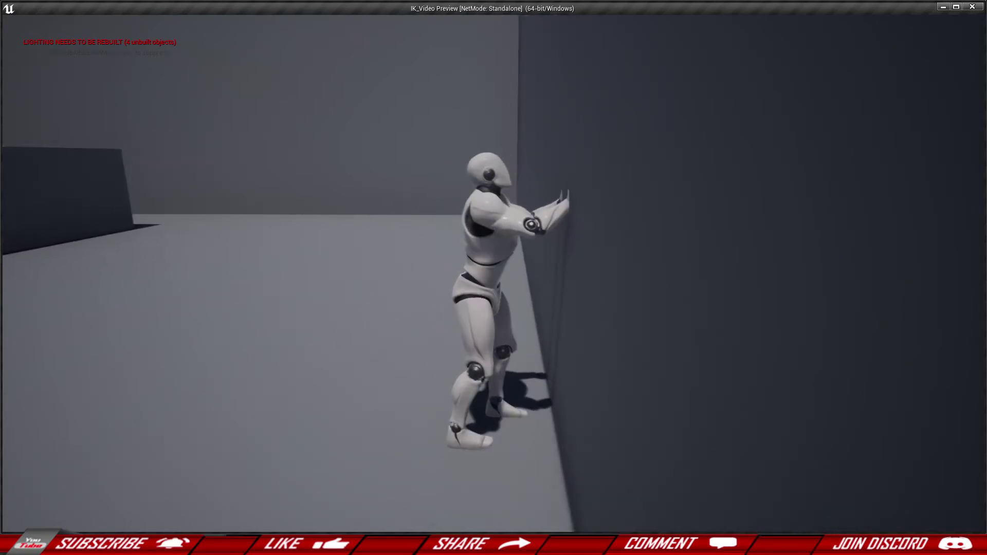
{"action": "key", "text": "a"}
{"action": "key", "text": "d"}
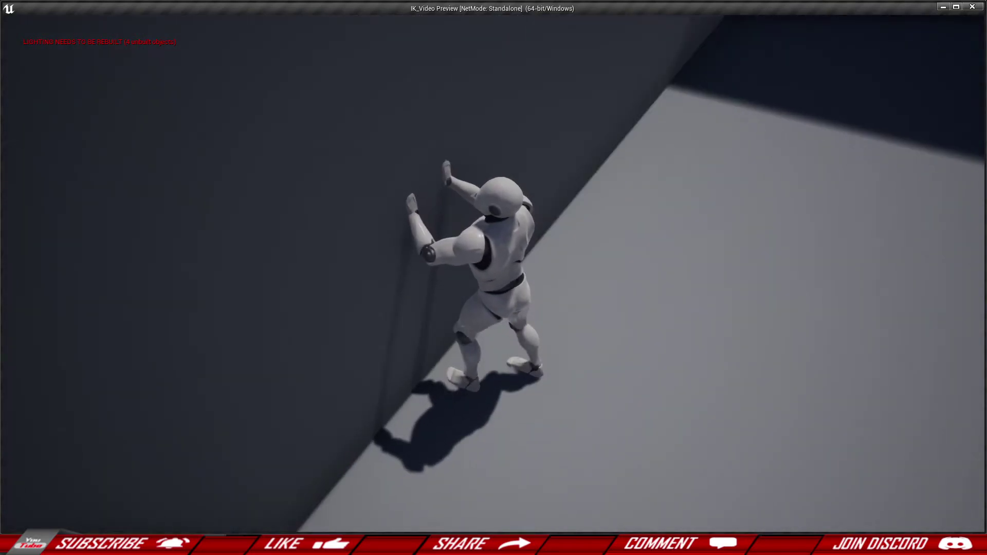
- Run the character alongside the large box to check the hand alignment on another surface
{"action": "key", "text": "w"}
{"action": "key", "text": "w"}
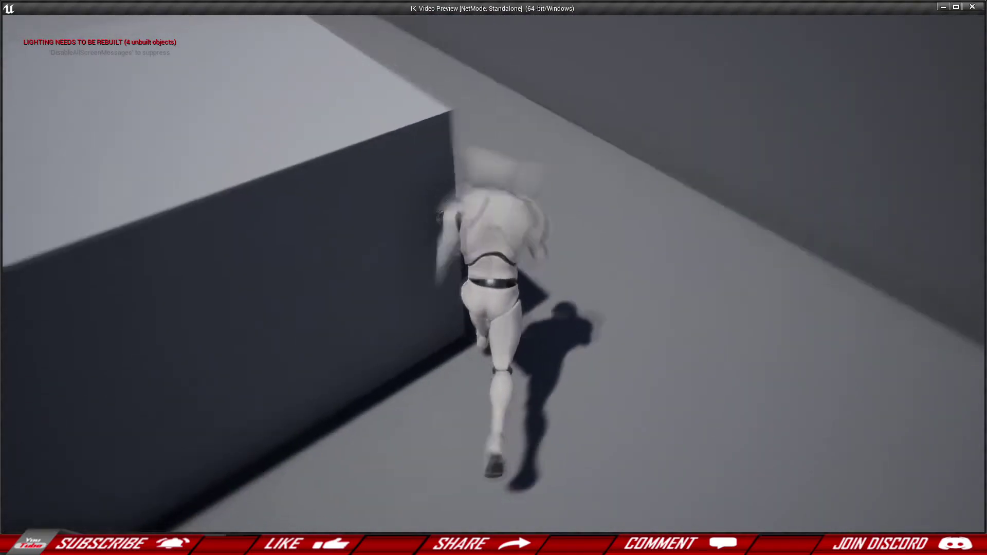
{"action": "key", "text": "w"}
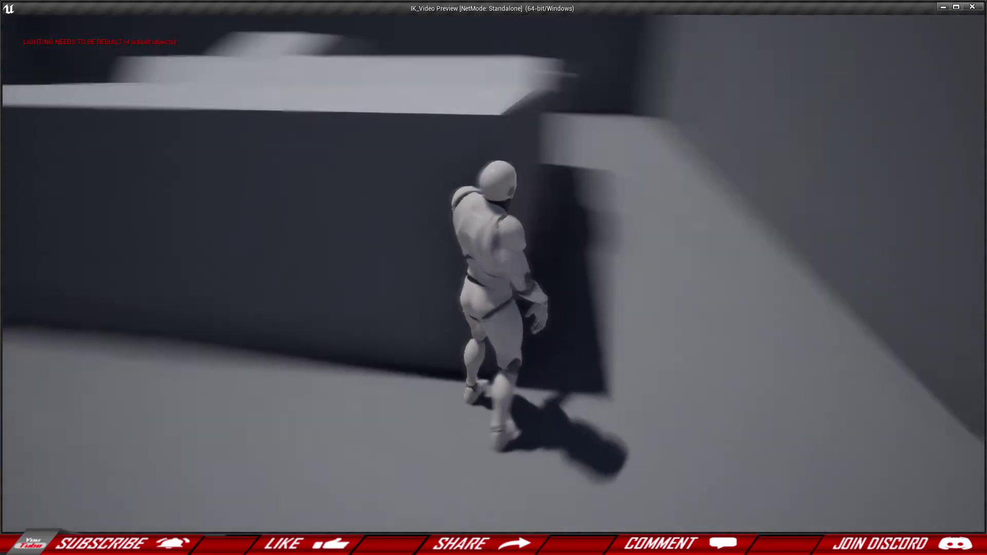
{"action": "key", "text": "w"}
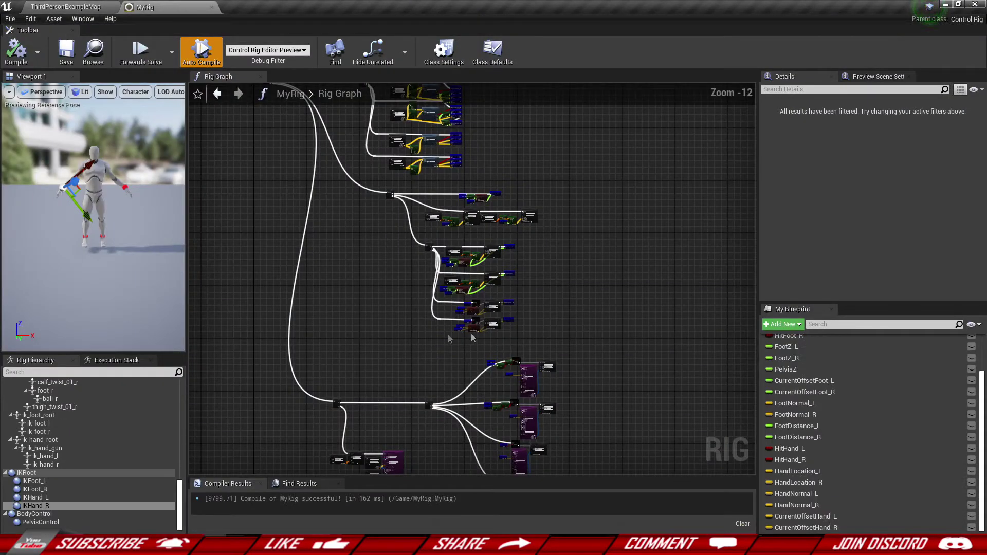
- Examine the Add node that offsets the right foot trace's hit height before Set FootZ_R in MyRig
{"action": "scroll", "coordinate": [471, 333], "scroll_direction": "up", "scroll_amount": 10}
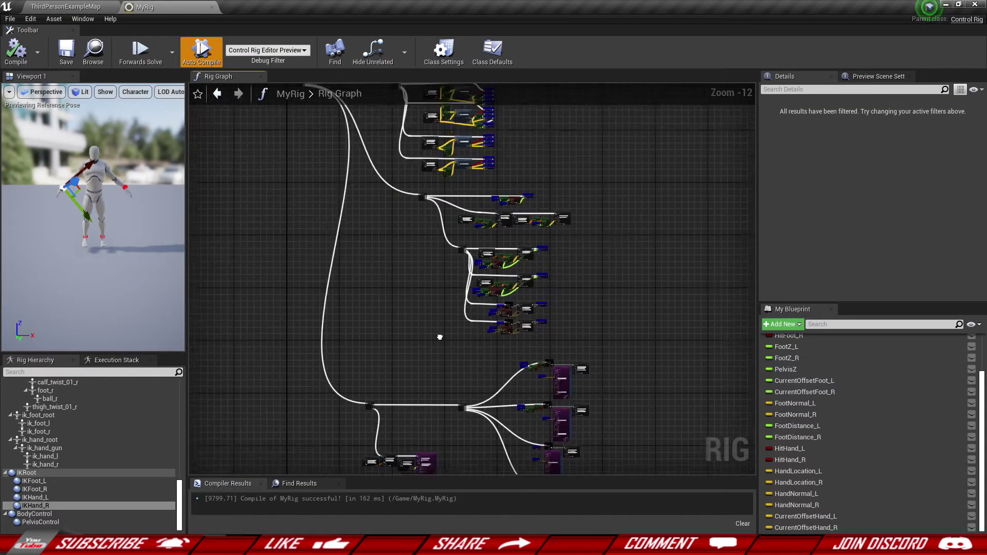
{"action": "scroll", "coordinate": [501, 253], "scroll_direction": "up", "scroll_amount": 2}
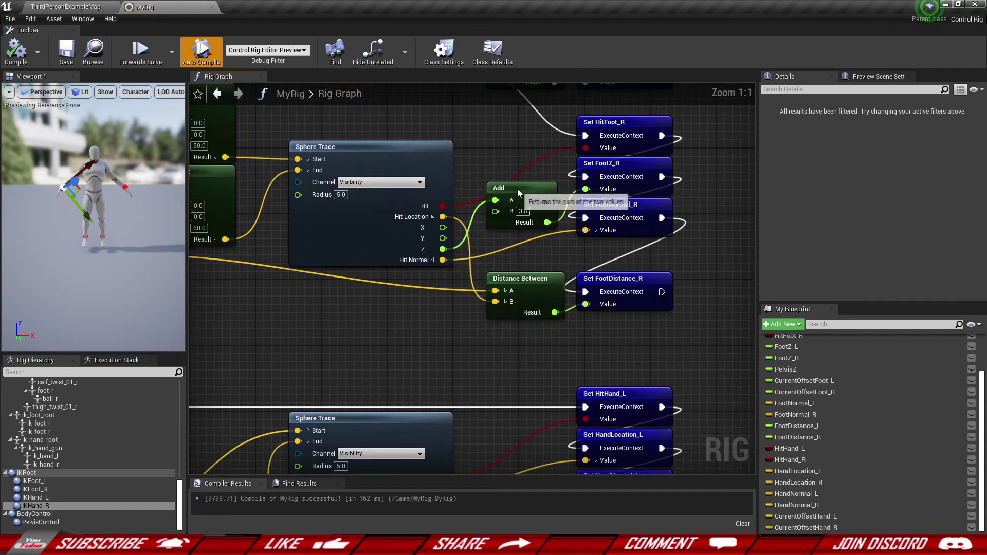
{"action": "left_click", "coordinate": [517, 188]}
{"action": "right_click_drag", "start_coordinate": [517, 189], "coordinate": [539, 235]}
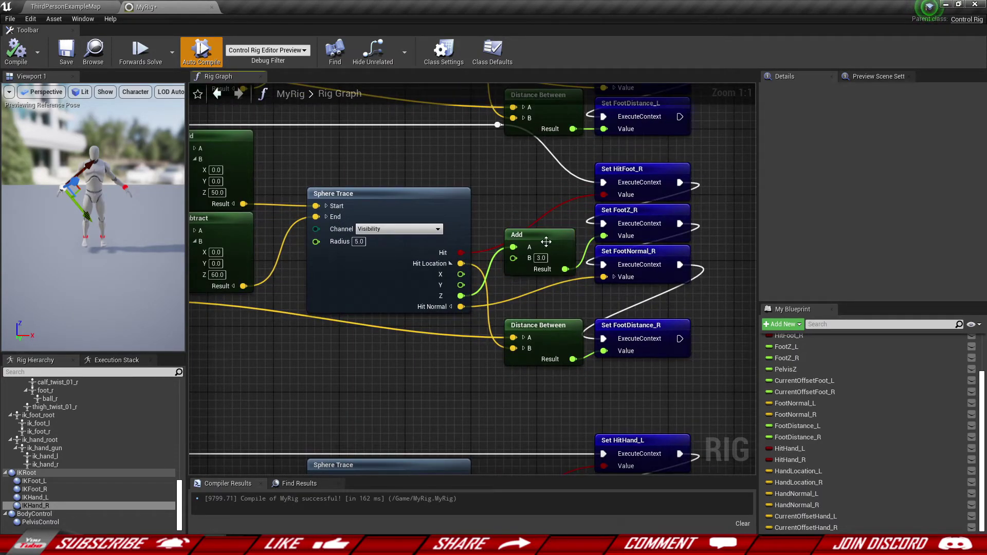
{"action": "scroll", "coordinate": [532, 329], "scroll_direction": "down", "scroll_amount": 3}
{"action": "right_click_drag", "start_coordinate": [512, 436], "coordinate": [461, 222]}
{"action": "scroll", "coordinate": [465, 214], "scroll_direction": "up", "scroll_amount": 2}
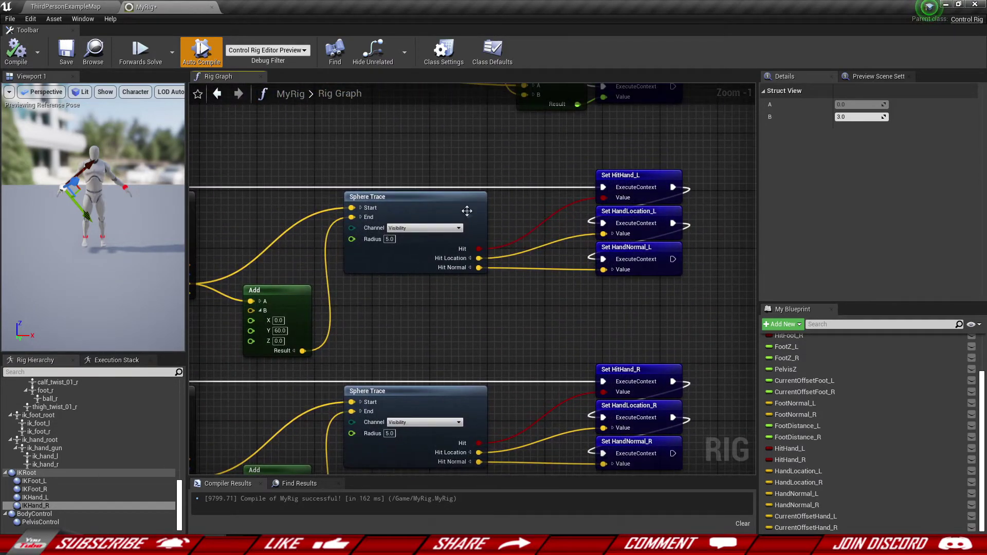
- Insert a Subtract node between the left hand Sphere Trace's Hit Location and the Set HandLocation_L value
{"action": "scroll", "coordinate": [420, 260], "scroll_direction": "up", "scroll_amount": 1}
{"action": "left_click", "coordinate": [403, 267]}
{"action": "right_click_drag", "start_coordinate": [403, 267], "coordinate": [457, 253]}
{"action": "scroll", "coordinate": [463, 267], "scroll_direction": "down", "scroll_amount": 1}
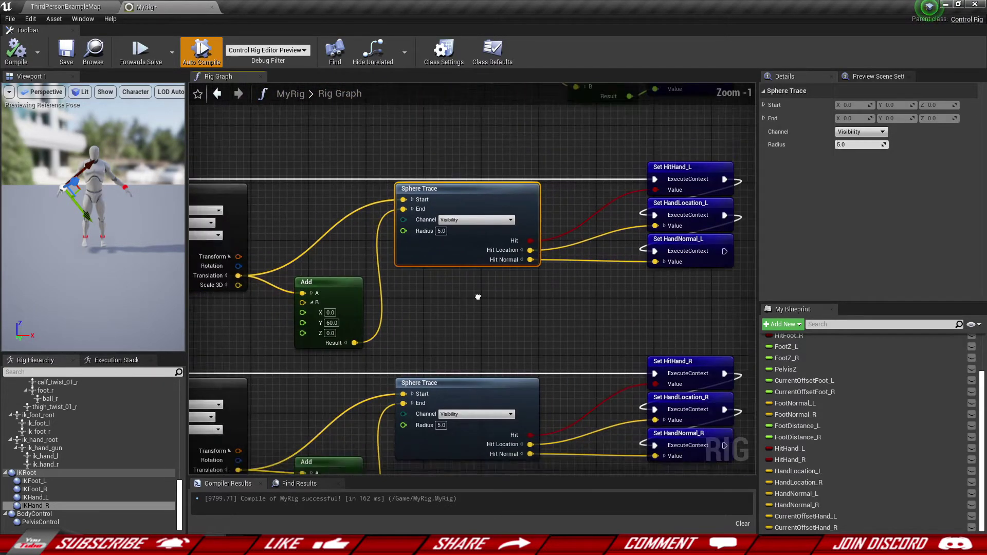
{"action": "right_click_drag", "start_coordinate": [477, 295], "coordinate": [371, 311]}
{"action": "scroll", "coordinate": [422, 293], "scroll_direction": "up", "scroll_amount": 1}
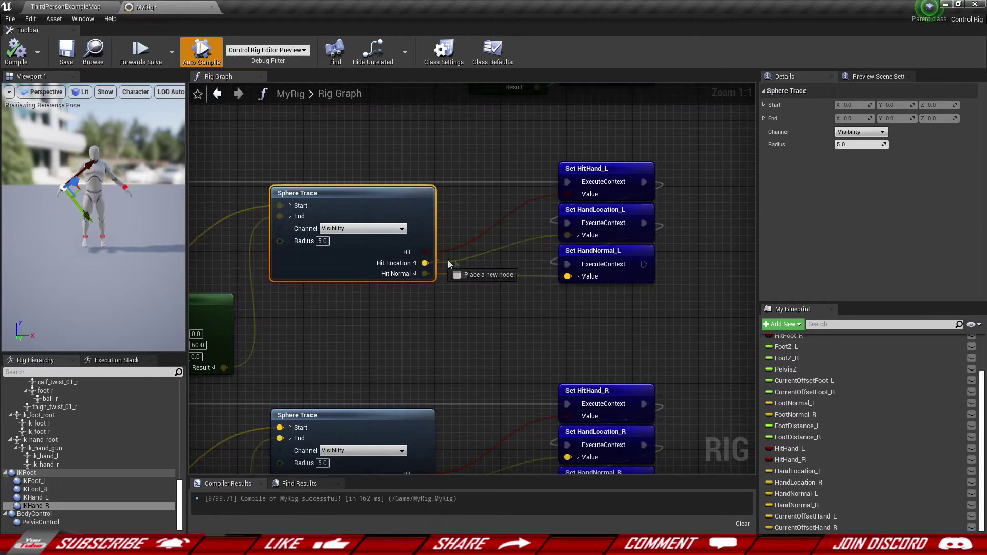
{"action": "left_click_drag", "start_coordinate": [476, 260], "coordinate": [476, 260]}
{"action": "type", "text": "sub"}
{"action": "left_click", "coordinate": [503, 307]}
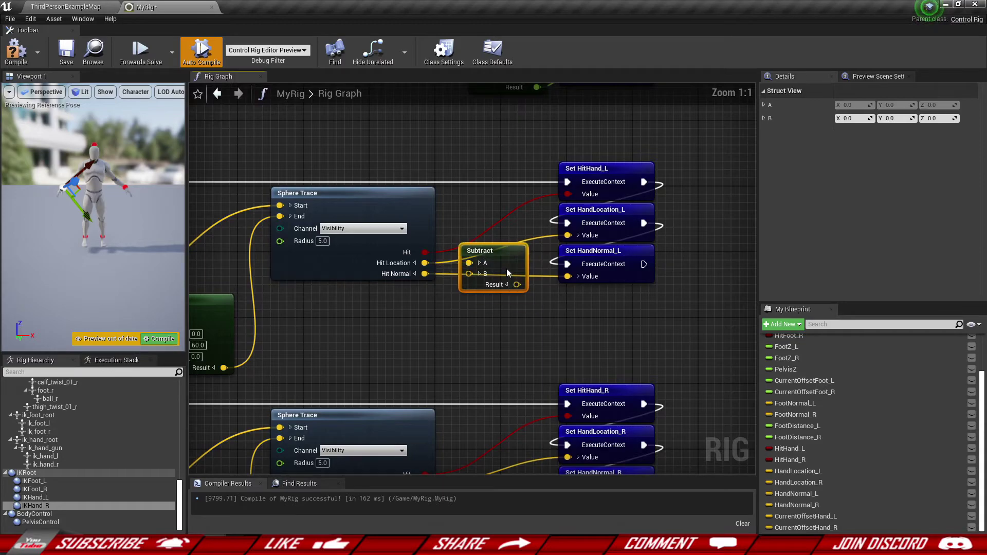
{"action": "left_click_drag", "start_coordinate": [516, 284], "coordinate": [543, 271]}
{"action": "left_click_drag", "start_coordinate": [569, 237], "coordinate": [568, 237]}
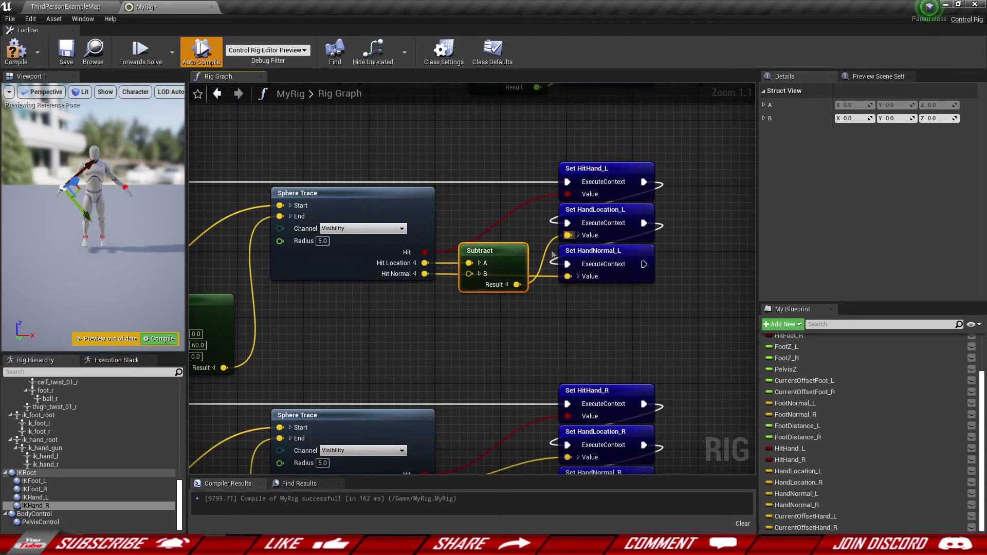
- Expand input B of the left hand's Subtract node and set its Y value to 5
{"action": "left_click", "coordinate": [479, 274]}
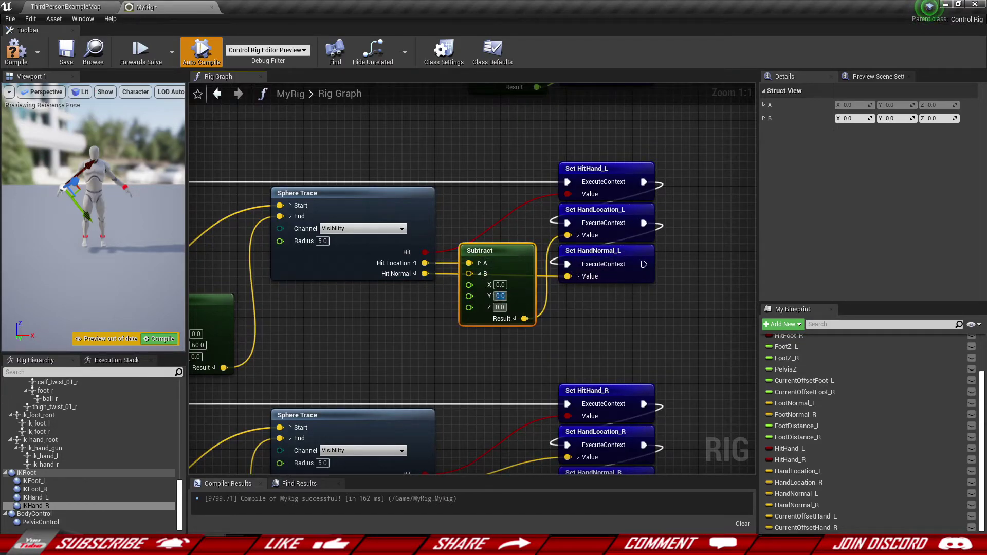
{"action": "type", "text": "5"}
{"action": "key", "text": "Return"}
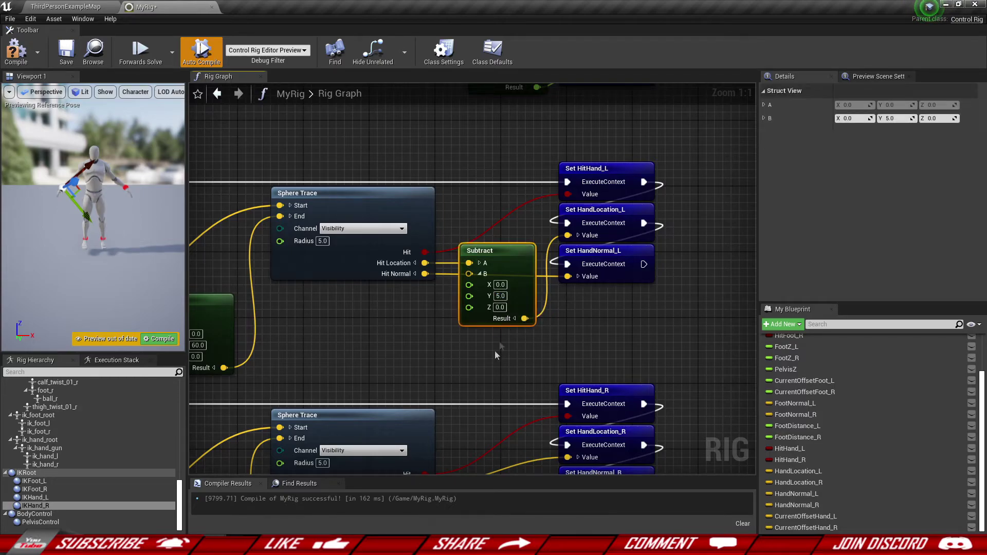
- Insert a matching Subtract node with B Y 5 between the right hand trace's Hit Location and Set HandLocation_R, then compile and save
{"action": "right_click_drag", "start_coordinate": [499, 342], "coordinate": [506, 204]}
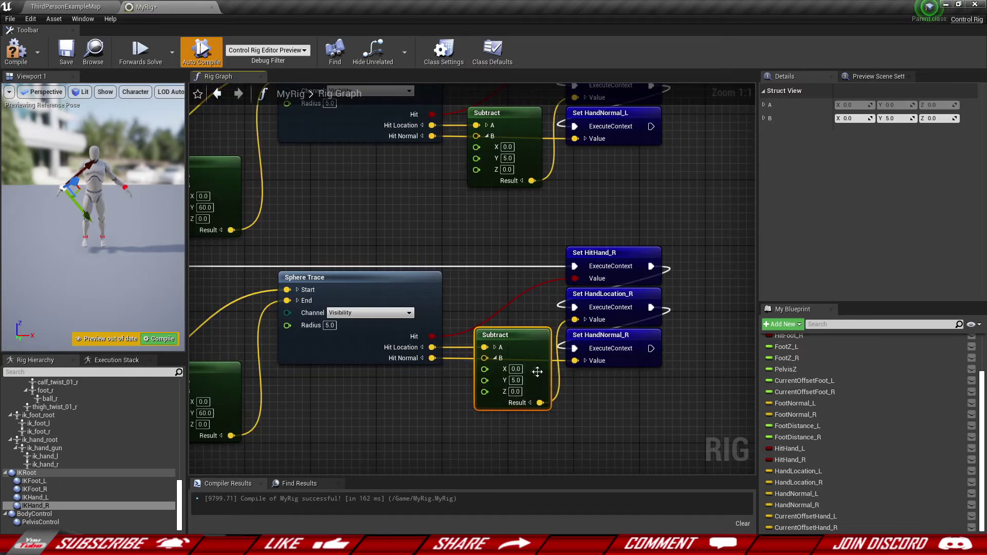
{"action": "left_click", "coordinate": [569, 387]}
{"action": "scroll", "coordinate": [569, 387], "scroll_direction": "down", "scroll_amount": 3}
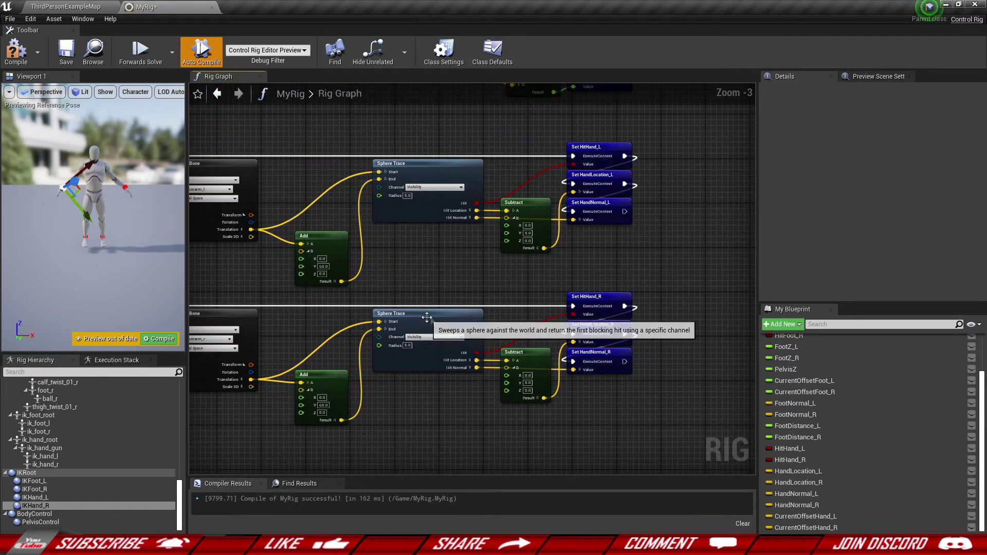
{"action": "right_click_drag", "start_coordinate": [425, 313], "coordinate": [626, 312]}
{"action": "right_click_drag", "start_coordinate": [497, 316], "coordinate": [340, 315]}
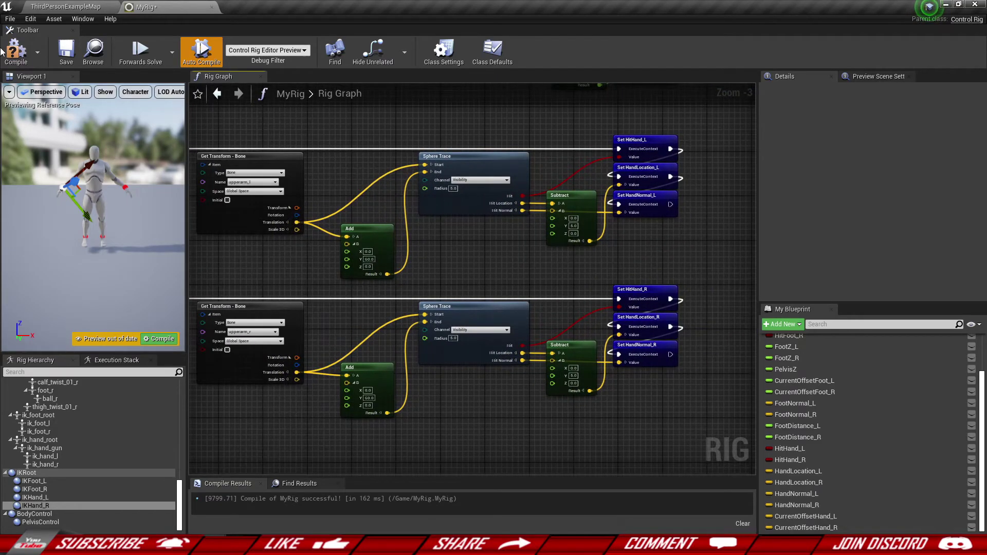
{"action": "left_click", "coordinate": [66, 51]}
- Play the ThirdPersonExampleMap level and move the character up to the wall to check the offset hand placement
{"action": "left_click", "coordinate": [65, 6]}
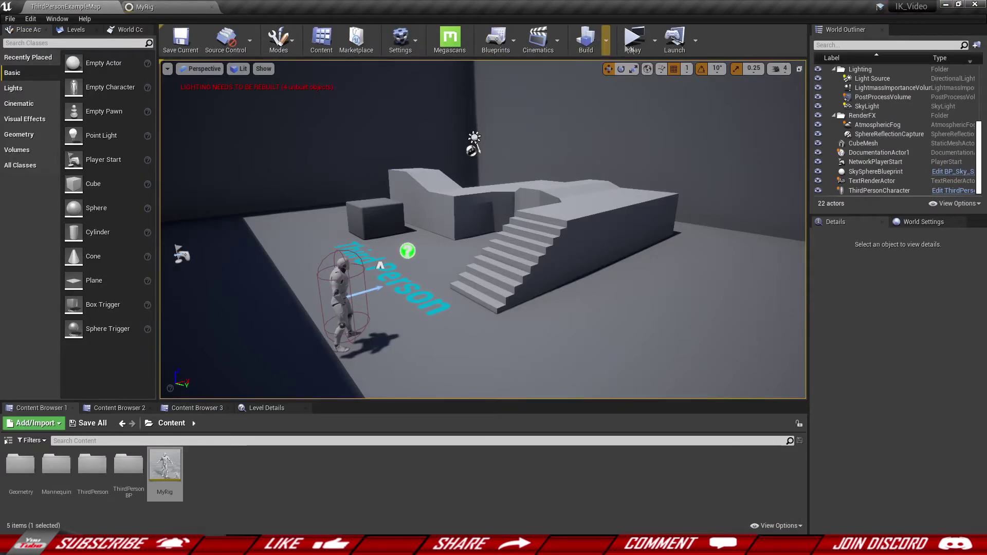
{"action": "left_click", "coordinate": [631, 42]}
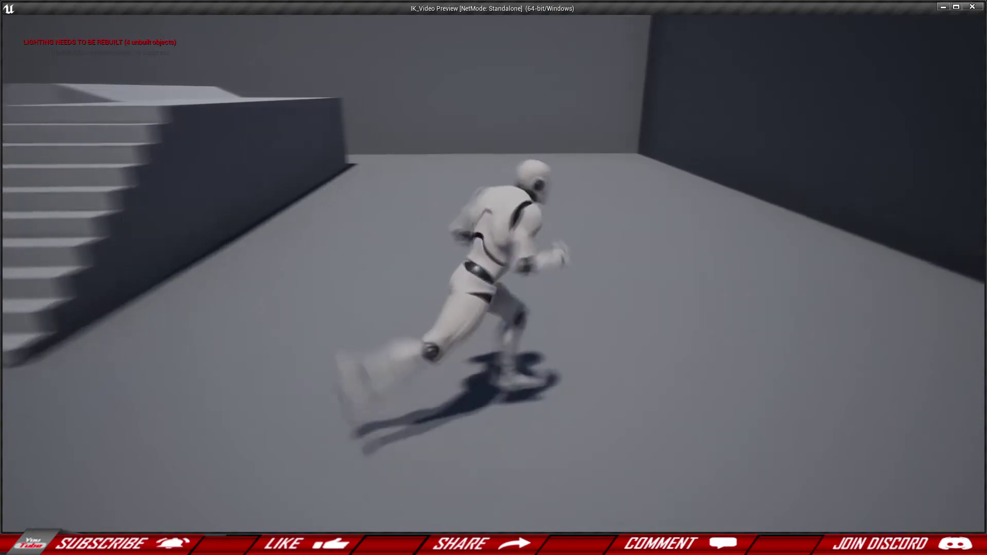
{"action": "key", "text": "d"}
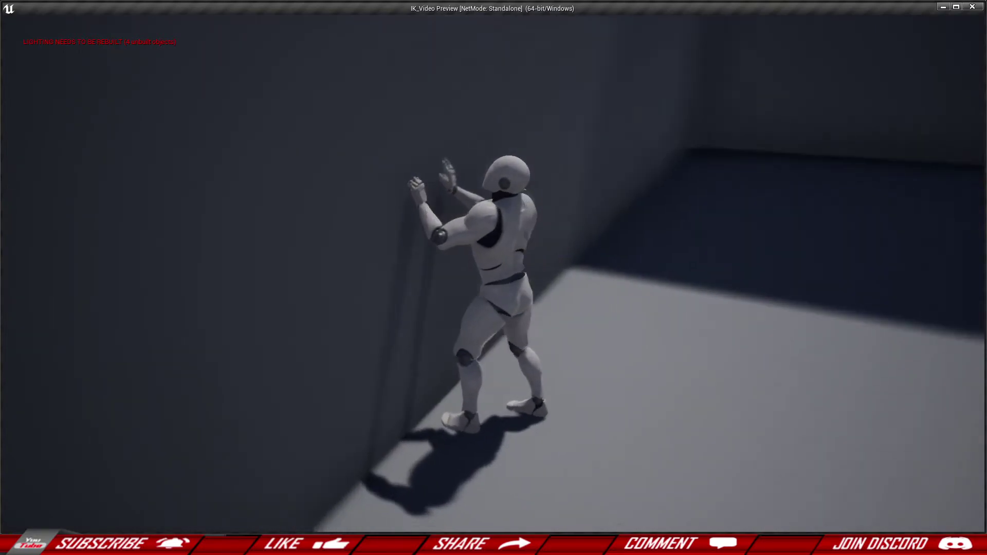
{"action": "key", "text": "w"}
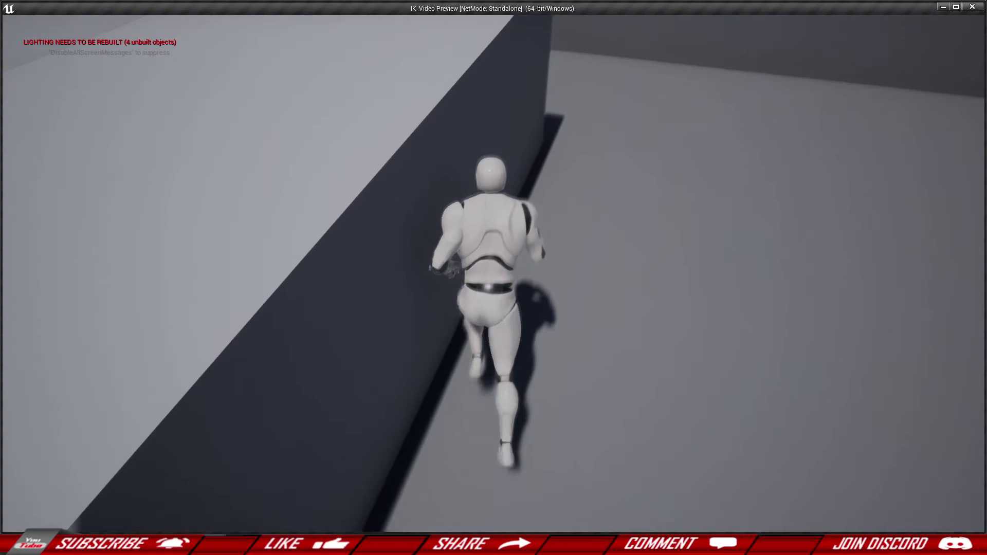
- Run the character along the sides of the large box to check both hands' contact, then stop the play session
{"action": "key", "text": "w"}
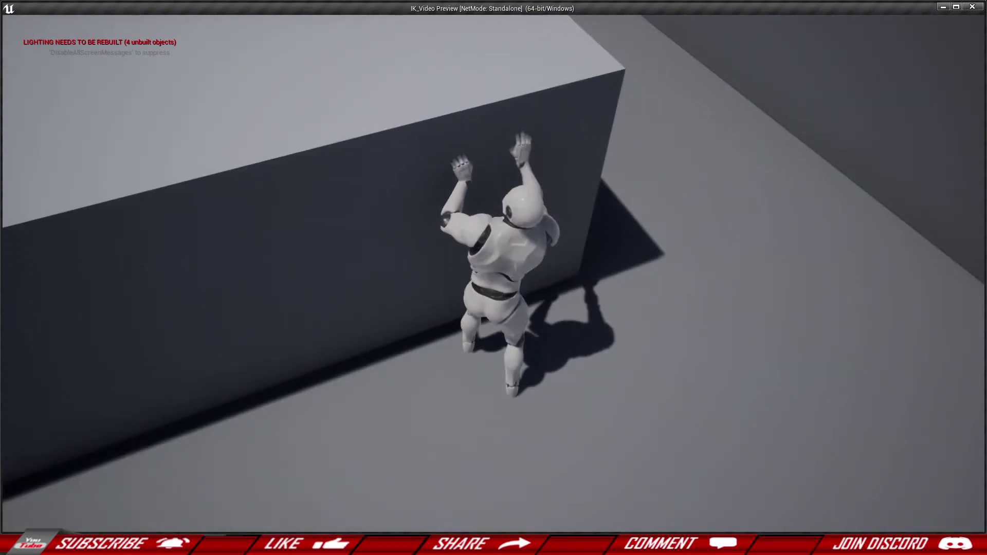
{"action": "key", "text": "d"}
{"action": "key", "text": "w"}
{"action": "key", "text": "a"}
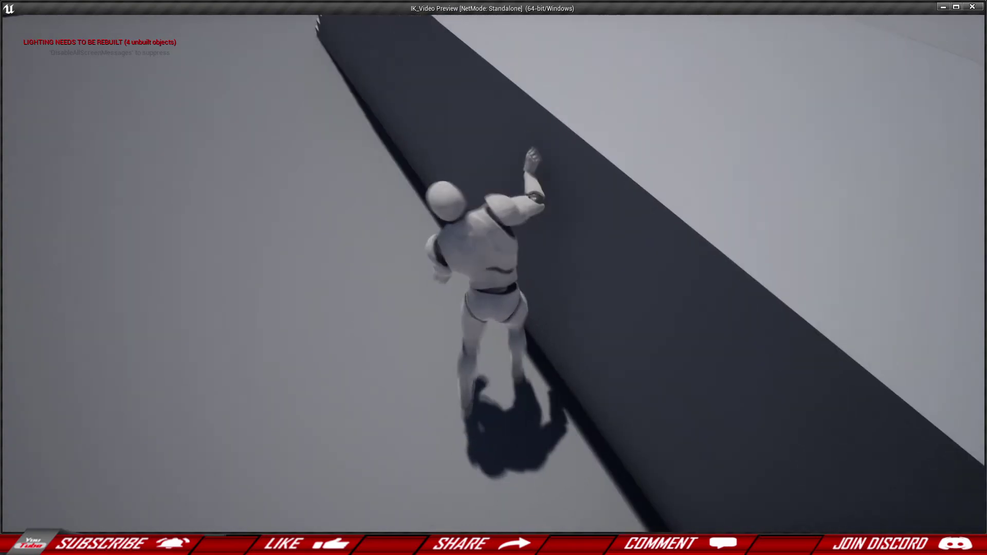
{"action": "key", "text": "d"}
{"action": "key", "text": "w"}
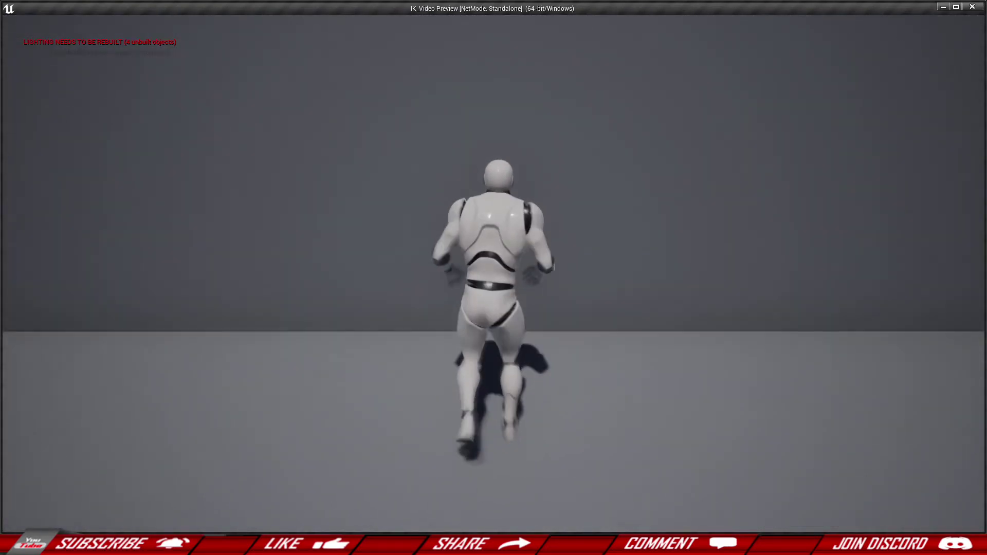
{"action": "key", "text": "Escape"}
- In MyRig, set the B Y value of the Add node feeding the left hand trace's End to 160
{"action": "left_click", "coordinate": [165, 5]}
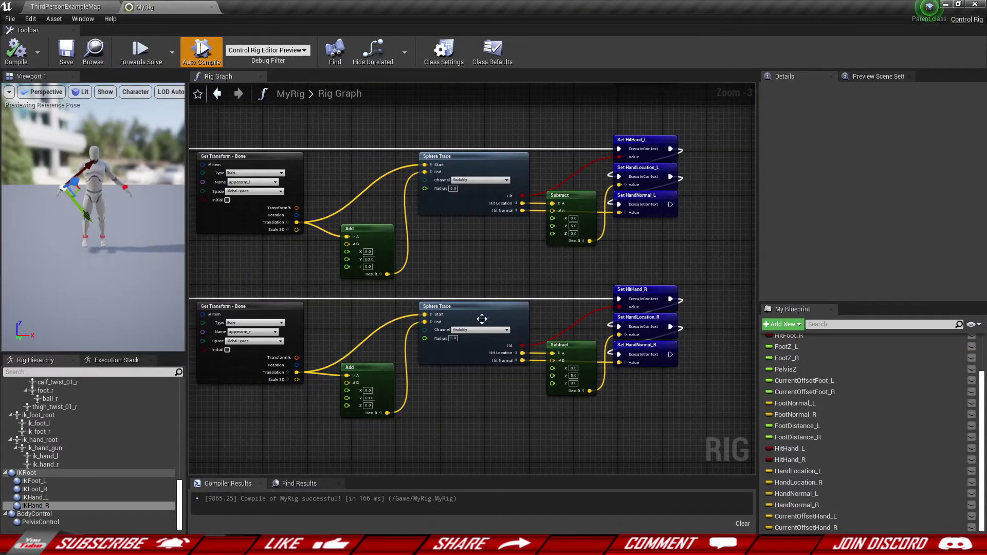
{"action": "right_click_drag", "start_coordinate": [324, 223], "coordinate": [401, 217]}
{"action": "scroll", "coordinate": [402, 217], "scroll_direction": "up", "scroll_amount": 3}
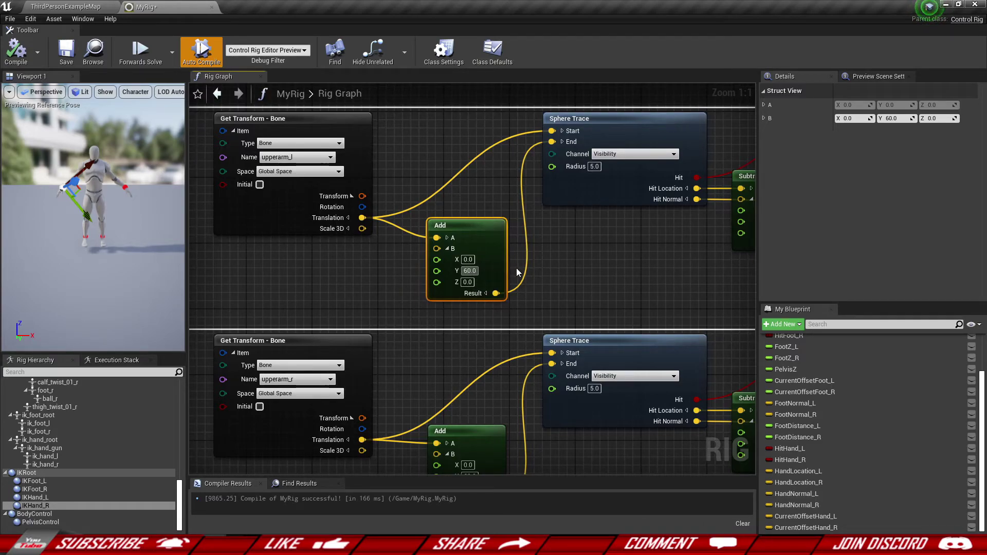
{"action": "type", "text": "1"}
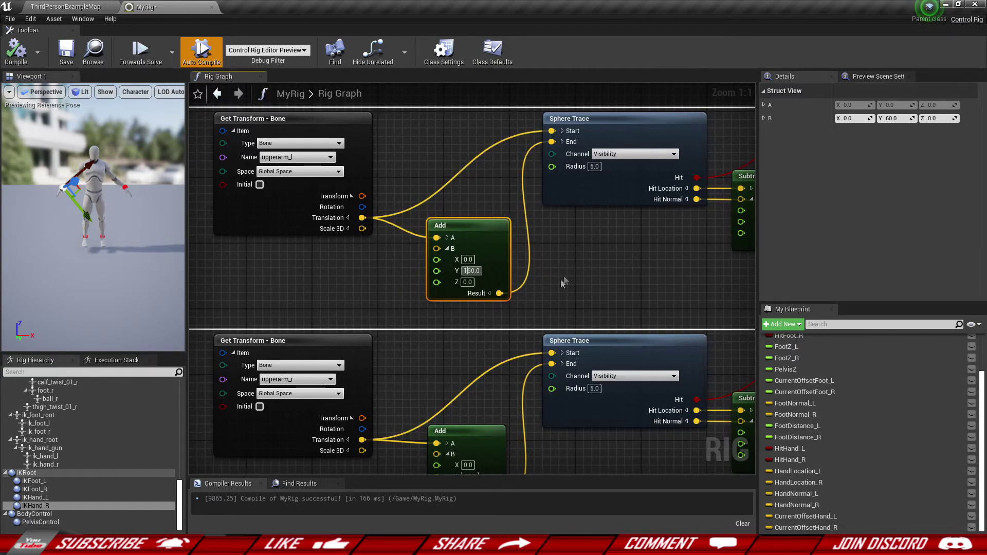
- Play the level, move the character toward and away from the walls to check the left hand's longer reach, then return to MyRig
{"action": "left_click", "coordinate": [91, 7]}
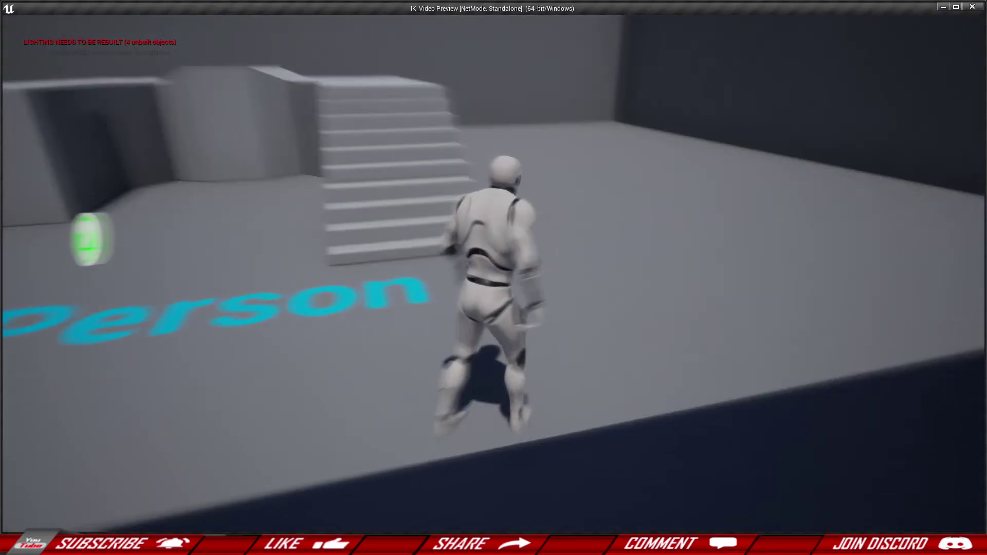
{"action": "key", "text": "w"}
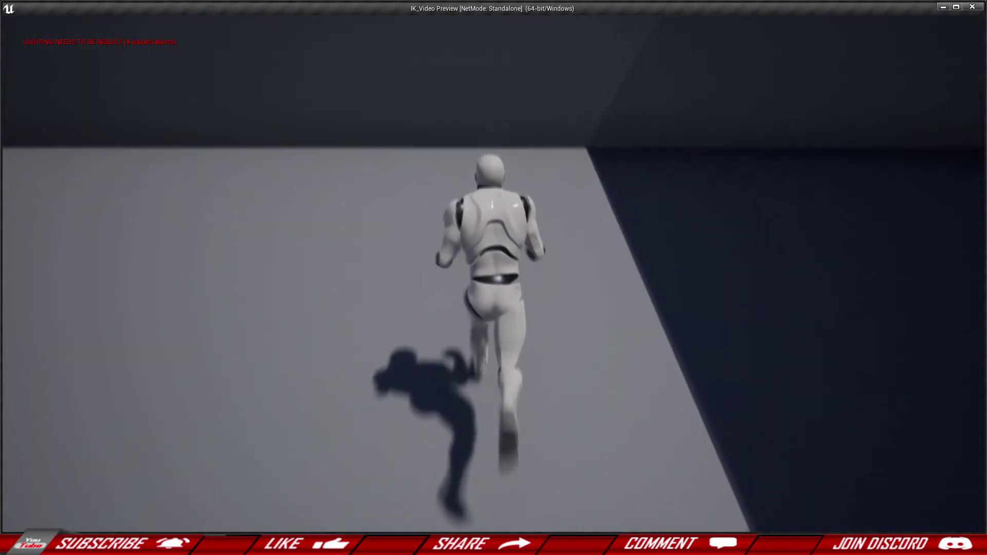
{"action": "key", "text": "w"}
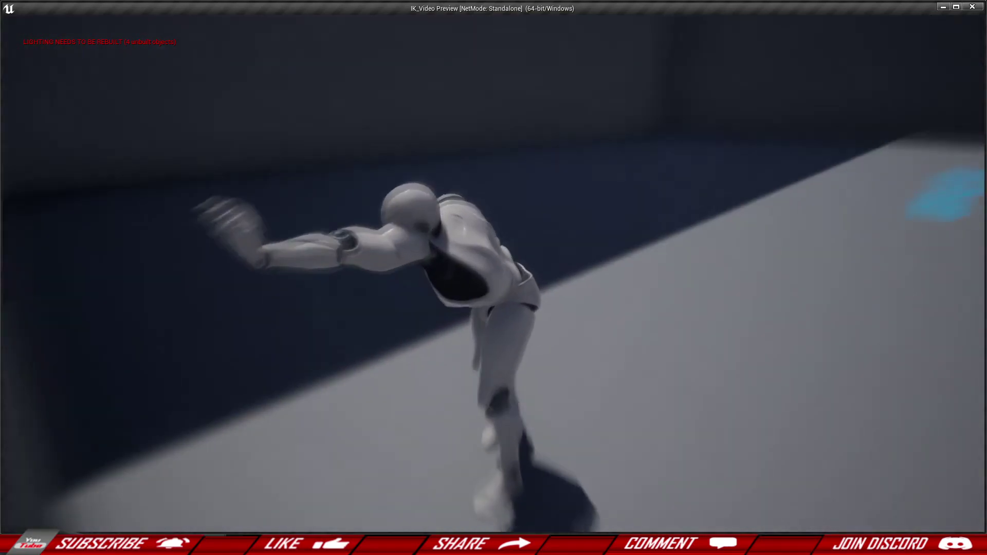
{"action": "key", "text": "a"}
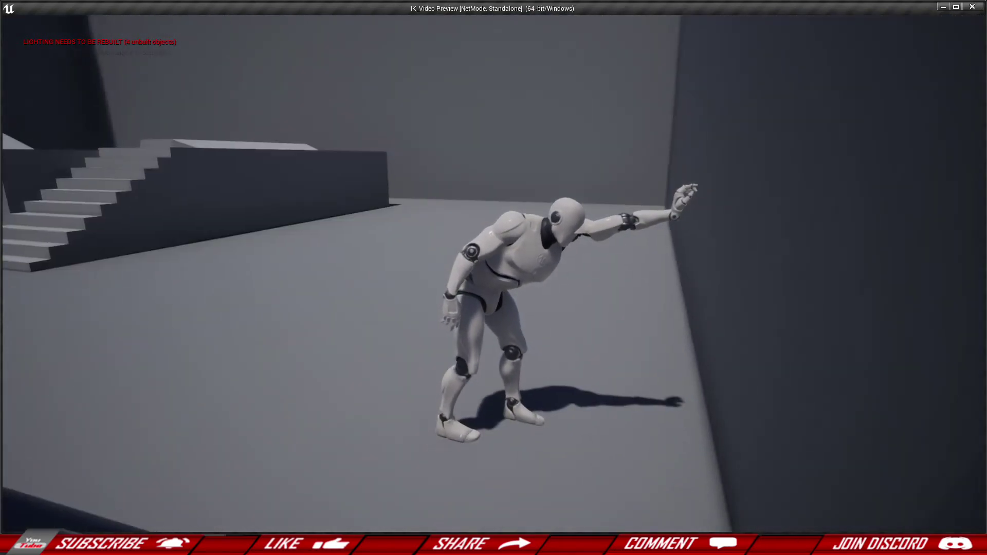
{"action": "key", "text": "d"}
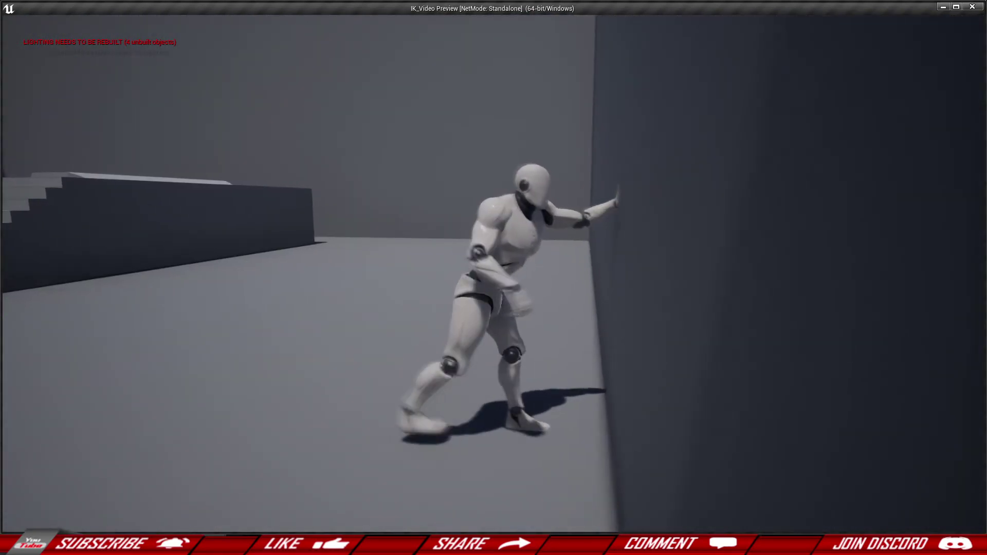
{"action": "key", "text": "d"}
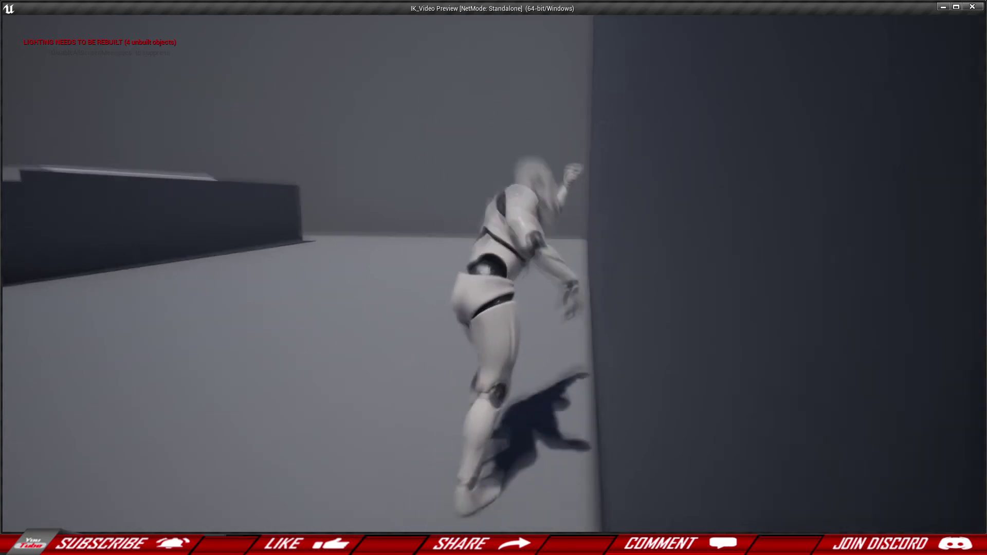
{"action": "key", "text": "a"}
{"action": "key", "text": "d"}
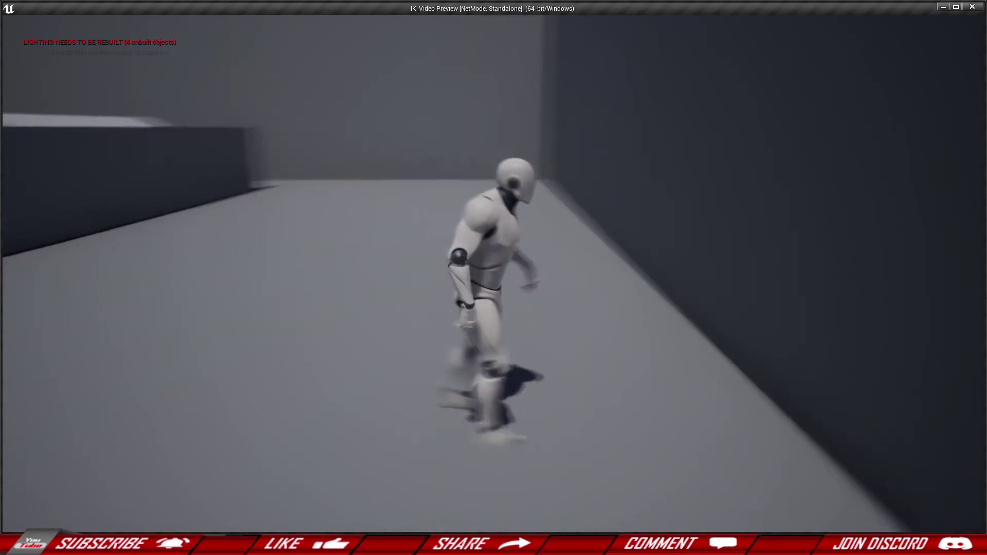
{"action": "key", "text": "d"}
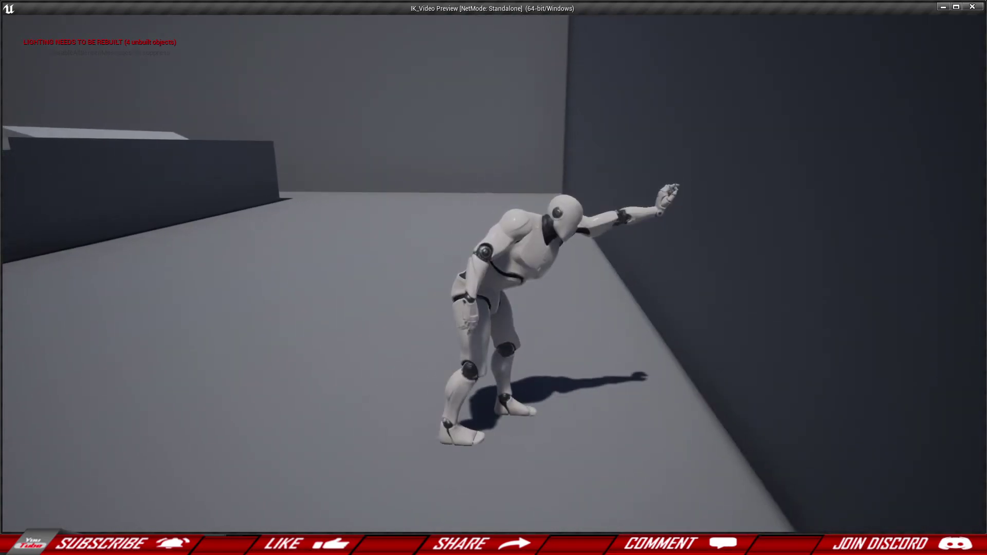
{"action": "key", "text": "d"}
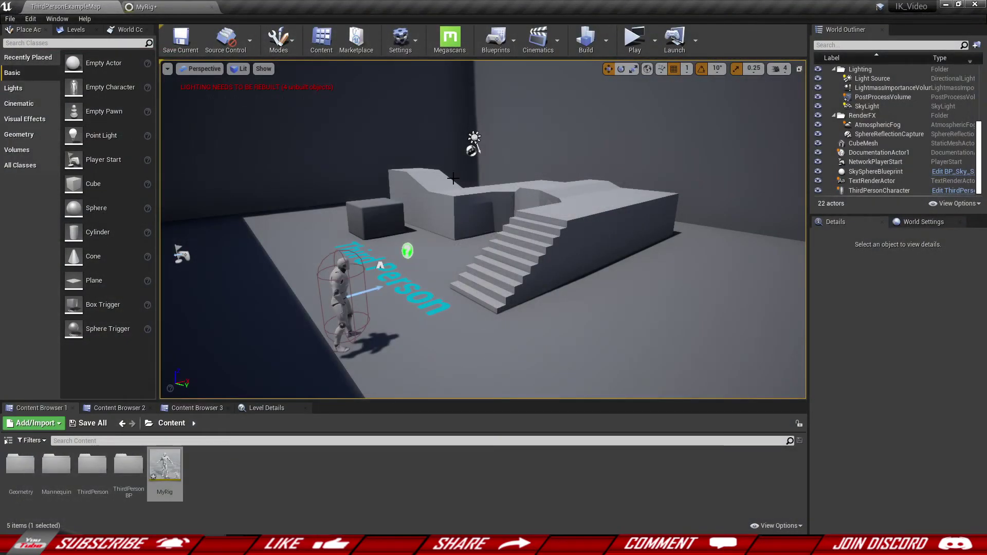
{"action": "left_click", "coordinate": [184, 6]}
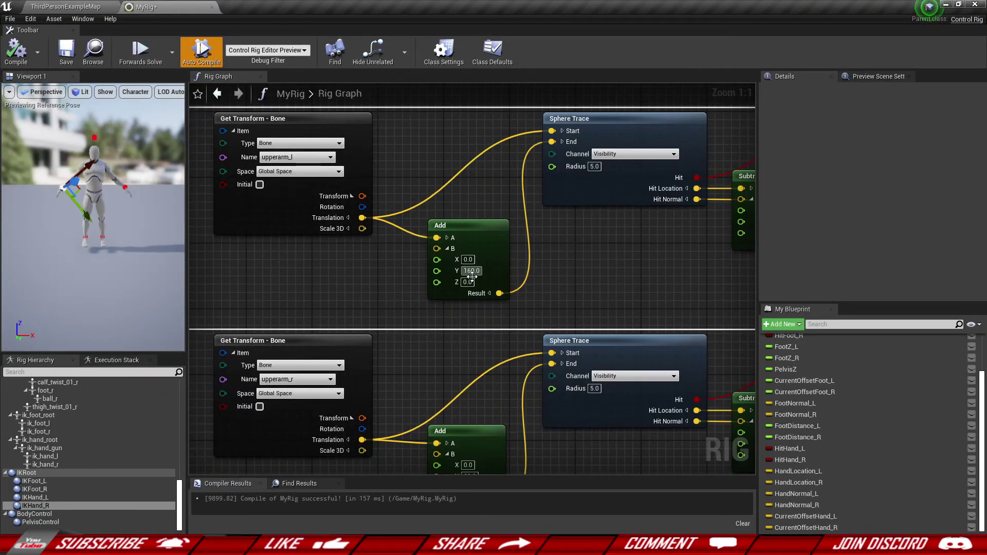